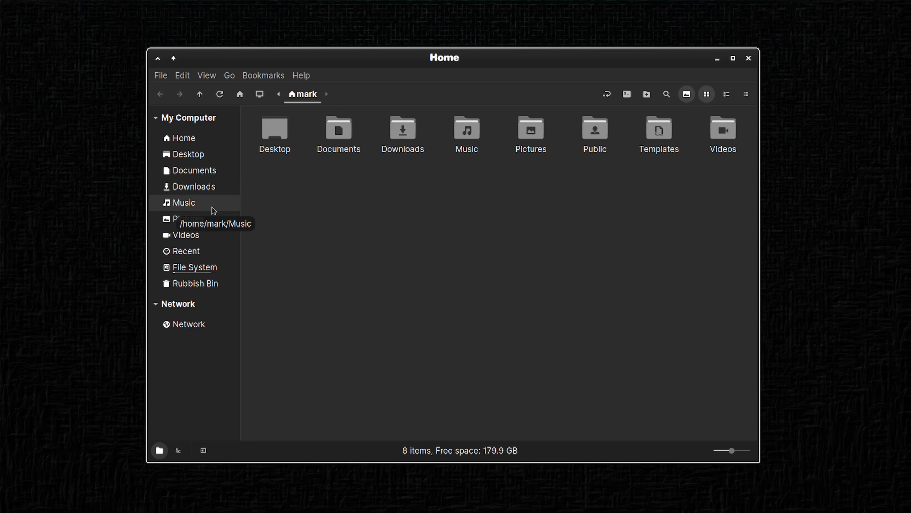
Open the "Brave Browser install" note from the Linux Notes folder in Documents in the text editor.
left_click(203, 170)
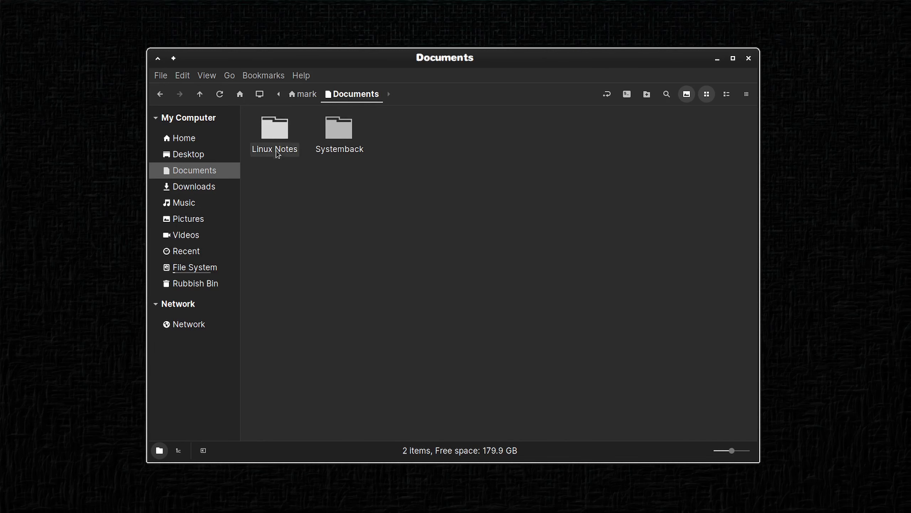
double_click(276, 138)
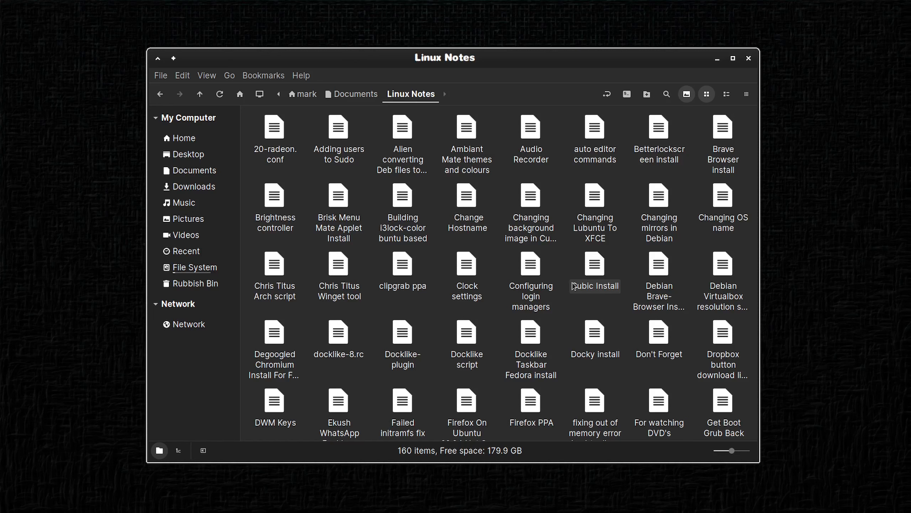
right_click(724, 138)
left_click(772, 146)
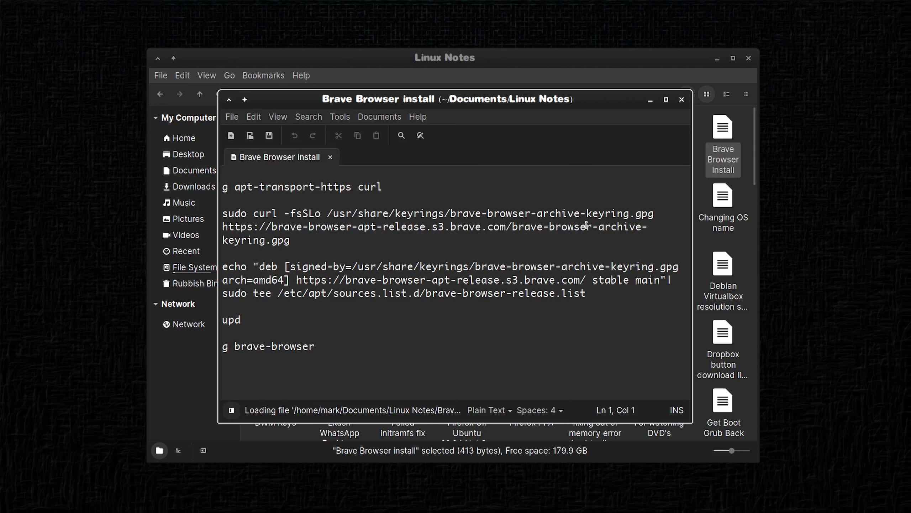
Copy the command "g apt-transport-https curl" from the note and run it in a terminal window.
left_click_drag(391, 186, 223, 186)
right_click(273, 187)
left_click(310, 246)
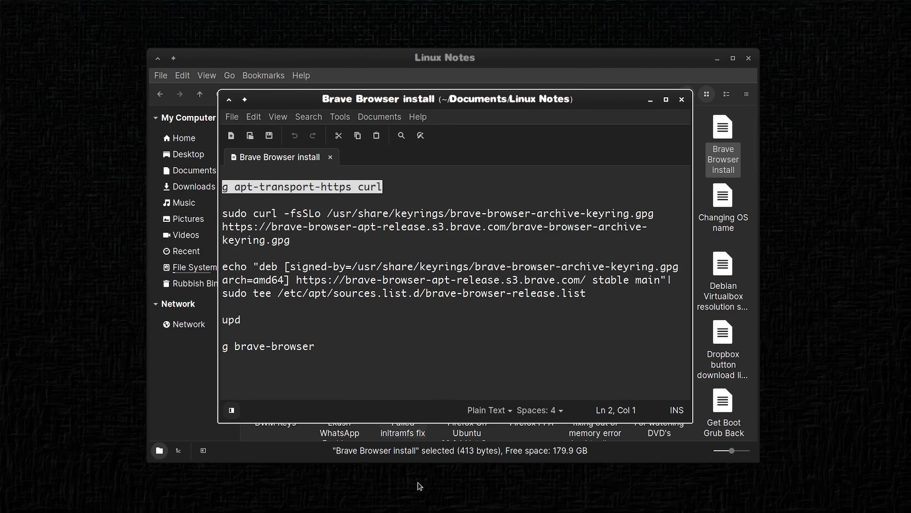
mouse_move(417, 487)
left_click(462, 486)
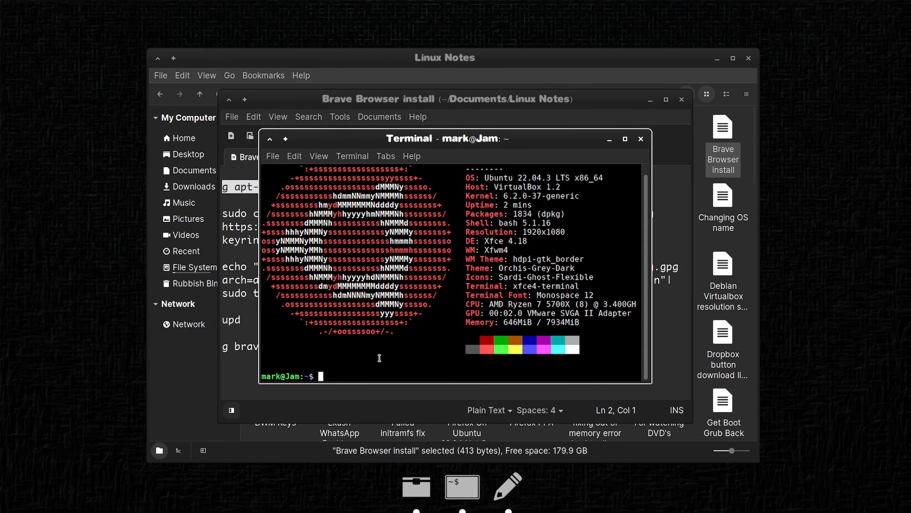
right_click(331, 376)
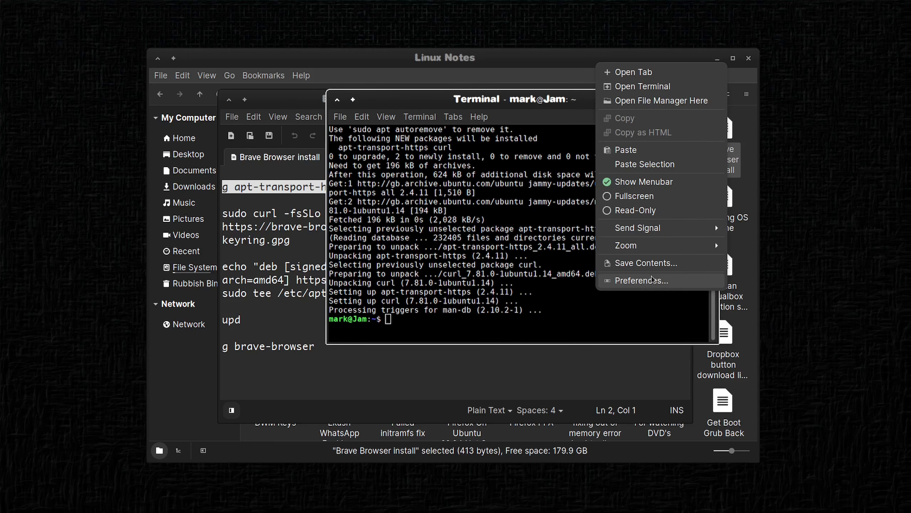
In the terminal preferences, set the cursor shape to Underline and enable cursor blinking.
left_click(658, 299)
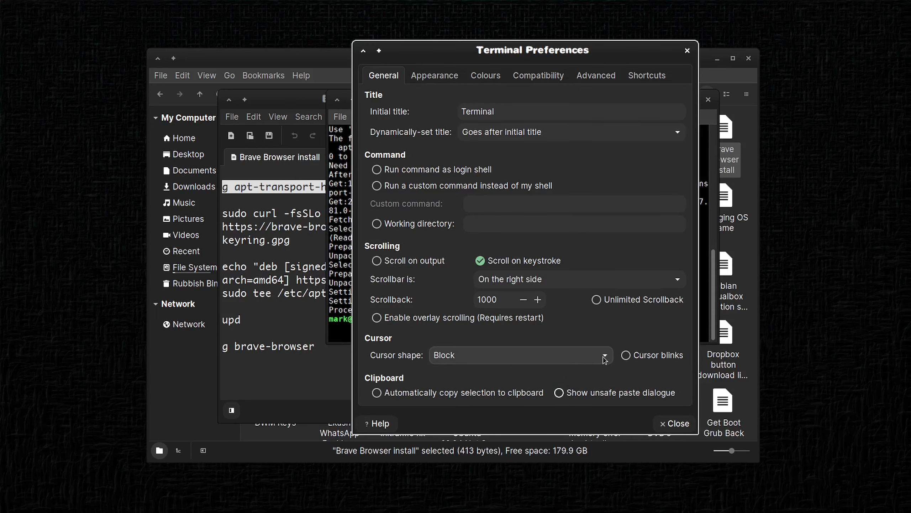
left_click(605, 358)
left_click(560, 385)
left_click(626, 355)
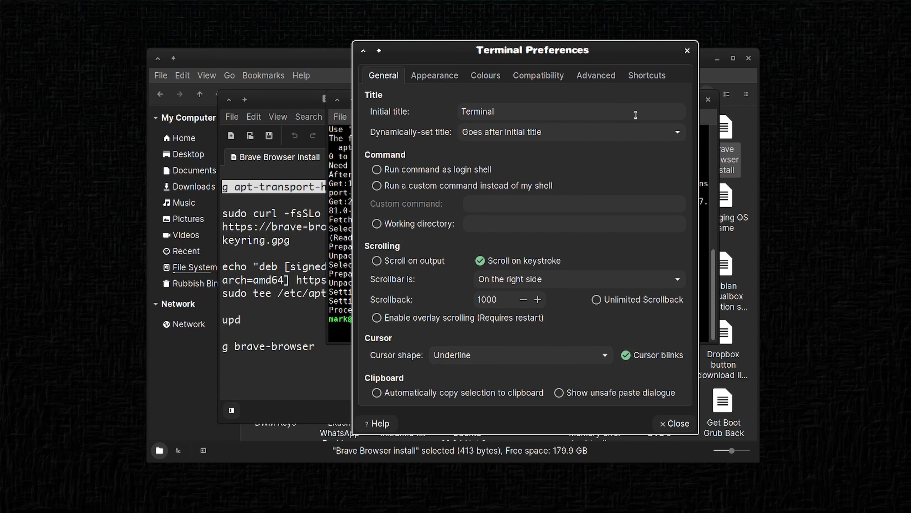
Set the dynamically-set title to "Isn't displayed" and the terminal scrollbar to Disabled.
left_click(678, 133)
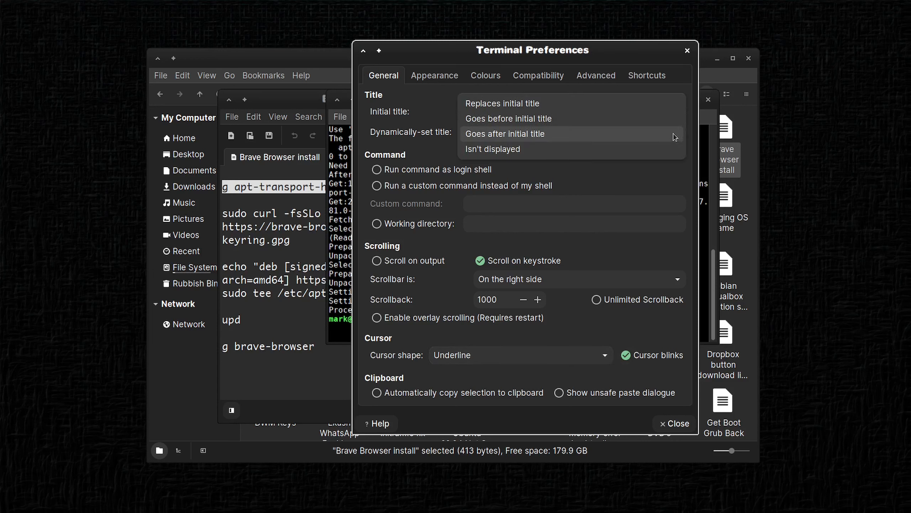
left_click(664, 155)
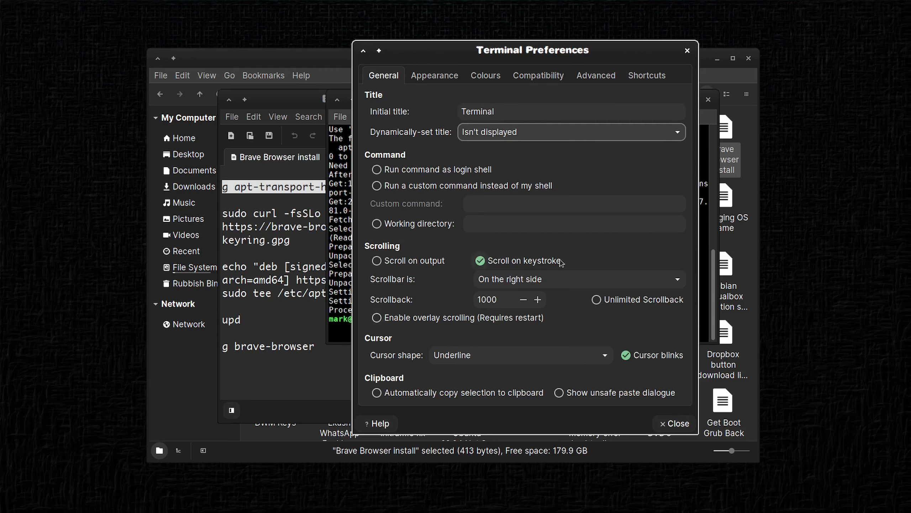
left_click(653, 280)
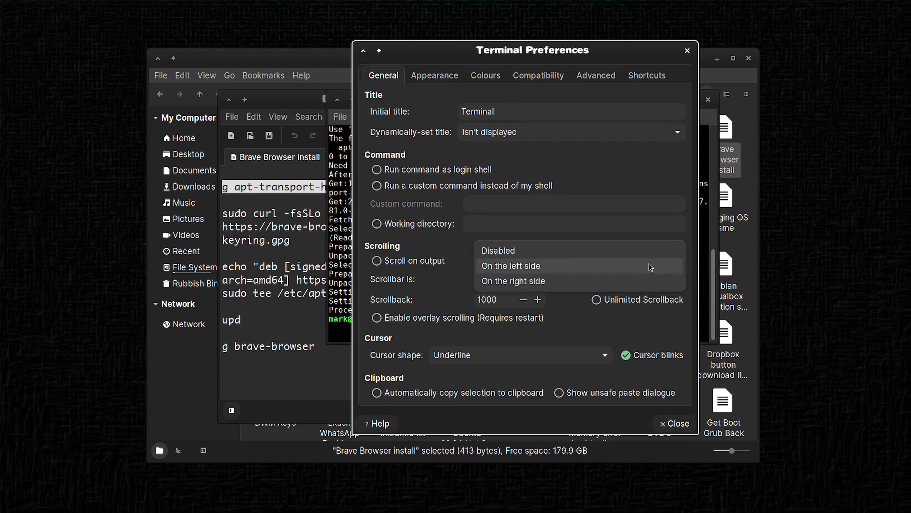
left_click(653, 251)
Change the terminal font to Monaco Regular at size 17.
key("ctrl+Page_Down")
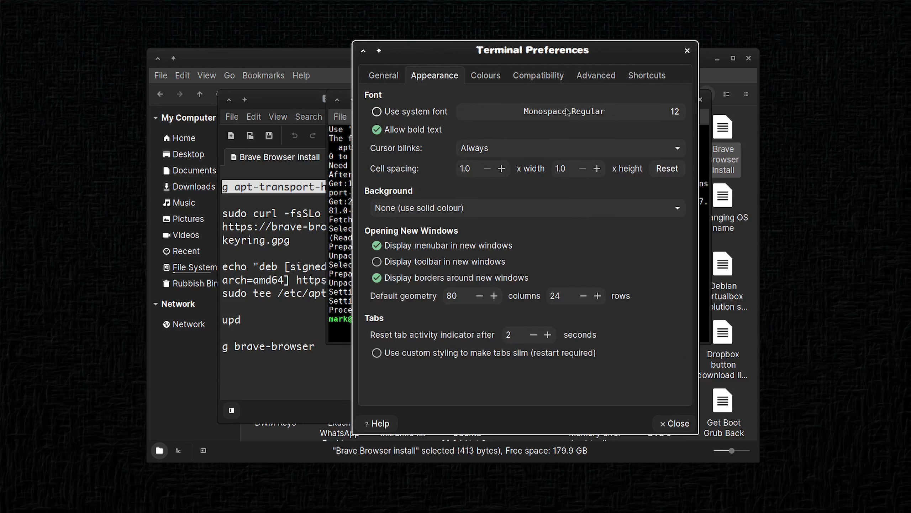
left_click(567, 112)
scroll(574, 240, "up", 2)
left_click(571, 262)
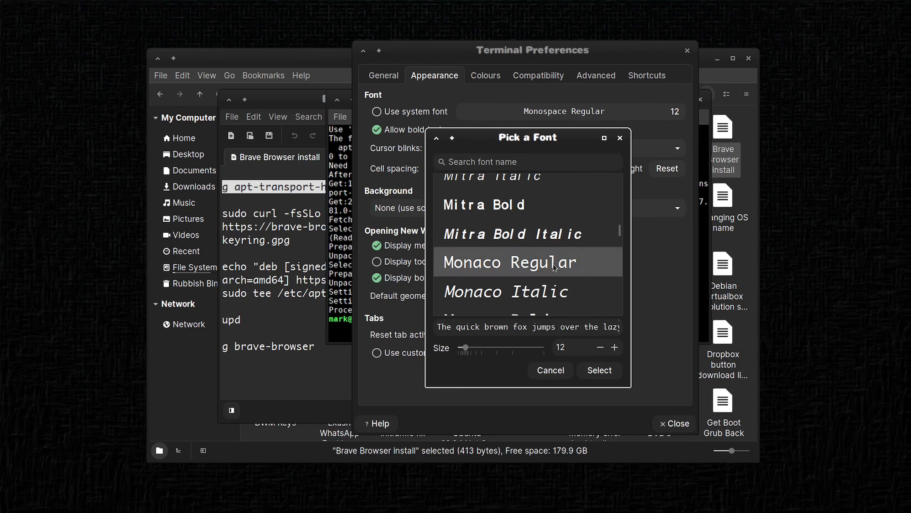
scroll(614, 347, "up", 5)
left_click(600, 370)
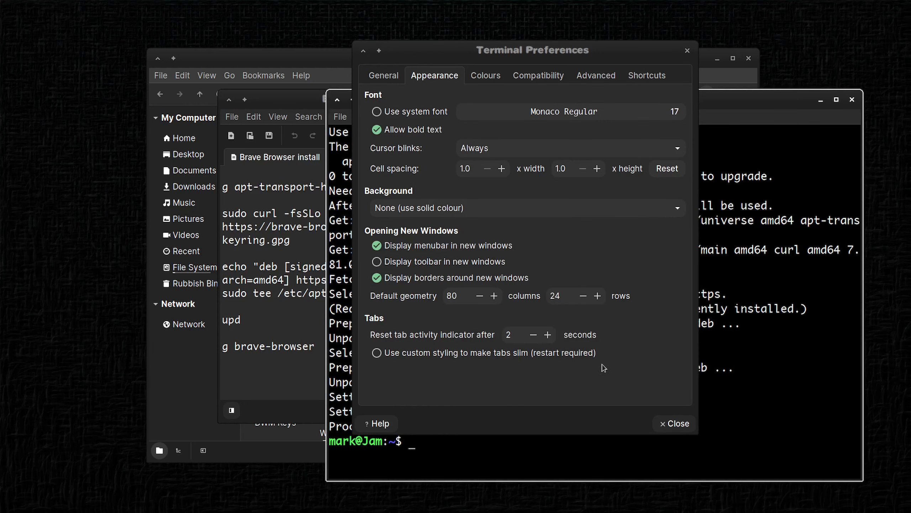
Set the default geometry of new terminal windows to 89 columns and 26 rows.
left_click(495, 297)
left_click(495, 296)
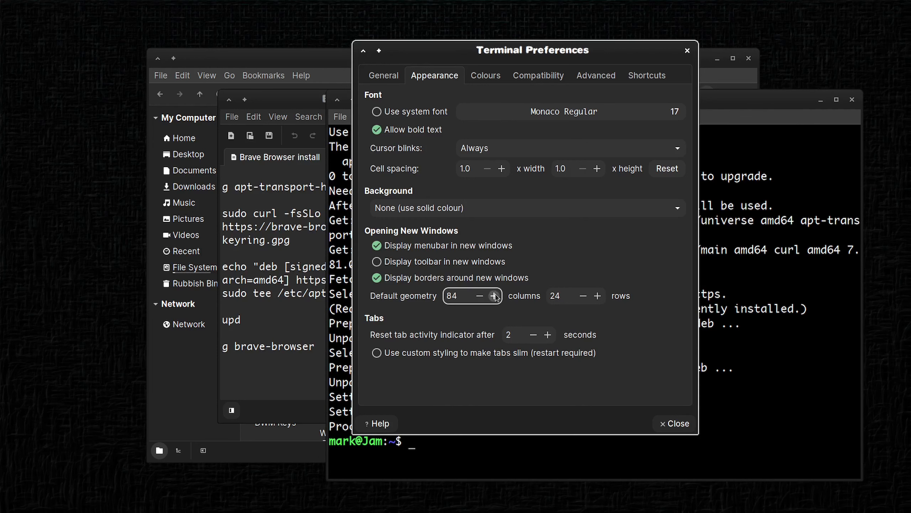
left_click(495, 295)
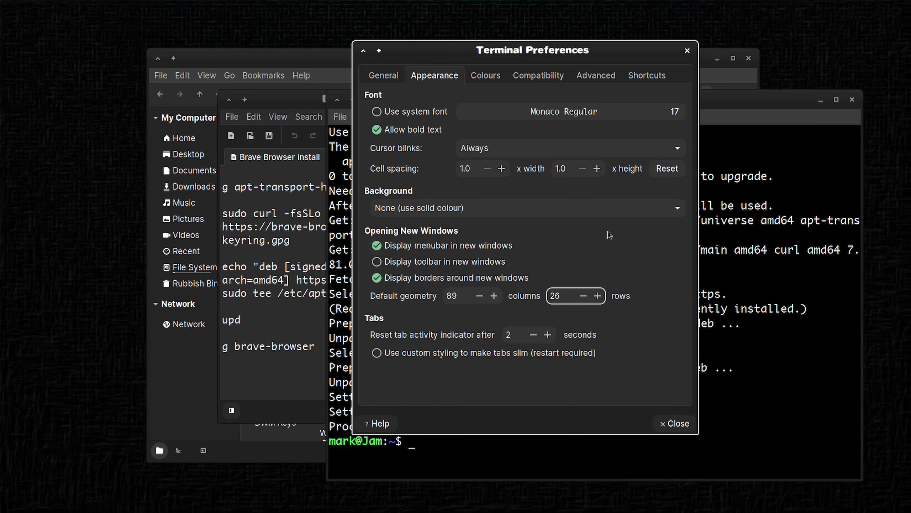
Set the terminal's text colour to a custom mid grey.
left_click(486, 76)
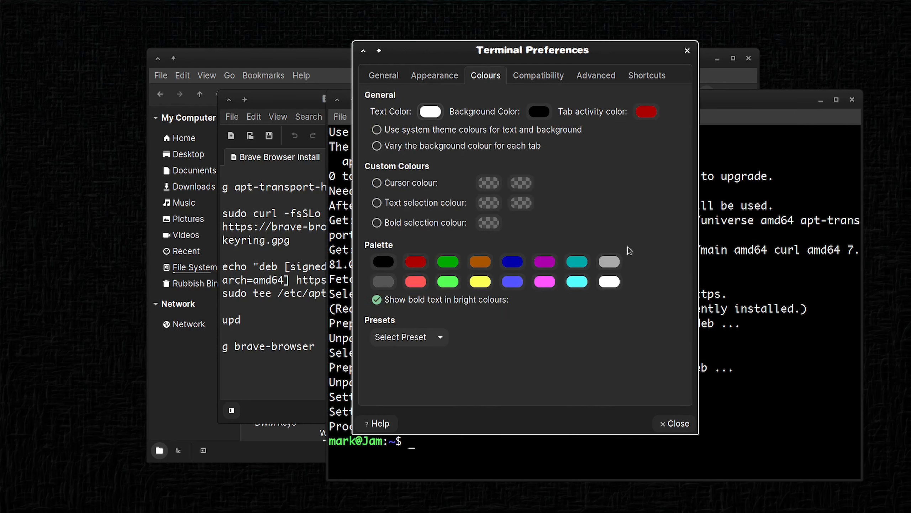
left_click(609, 262)
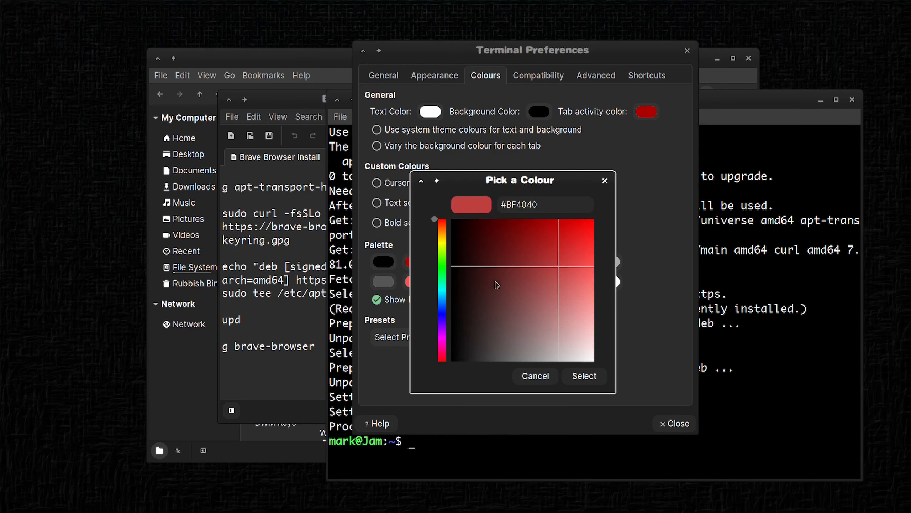
left_click_drag(555, 203, 517, 204)
left_click(585, 379)
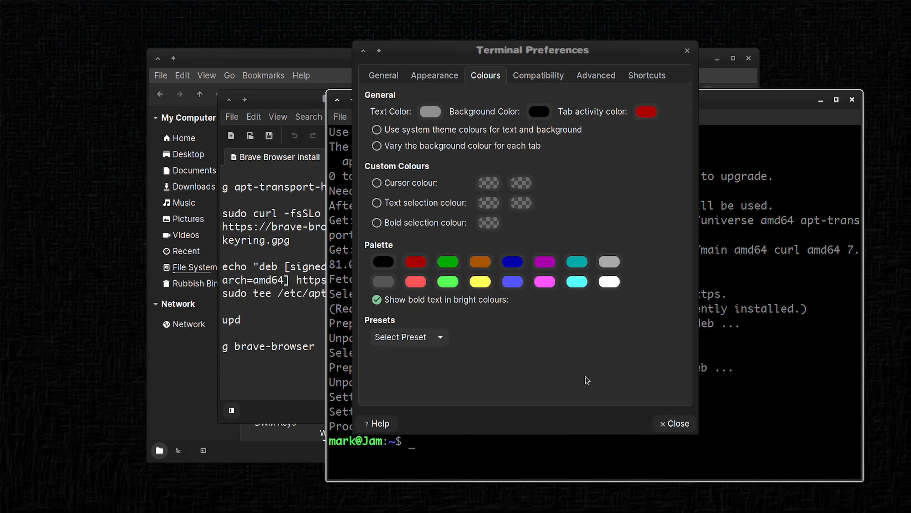
Set the terminal's background colour to a custom dark grey.
left_click(543, 114)
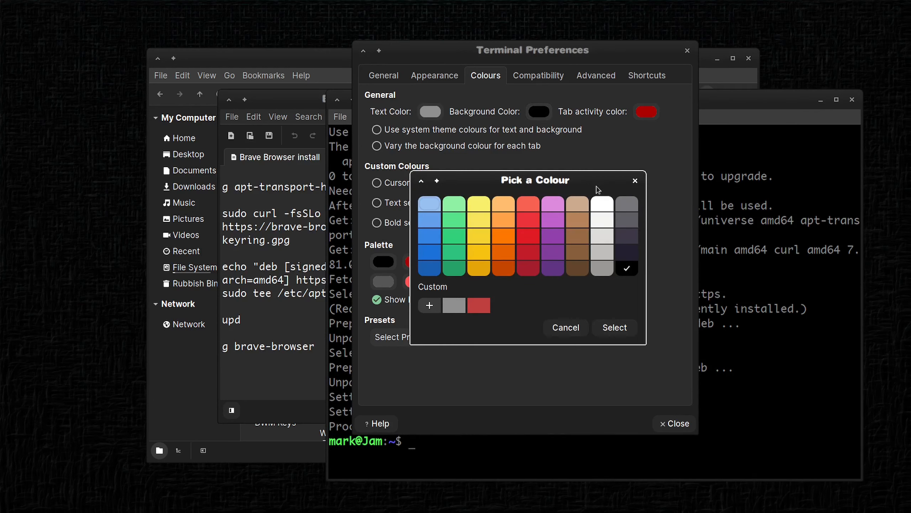
left_click(430, 305)
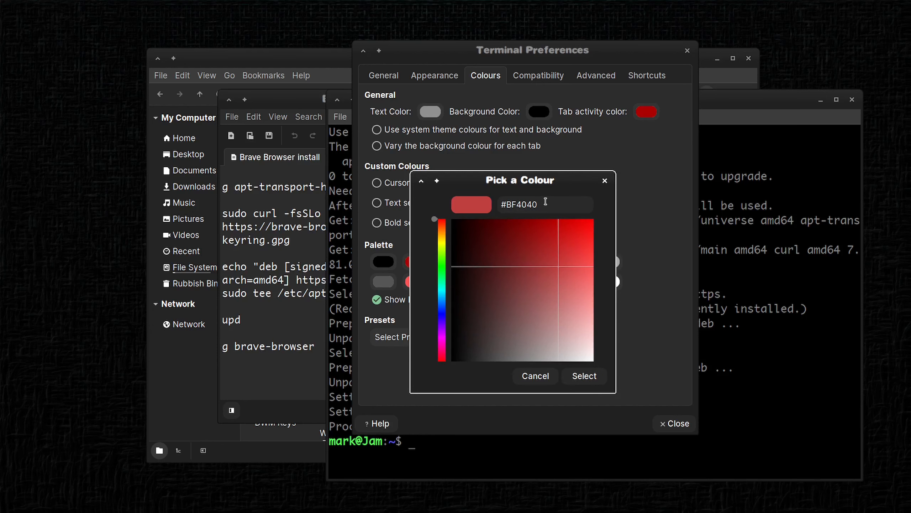
left_click_drag(539, 204, 511, 204)
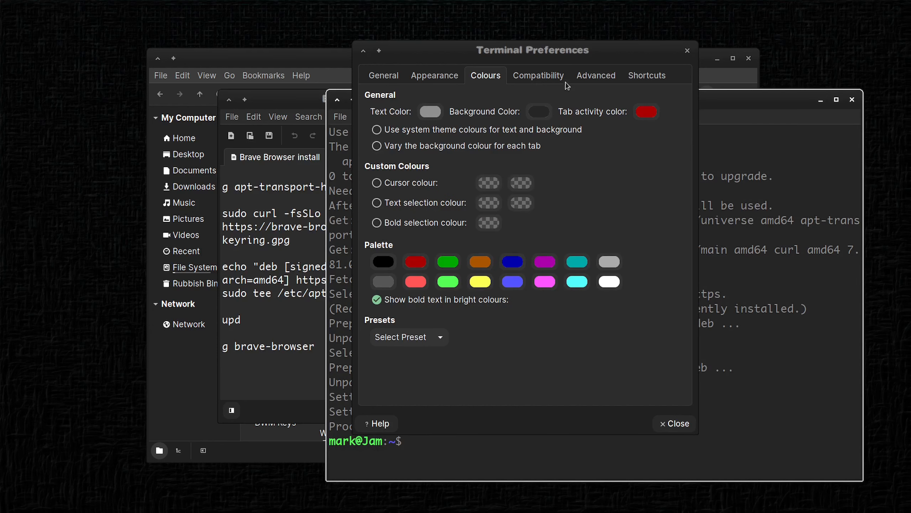
Move the preferences dialog clear of the terminal text and set both green palette colours to grey #8F8F8F.
left_click_drag(567, 51, 627, 43)
left_click(510, 274)
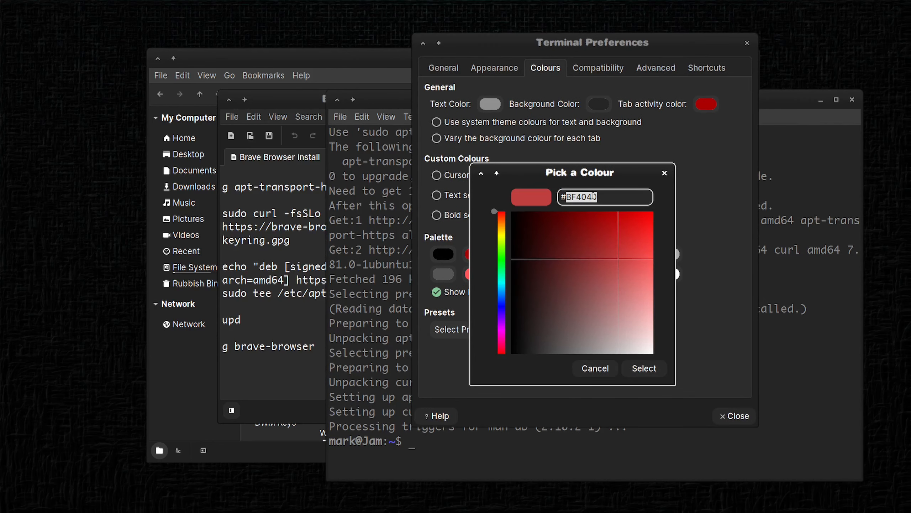
type("8f8f8f")
key("Return")
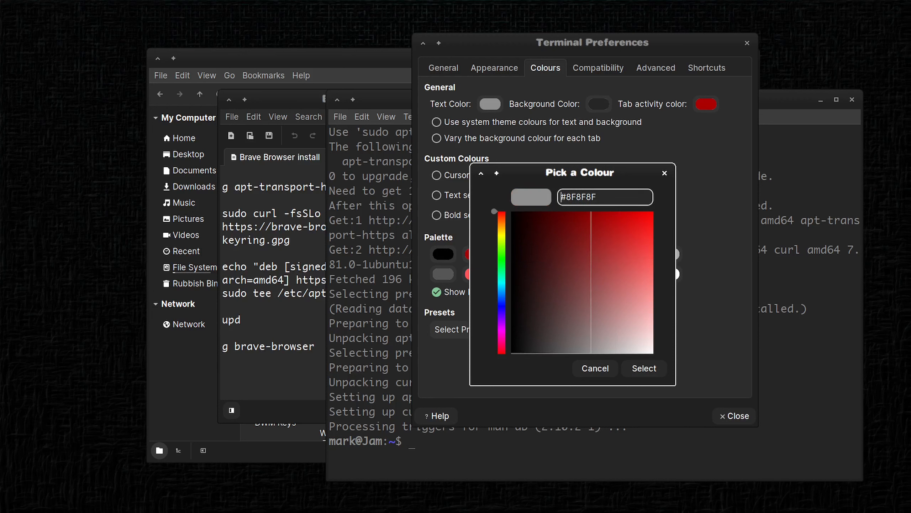
left_click(646, 368)
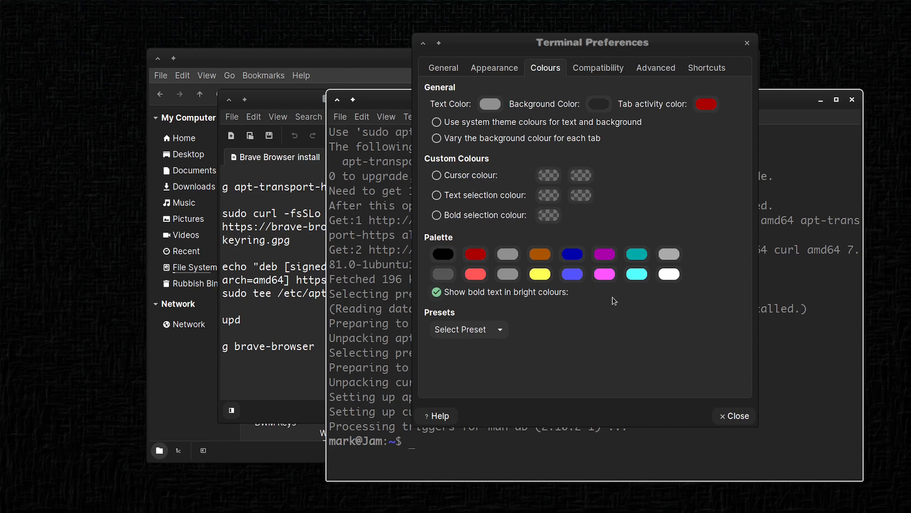
Set the light blue palette colour to the saved custom grey and close the terminal preferences.
left_click(571, 276)
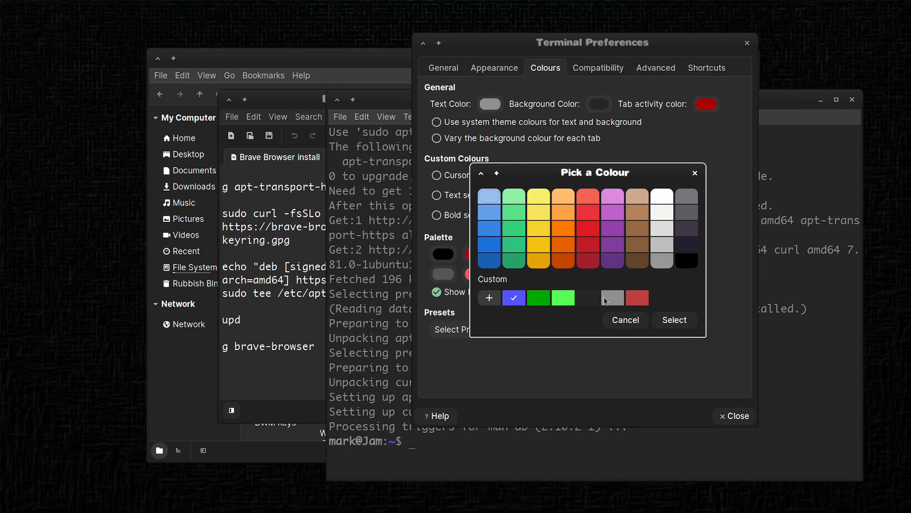
left_click(674, 320)
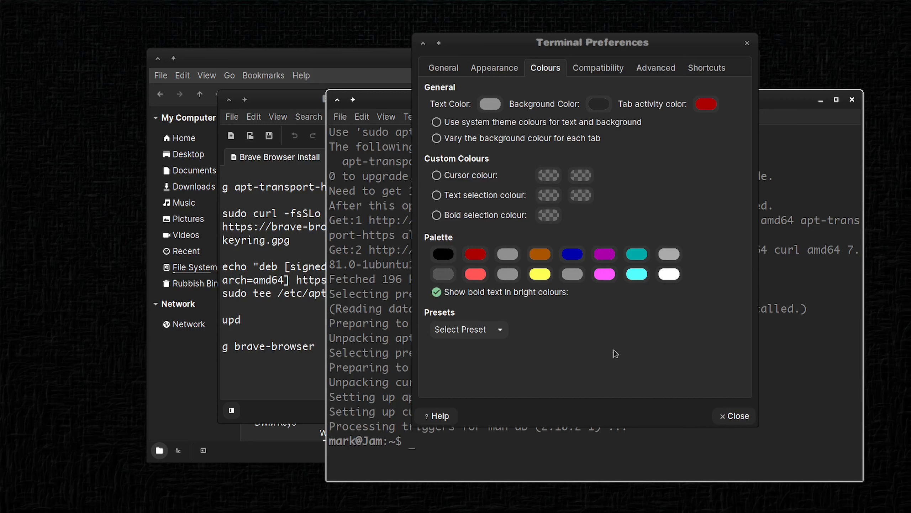
left_click(735, 416)
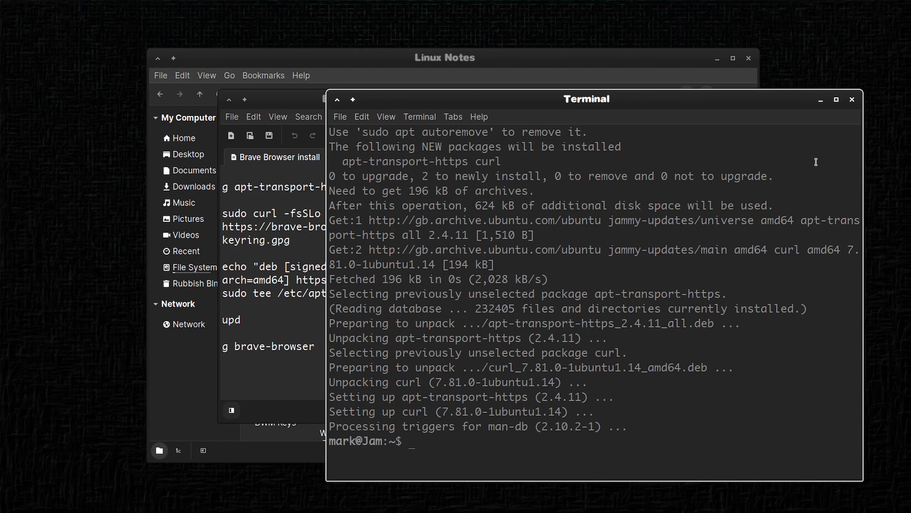
Close the terminal window and open a new one with the changed settings.
left_click(852, 99)
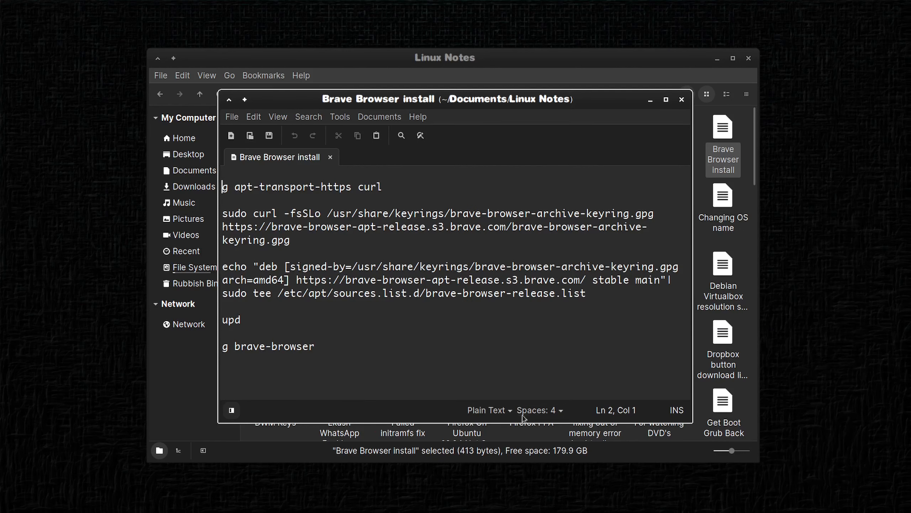
left_click(462, 487)
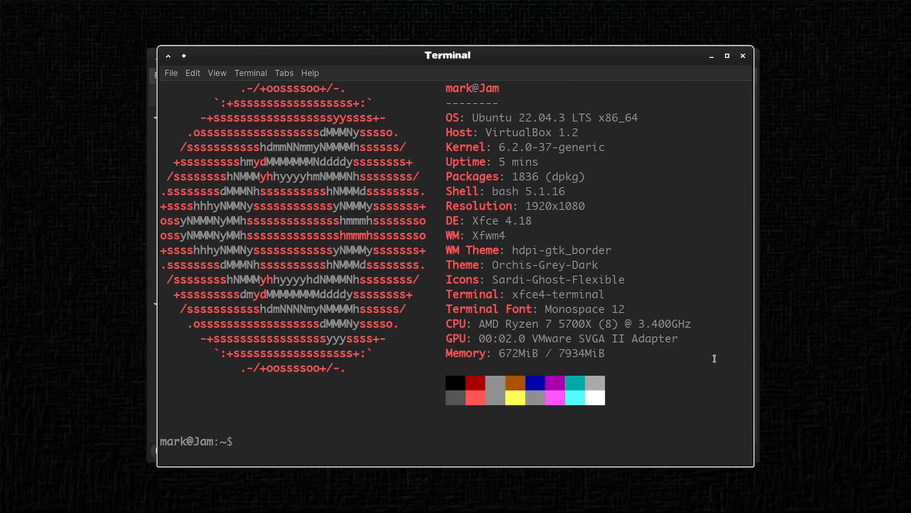
Review the General settings in the terminal preferences of the new window and close them.
right_click(654, 399)
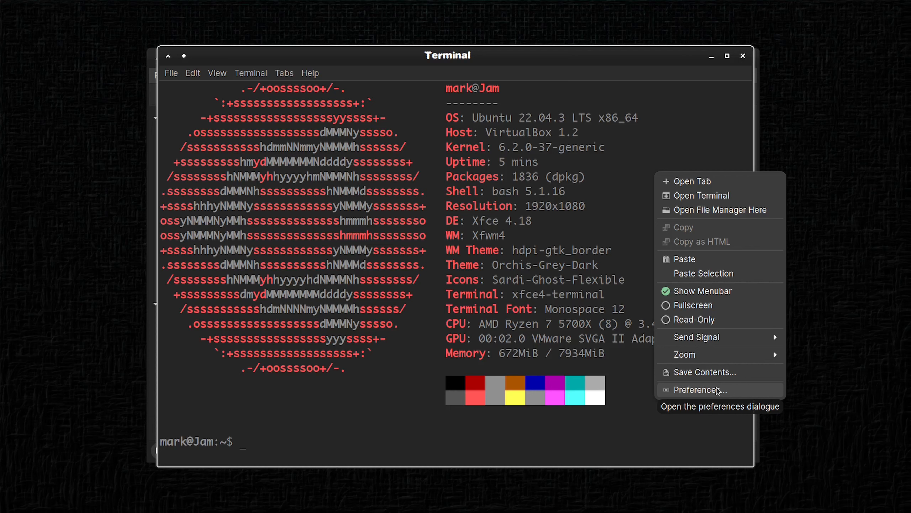
left_click(700, 390)
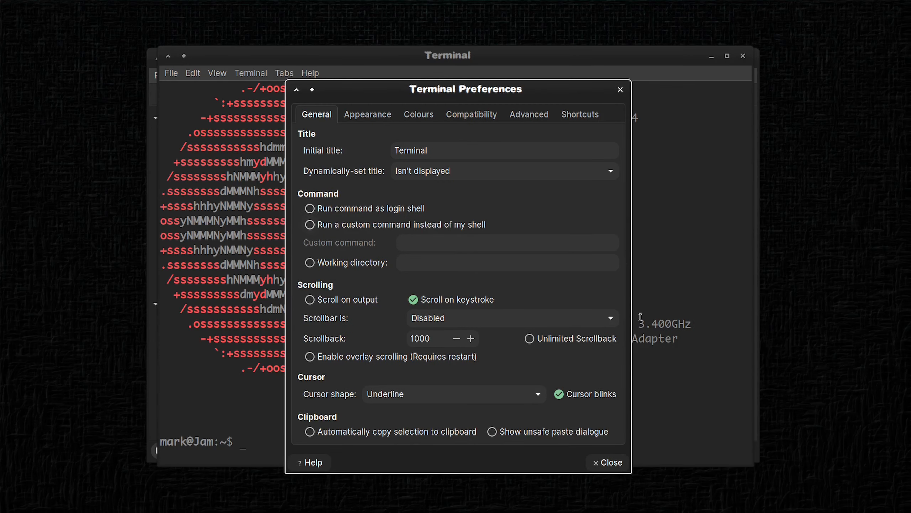
left_click(612, 454)
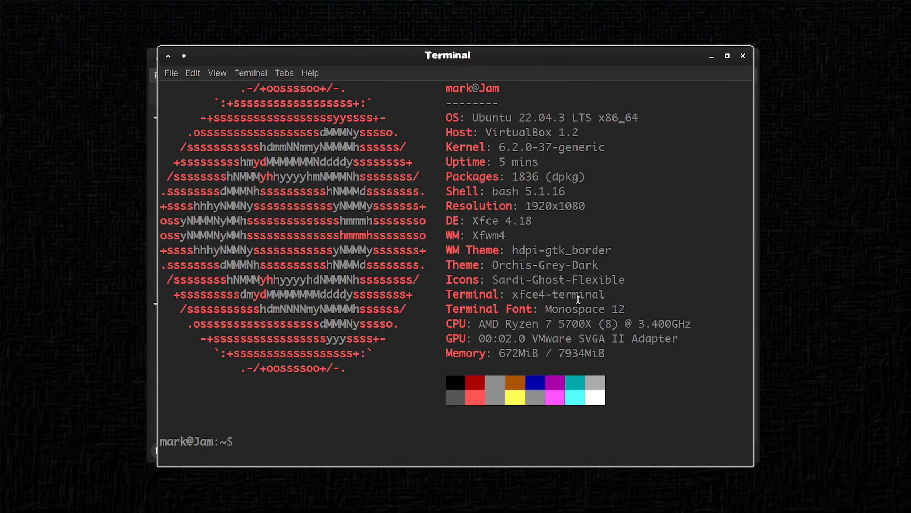
Set both red colours in the terminal palette to the saved custom grey and close the preferences.
right_click(688, 199)
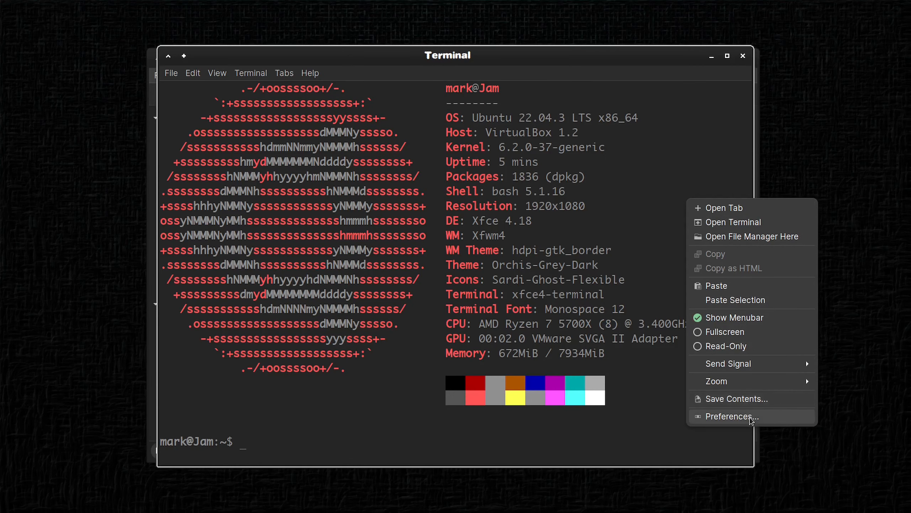
left_click(703, 416)
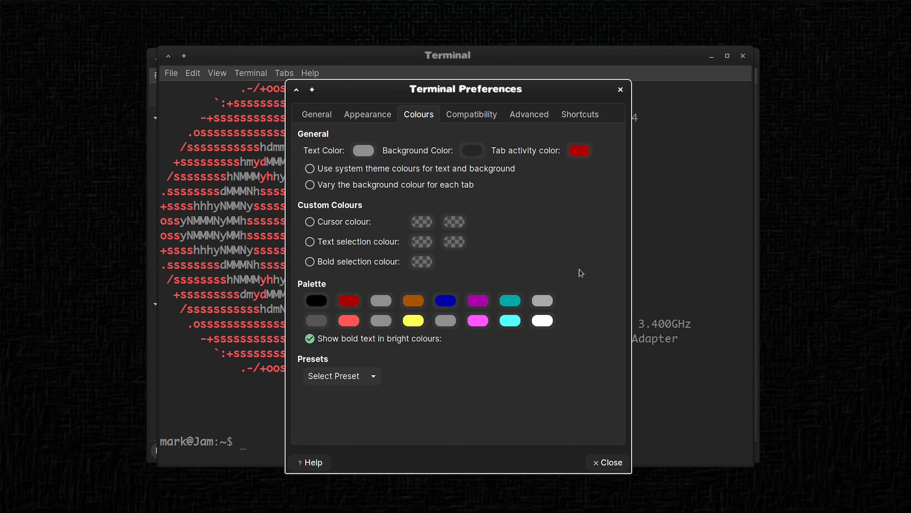
left_click(359, 303)
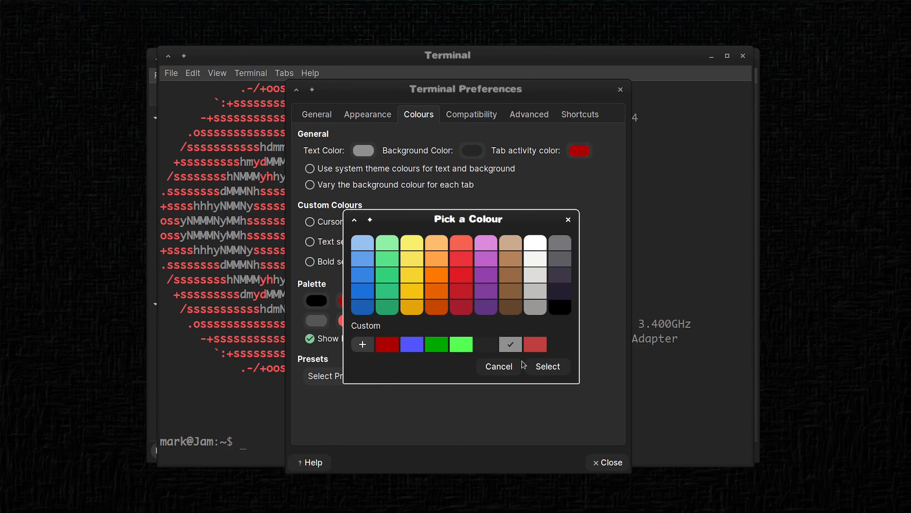
left_click(550, 370)
left_click(347, 320)
left_click(548, 367)
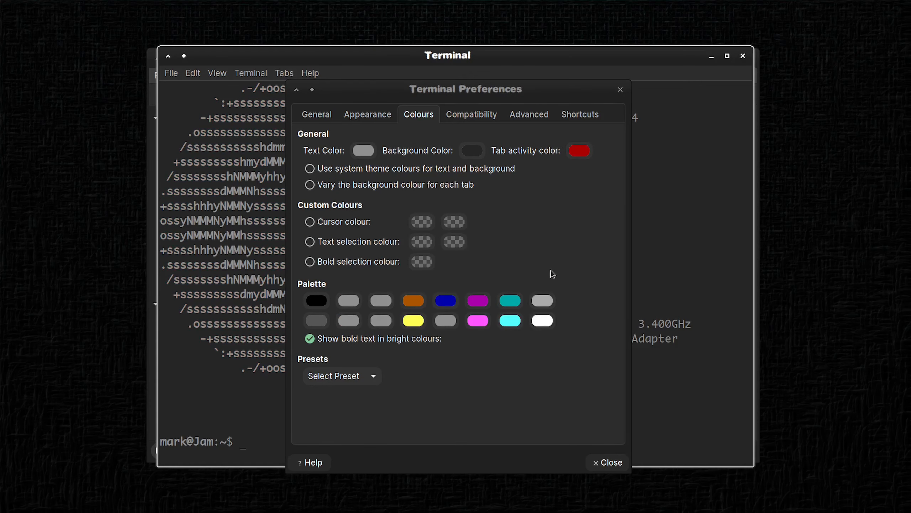
left_click_drag(533, 90, 619, 74)
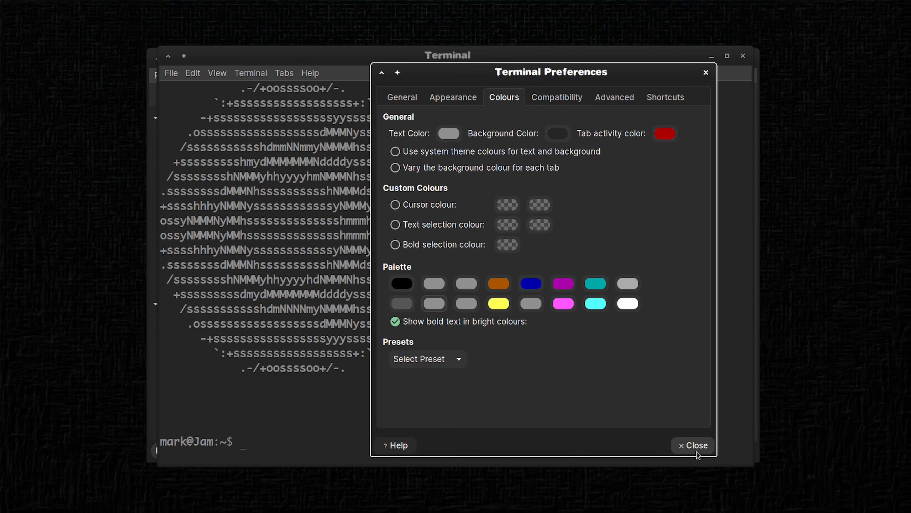
left_click(696, 452)
Reduce the default column count for new terminal windows and close the preferences.
right_click(699, 217)
left_click(758, 442)
left_click(411, 335)
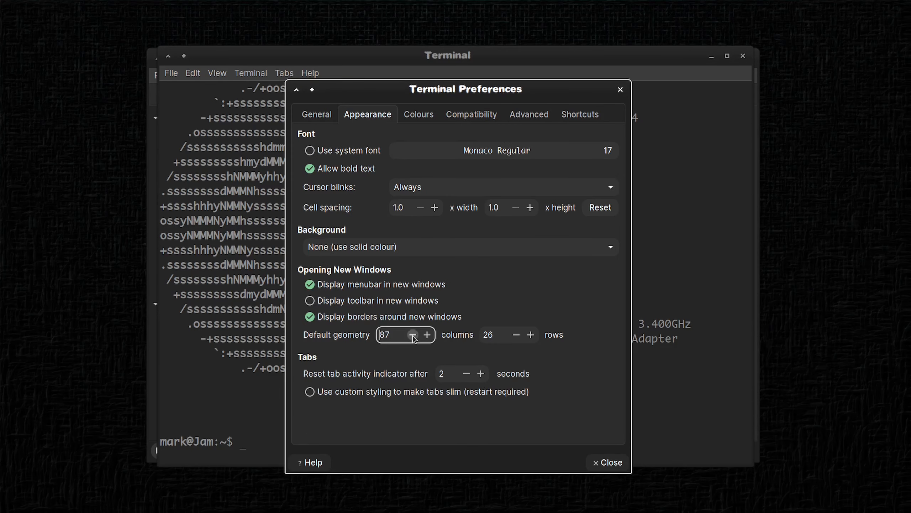
left_click(412, 336)
left_click(412, 335)
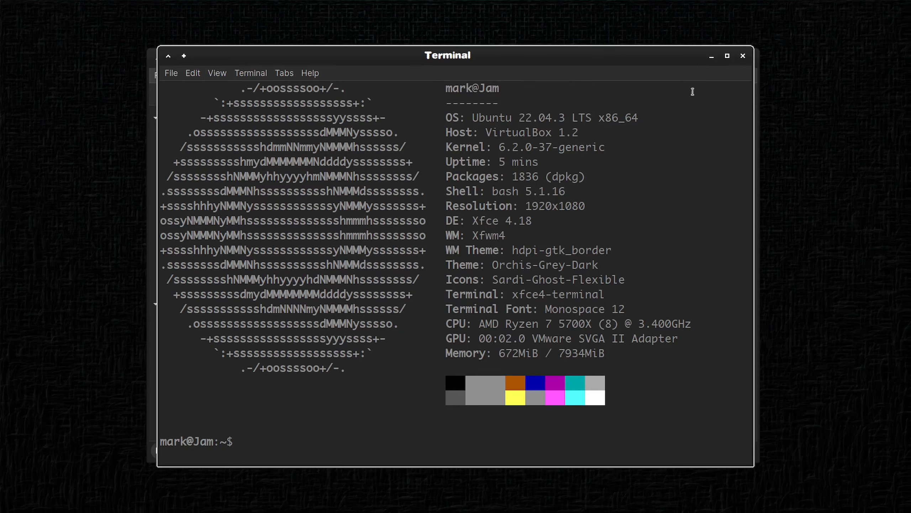
Reopen the terminal with the new window width and move it slightly higher on the desktop.
left_click(743, 56)
mouse_move(463, 511)
left_click(462, 488)
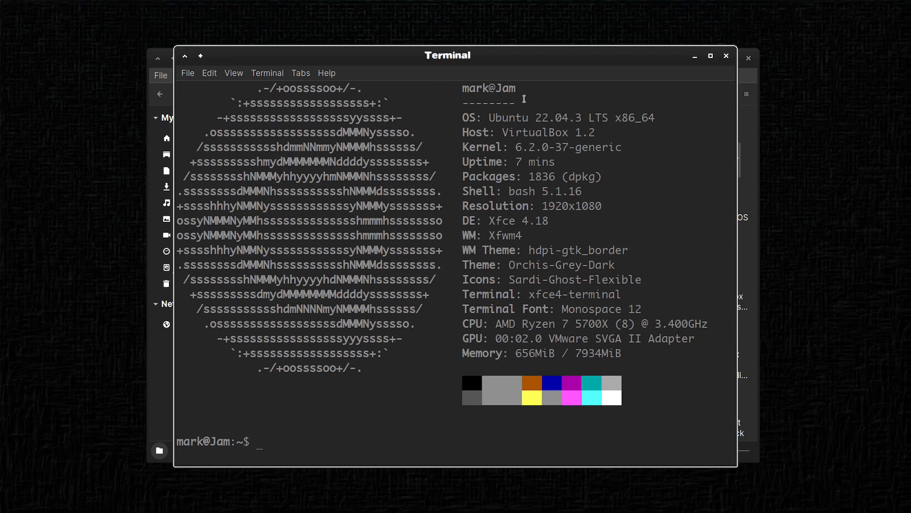
left_click_drag(528, 54, 538, 34)
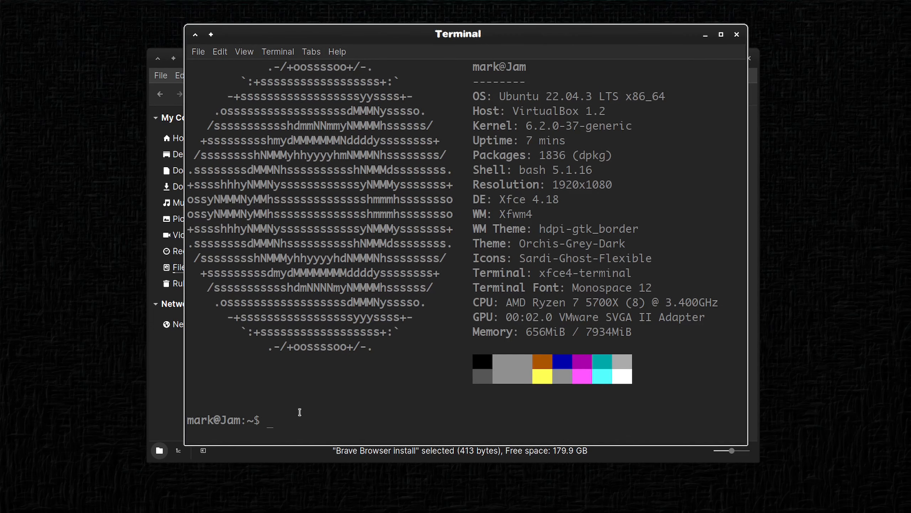
Copy the curl command for brave-browser-archive-keyring.gpg from the install notes, run it in the terminal and enter the sudo password.
key("BackSpace")
key("BackSpace")
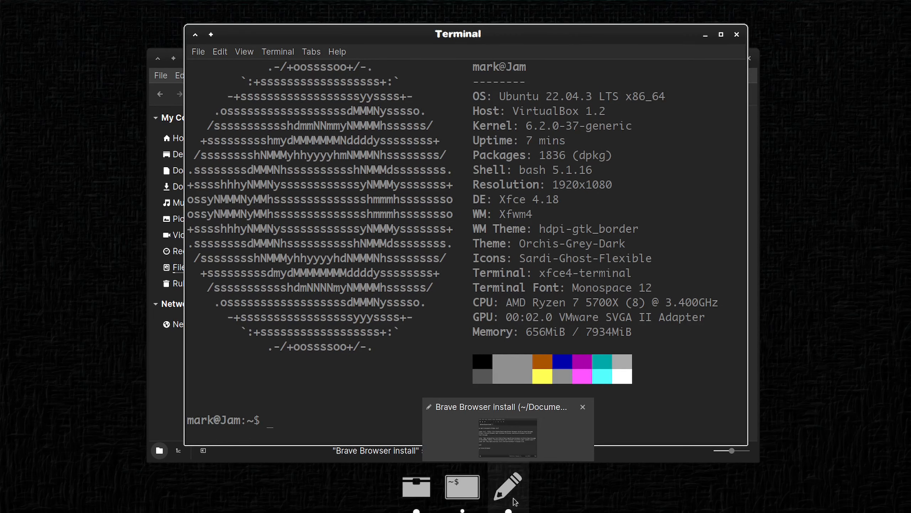
left_click(509, 405)
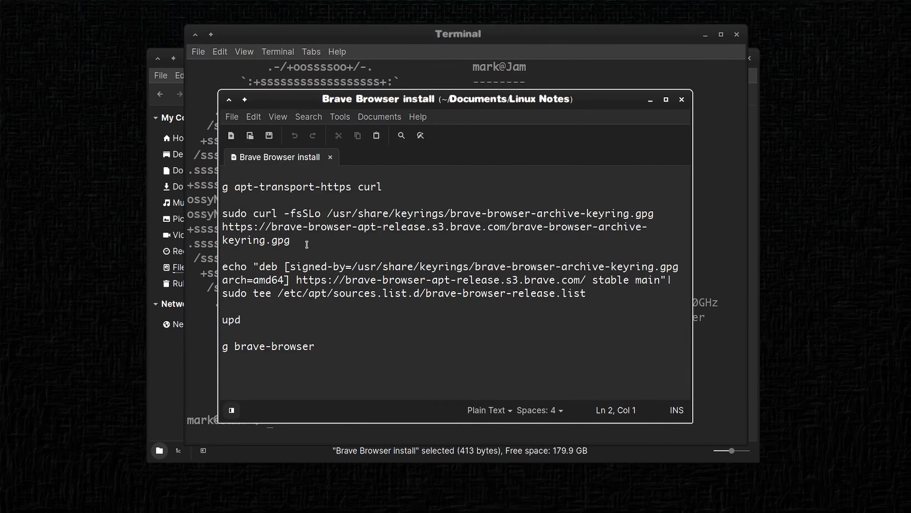
left_click_drag(291, 240, 222, 213)
right_click(316, 213)
left_click(369, 274)
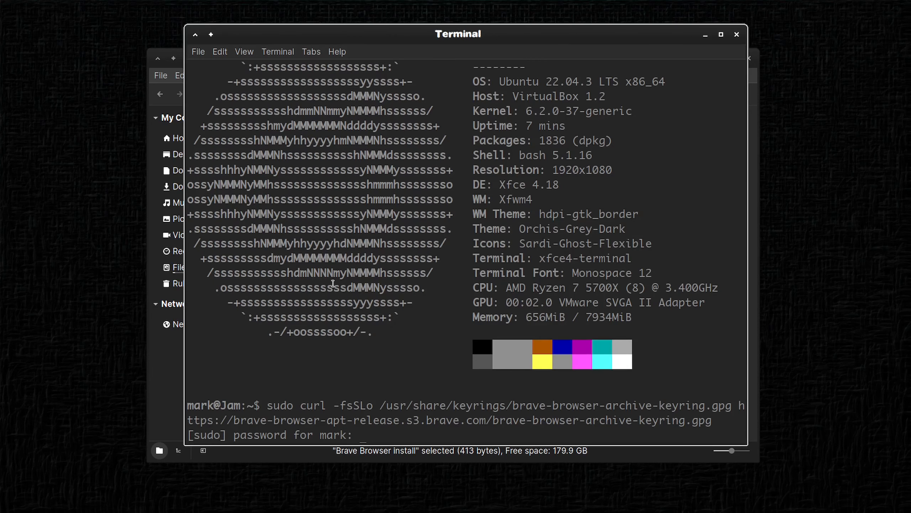
key("Return")
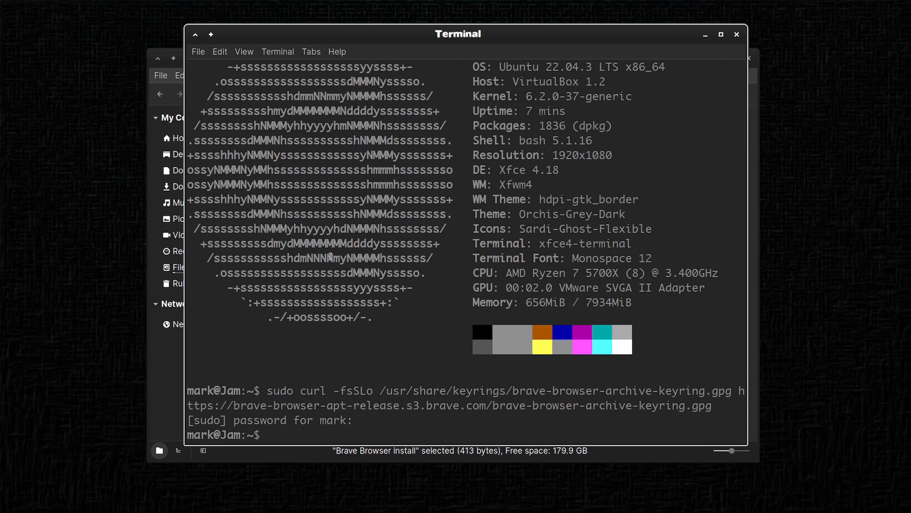
Copy the echo command that writes brave-browser-release.list from the notes, run it in the terminal and return to the notes.
key("alt+Tab")
left_click_drag(587, 294, 204, 263)
key("alt+Tab")
right_click(275, 435)
left_click(330, 304)
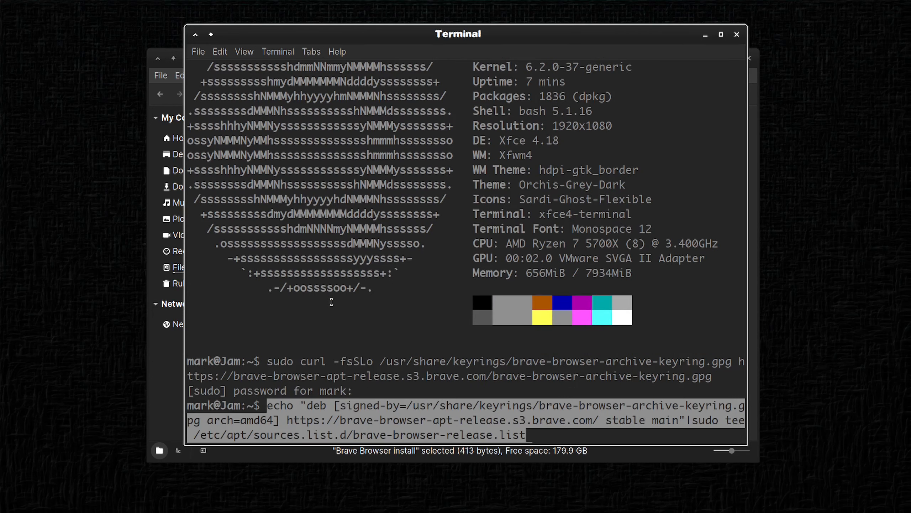
key("Return")
mouse_move(473, 502)
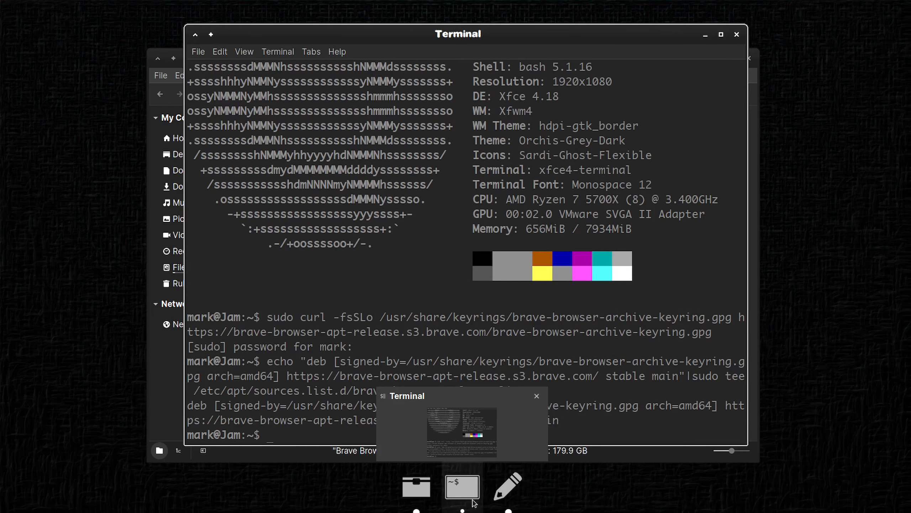
left_click(516, 491)
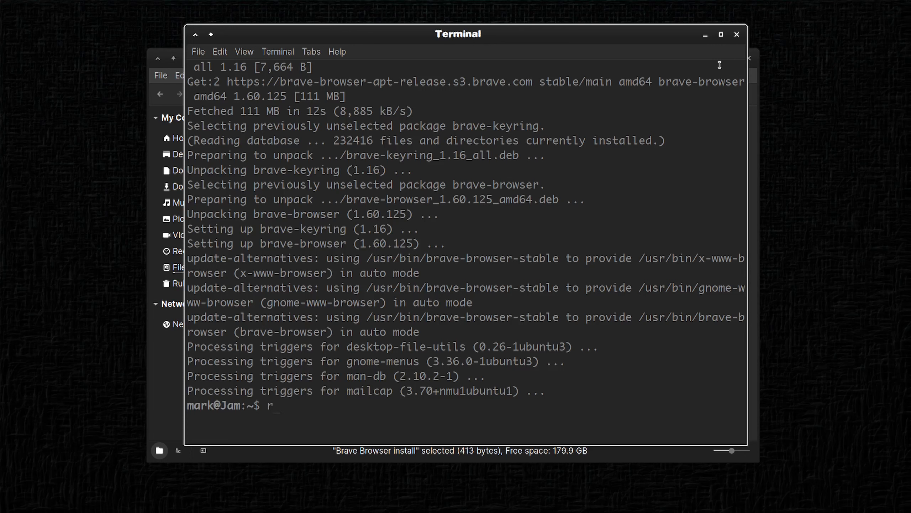
Remove the keyring package with "r gnome-keyring", confirm the removal with y and close the terminal.
type("gnome-keyring")
key("Return")
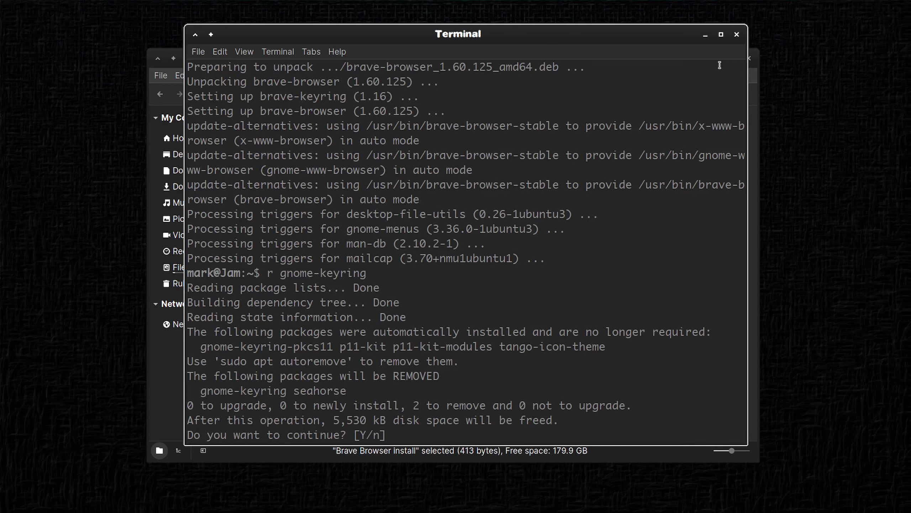
type("y")
key("Return")
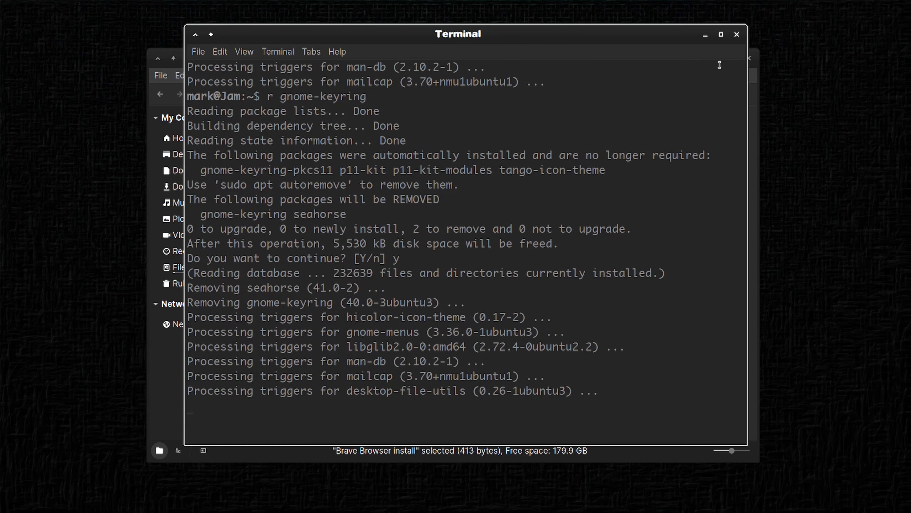
left_click(737, 35)
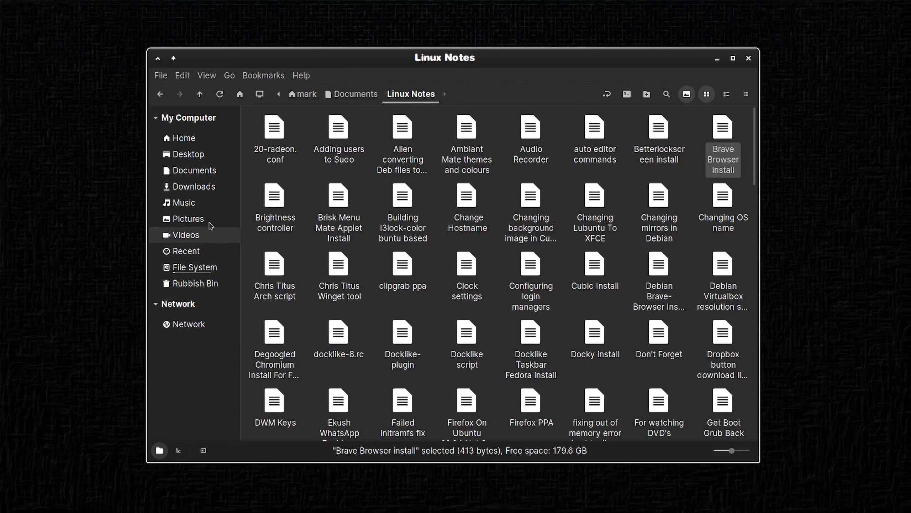
left_click(184, 138)
double_click(344, 197)
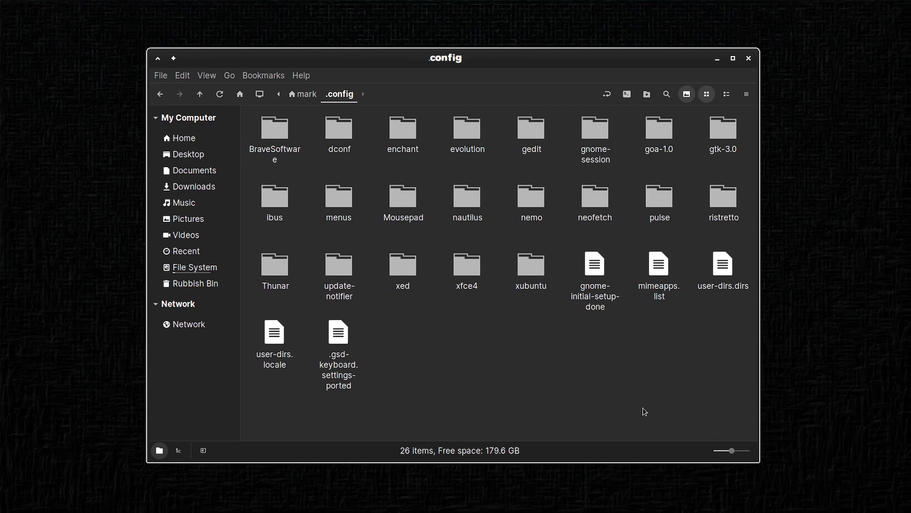
left_click(749, 58)
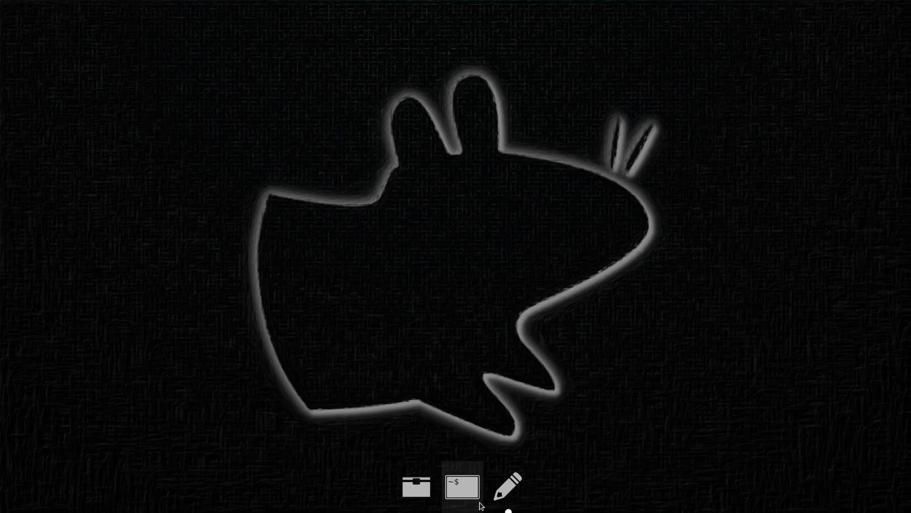
Open config.conf from the .config/neofetch folder of the home directory in the text editor.
left_click(411, 492)
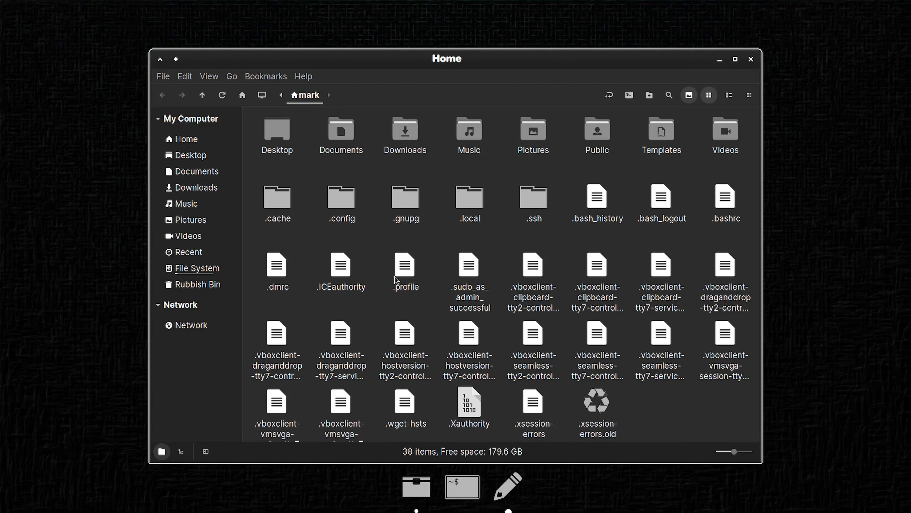
double_click(345, 203)
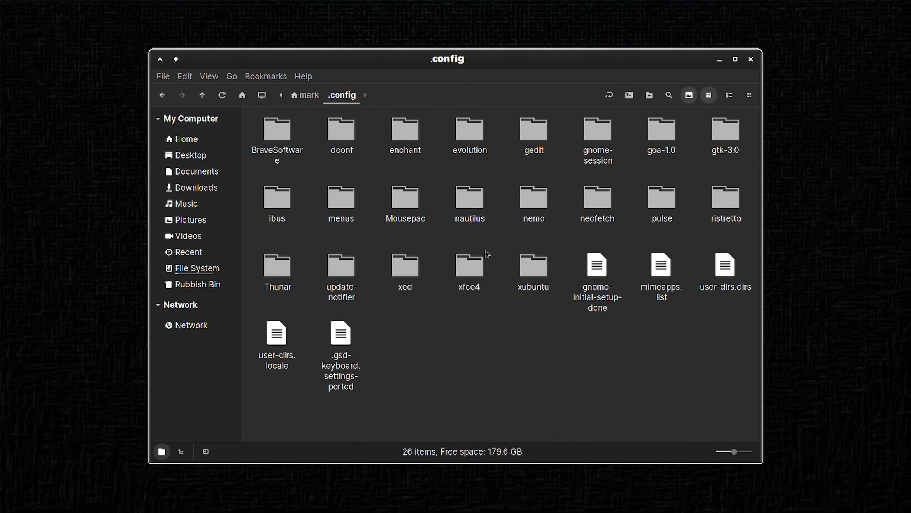
double_click(597, 201)
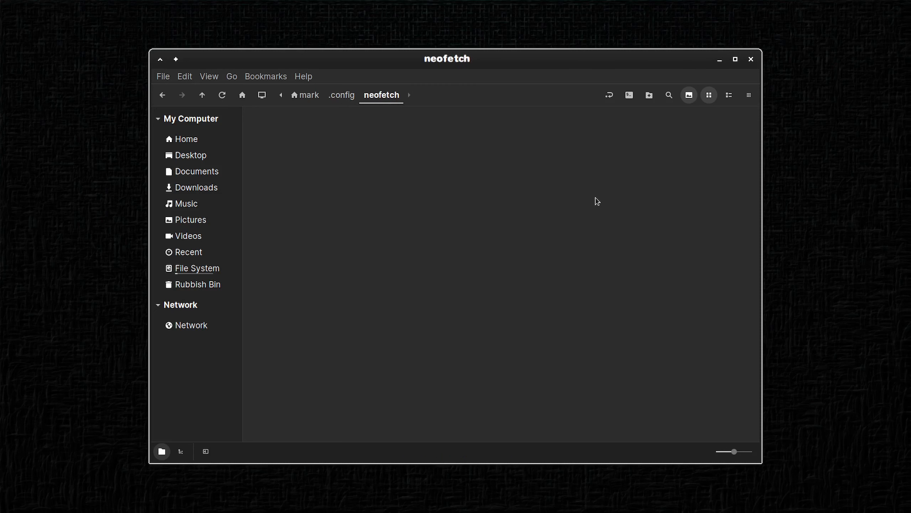
right_click(277, 130)
left_click(344, 142)
Set ascii_distro to "Xubuntu" in config.conf, save the file, and close the text editor and the neofetch folder window.
scroll(375, 325, "down", 8)
scroll(375, 325, "down", 15)
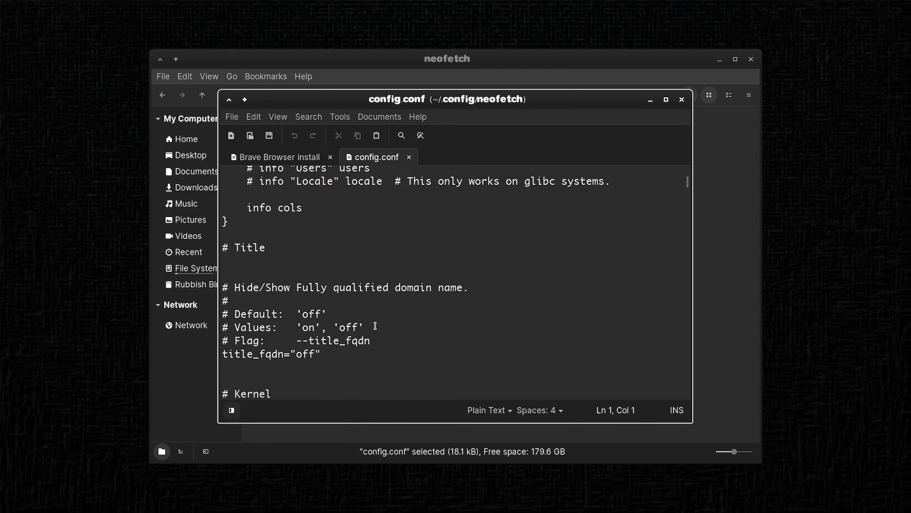
scroll(372, 320, "down", 15)
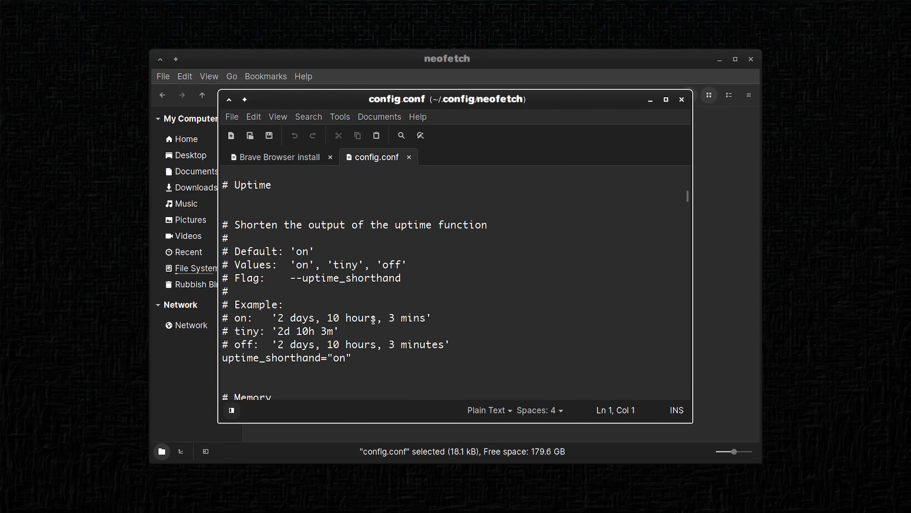
scroll(371, 318, "down", 15)
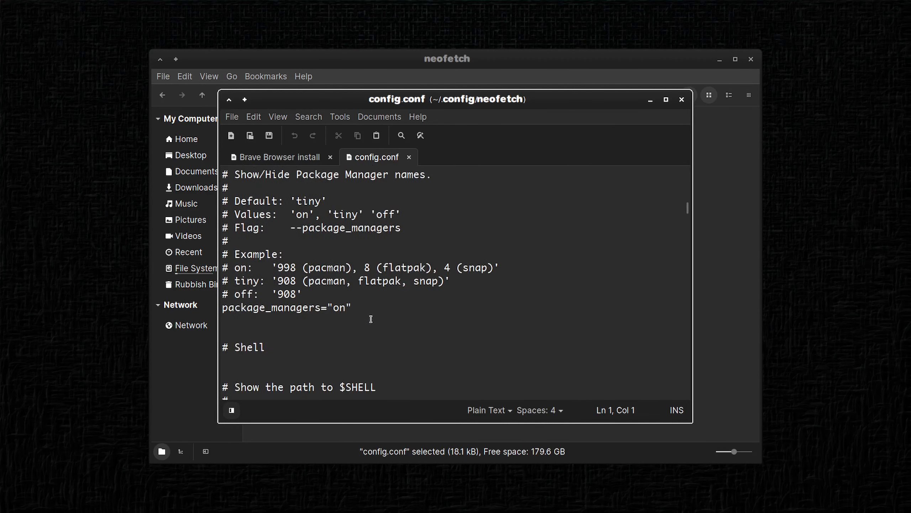
scroll(368, 315, "down", 15)
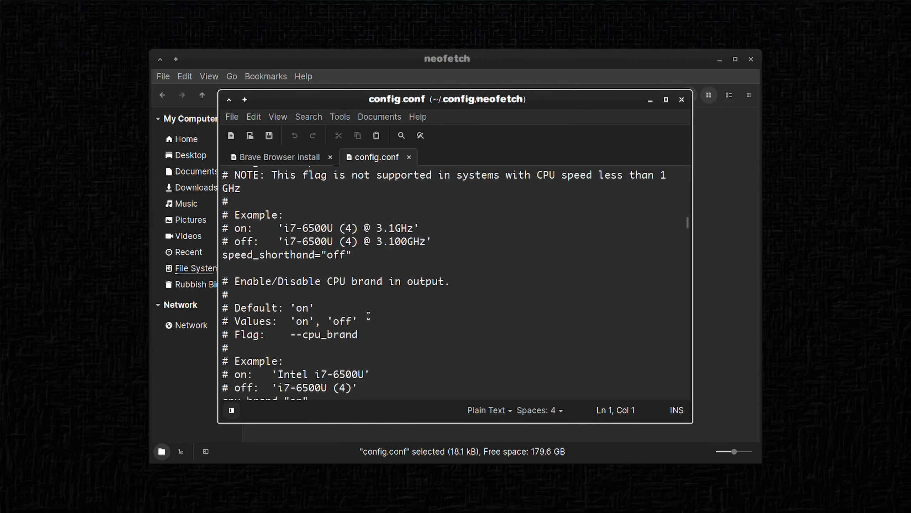
scroll(367, 312, "down", 15)
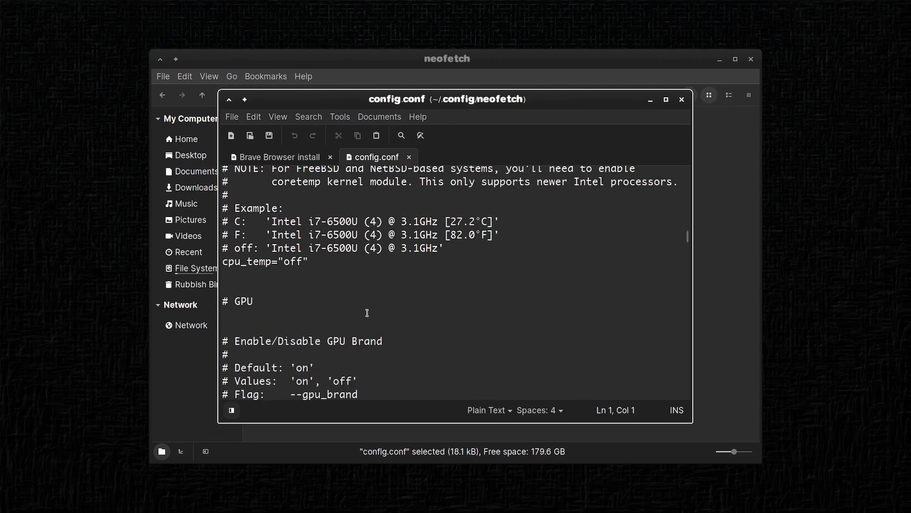
scroll(366, 311, "down", 15)
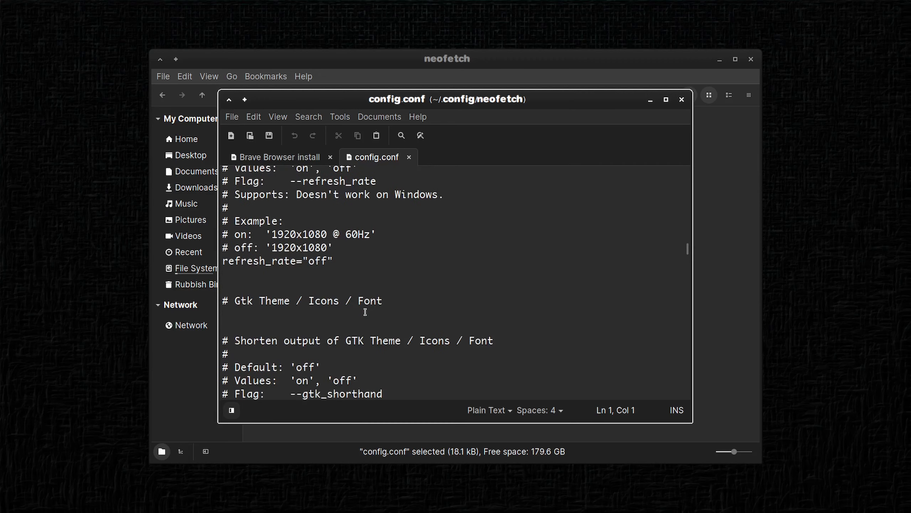
scroll(364, 310, "down", 15)
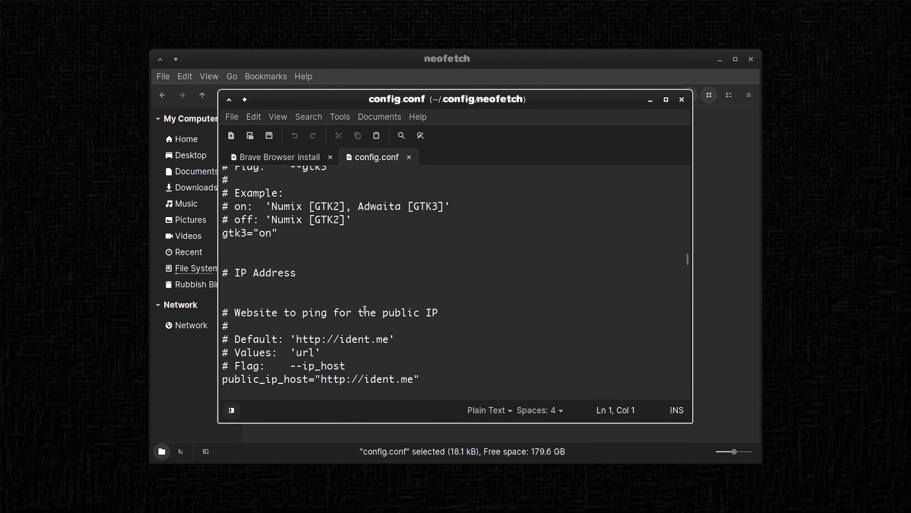
scroll(361, 307, "down", 15)
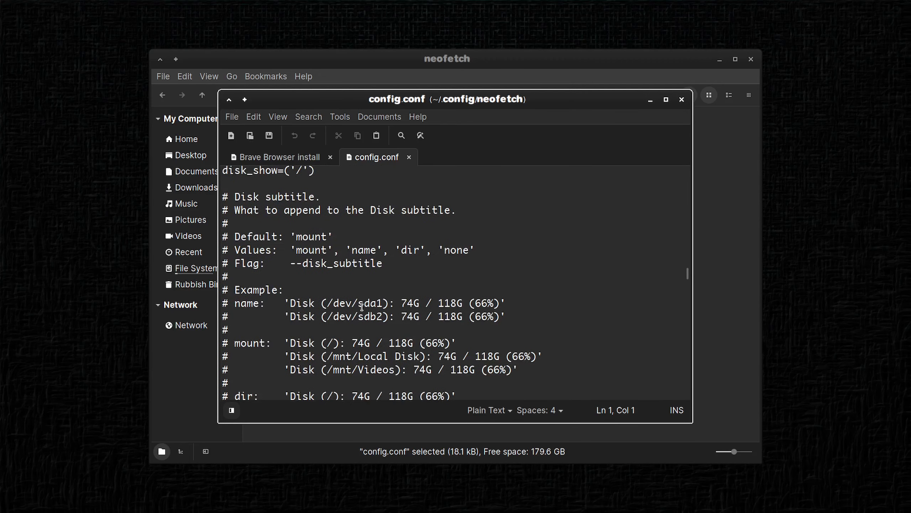
scroll(362, 306, "down", 8)
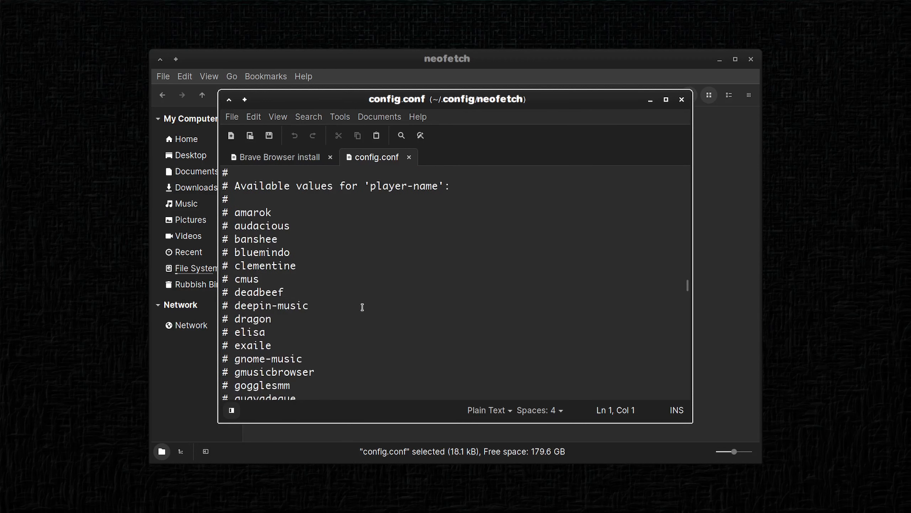
scroll(363, 307, "down", 15)
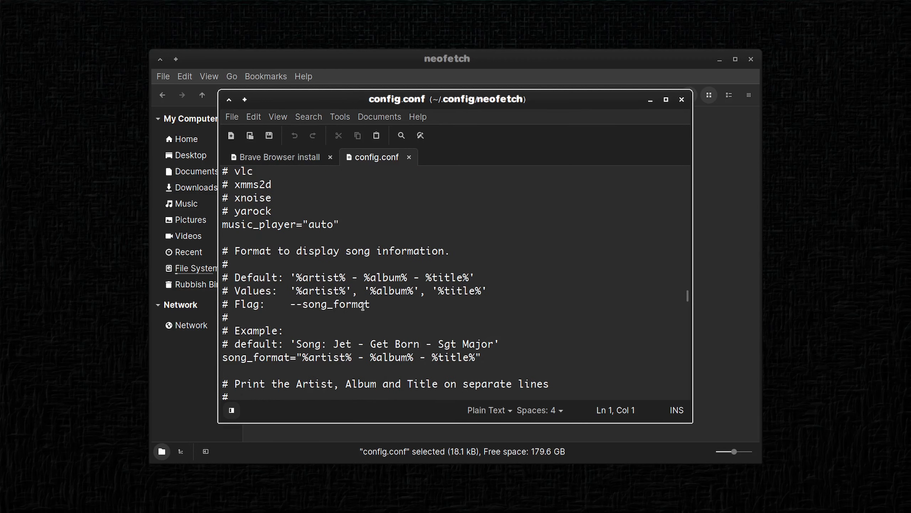
scroll(365, 305, "down", 8)
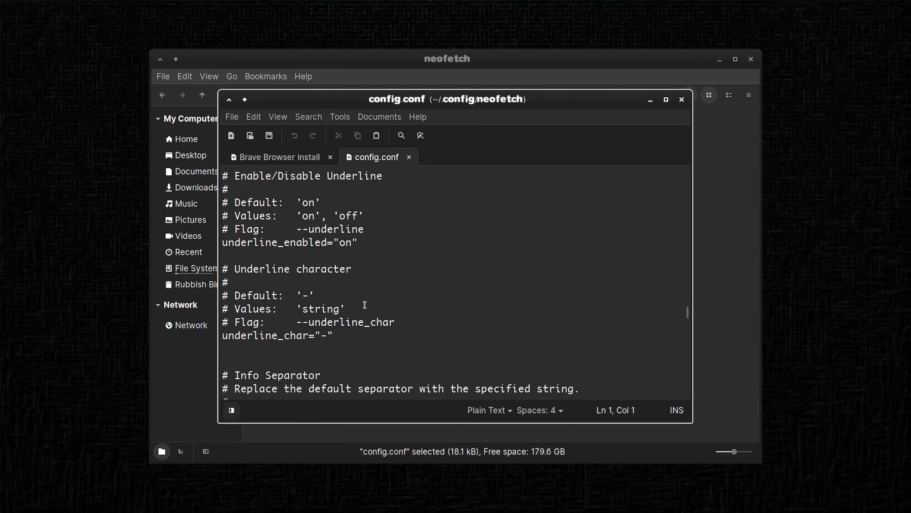
scroll(501, 323, "down", 18)
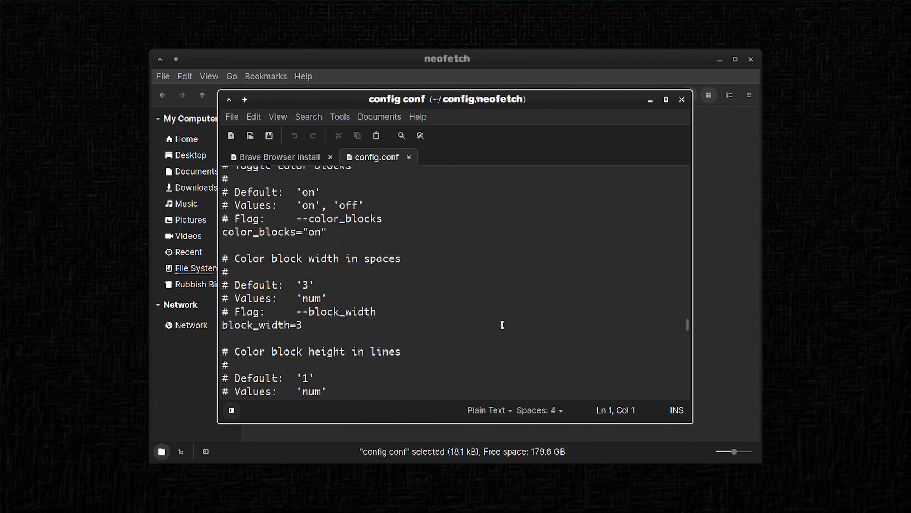
scroll(503, 325, "down", 20)
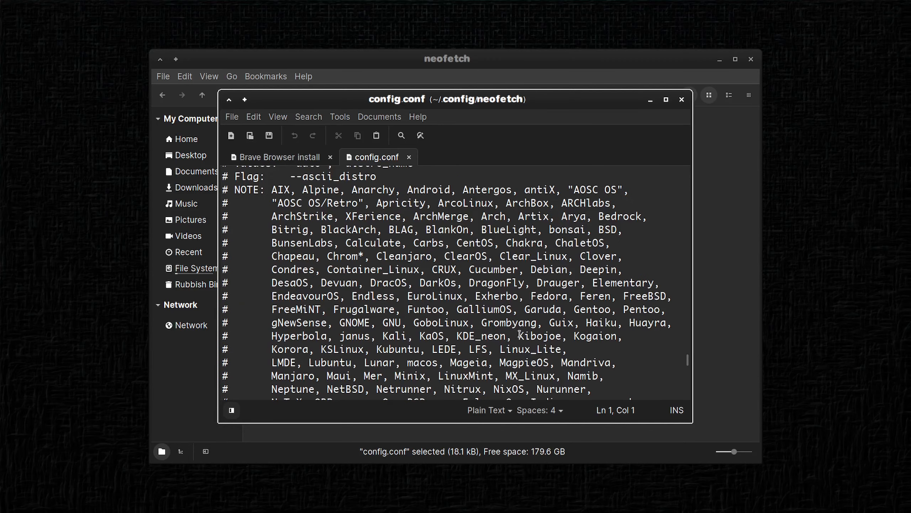
scroll(554, 349, "down", 10)
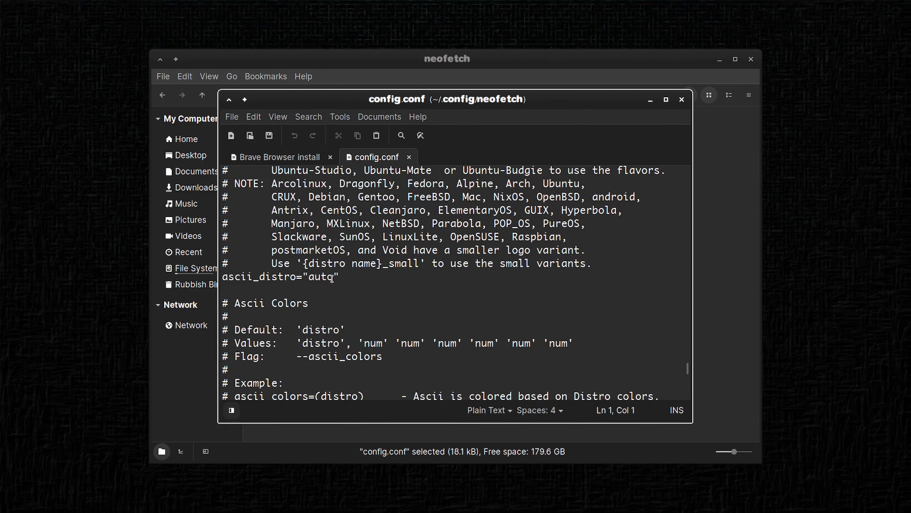
left_click_drag(332, 278, 309, 277)
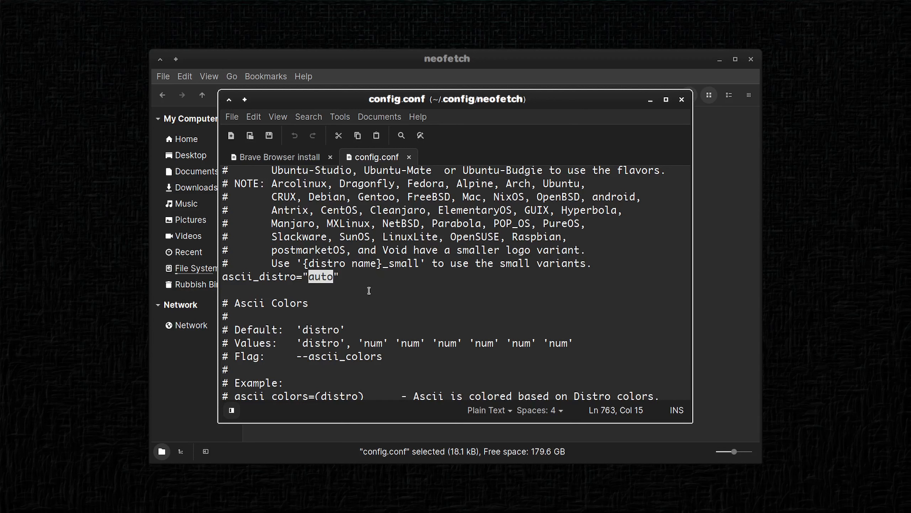
scroll(596, 286, "up", 2)
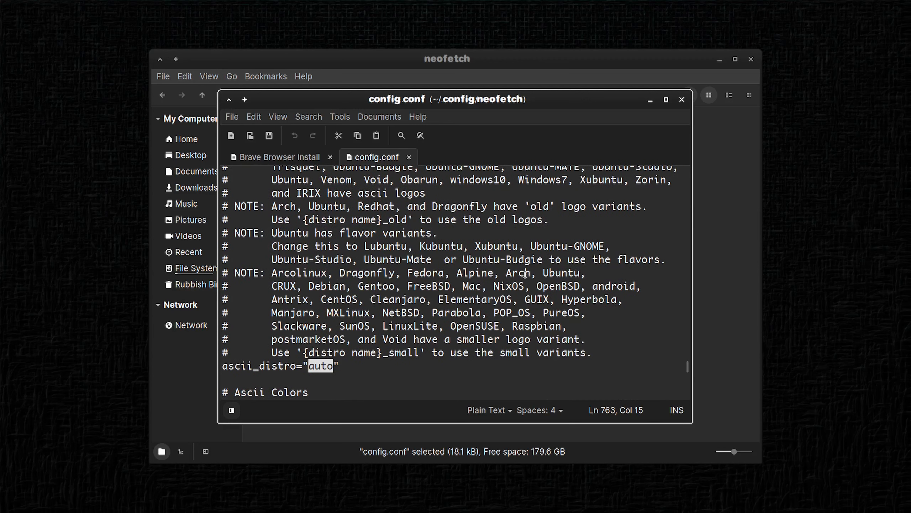
scroll(656, 328, "down", 2)
scroll(622, 318, "up", 1)
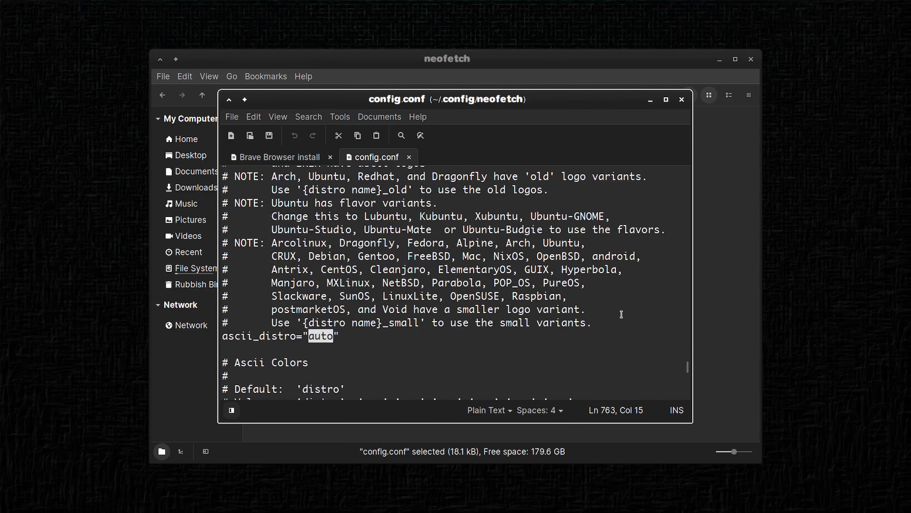
scroll(622, 314, "down", 1)
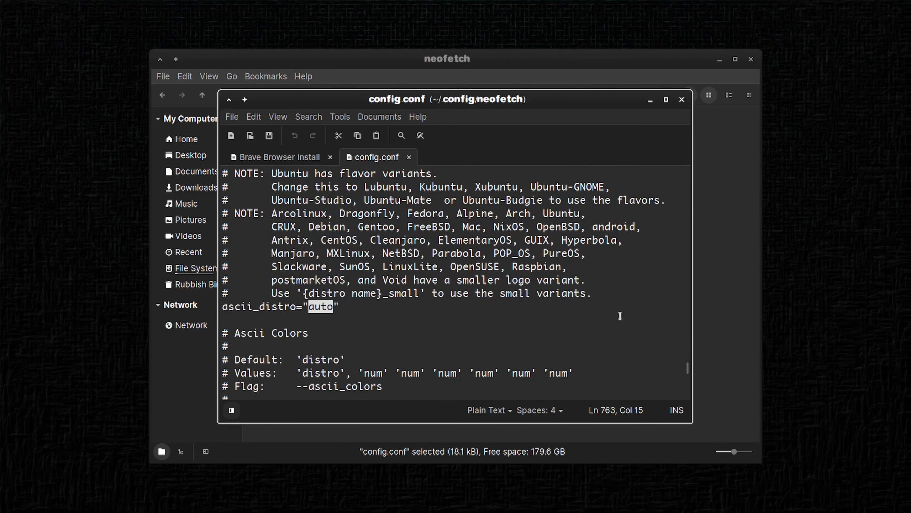
type("Xubuntu")
left_click(269, 136)
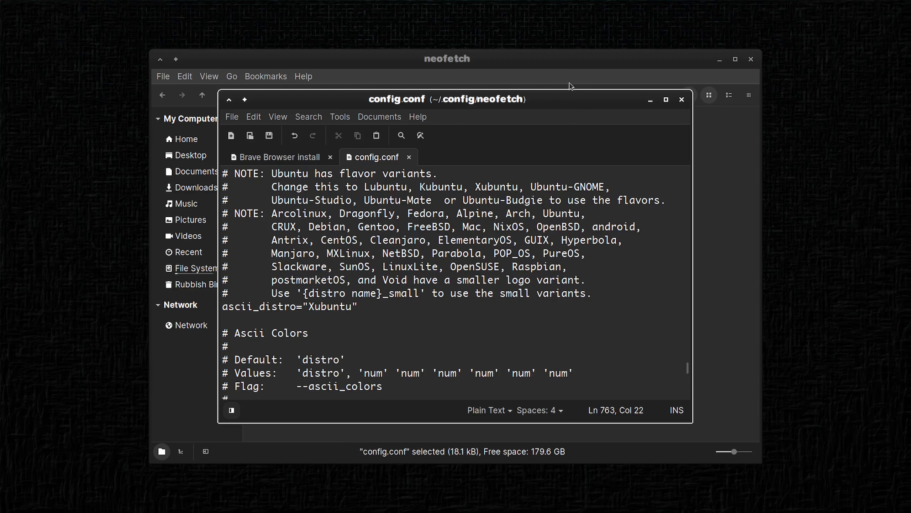
left_click(683, 99)
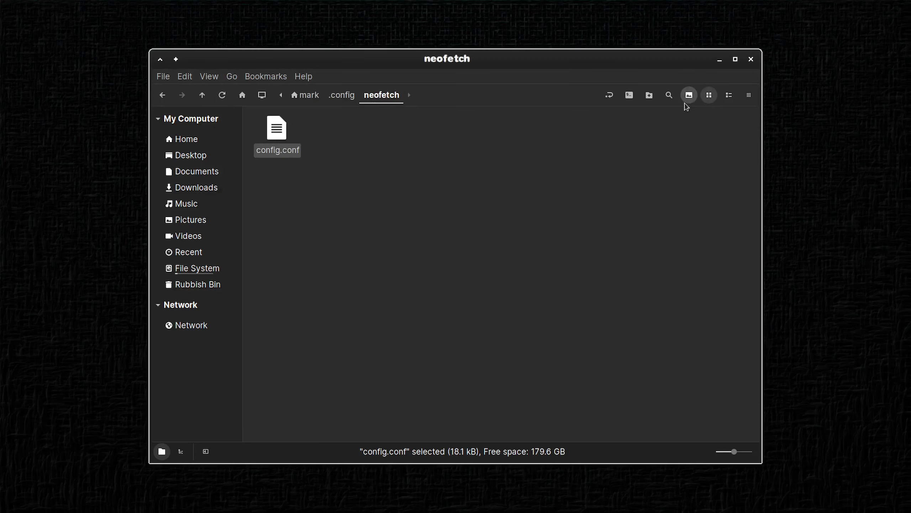
mouse_move(866, 15)
left_click(751, 59)
Open a terminal to check the neofetch logo and system information, and close it again.
mouse_move(463, 506)
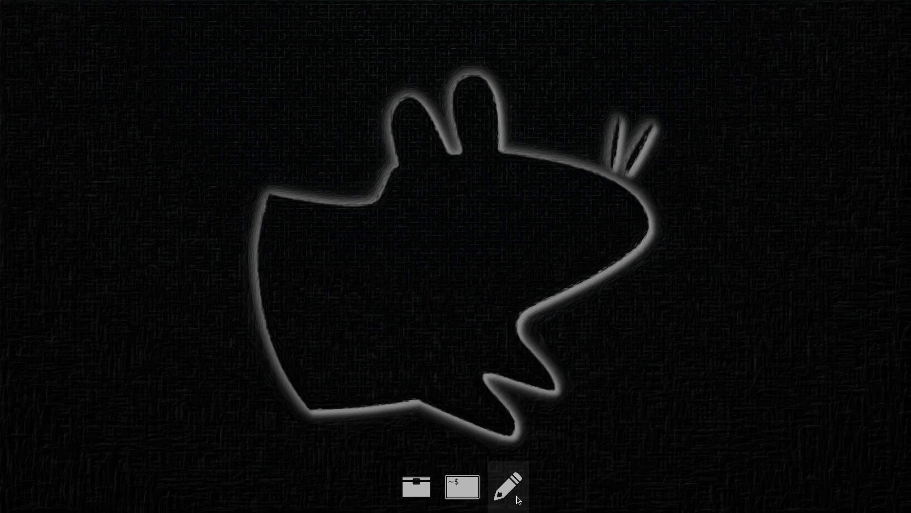
mouse_move(1, 512)
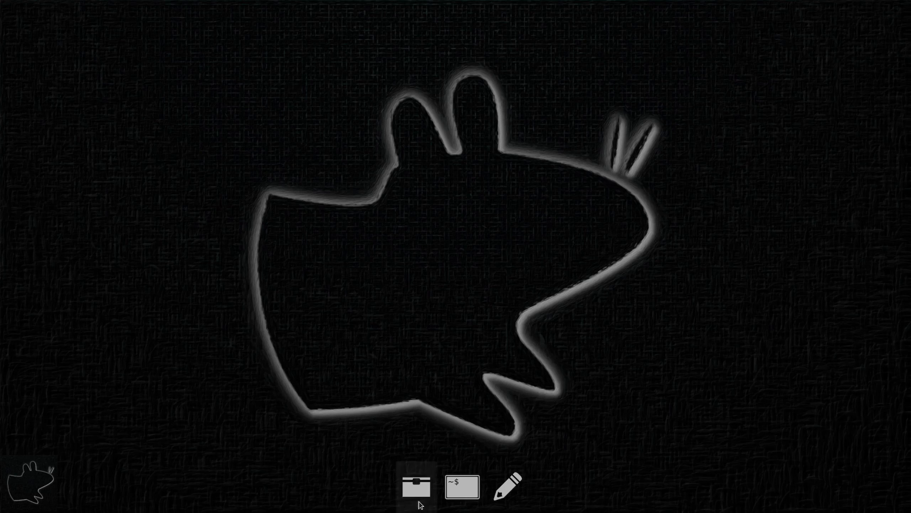
left_click(464, 488)
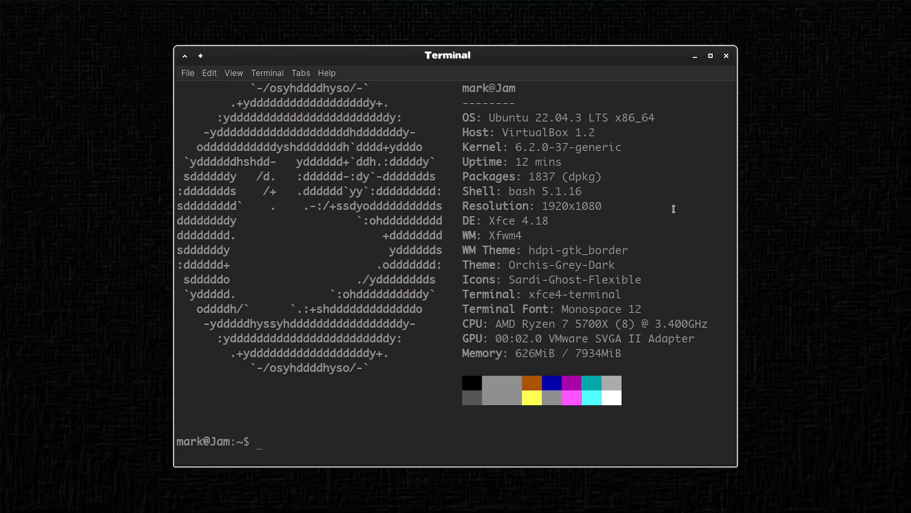
left_click(727, 56)
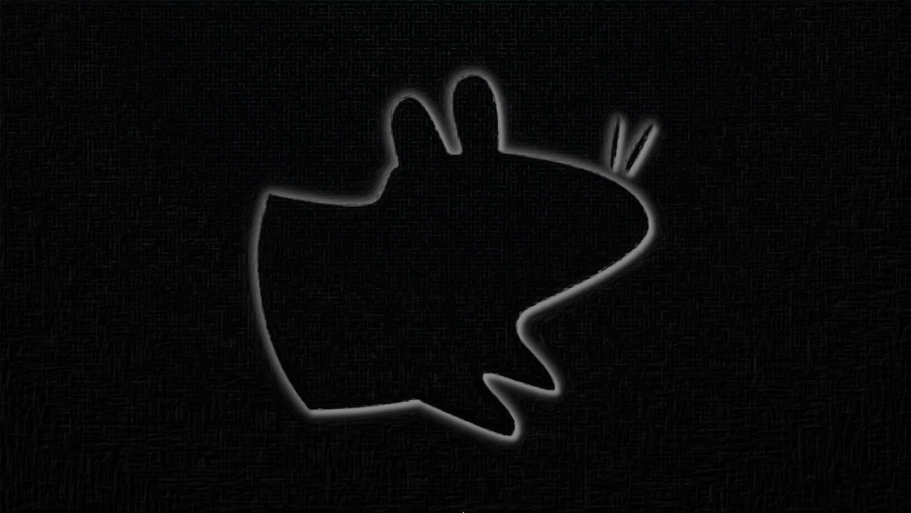
Log out of the current desktop session.
left_click(6, 509)
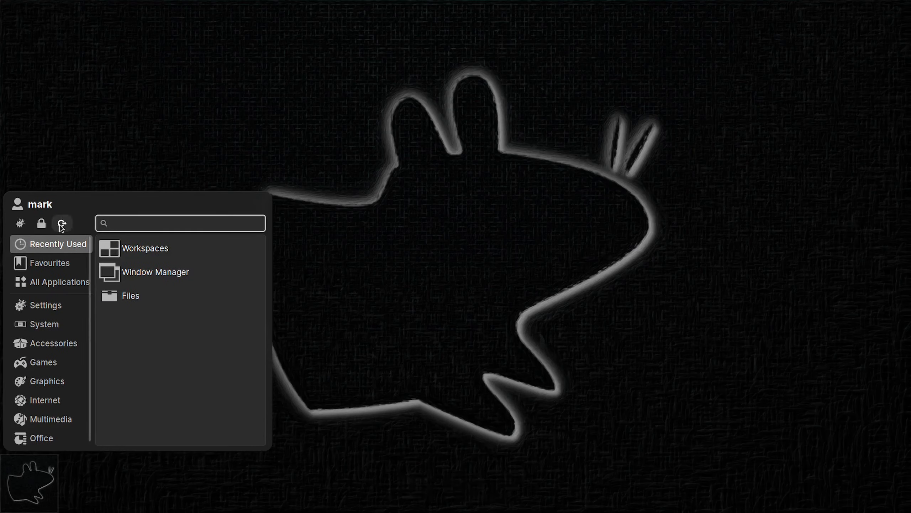
left_click(62, 223)
left_click(462, 224)
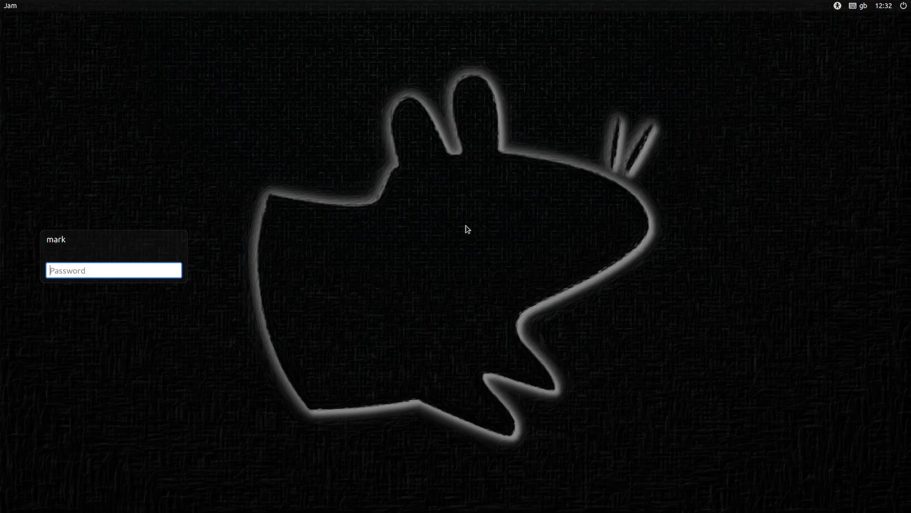
Clear the mistyped entry on the login screen, enter the account password and log back in.
type("•")
key("BackSpace")
key("BackSpace")
key("BackSpace")
key("BackSpace")
key("BackSpace")
key("BackSpace")
key("BackSpace")
type("•••••")
key("Return")
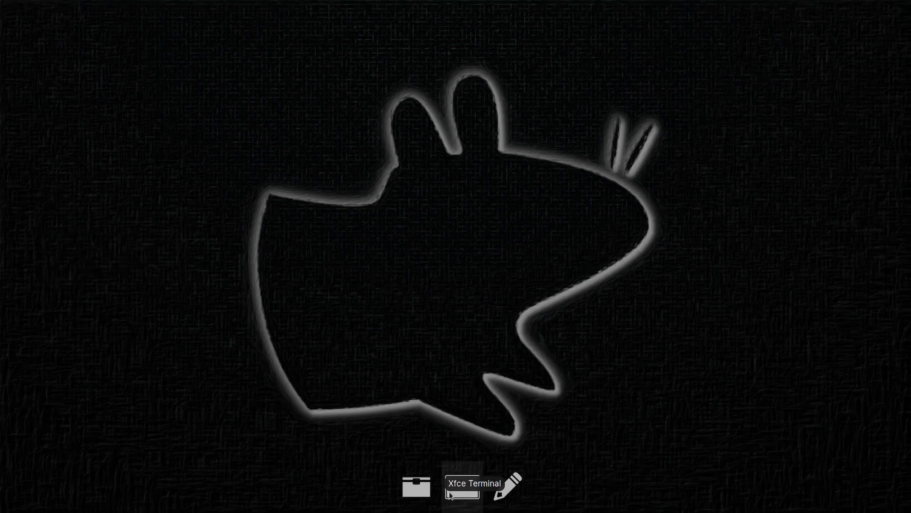
Open the Login Window settings and authenticate with the account password.
left_click(10, 499)
left_click(46, 305)
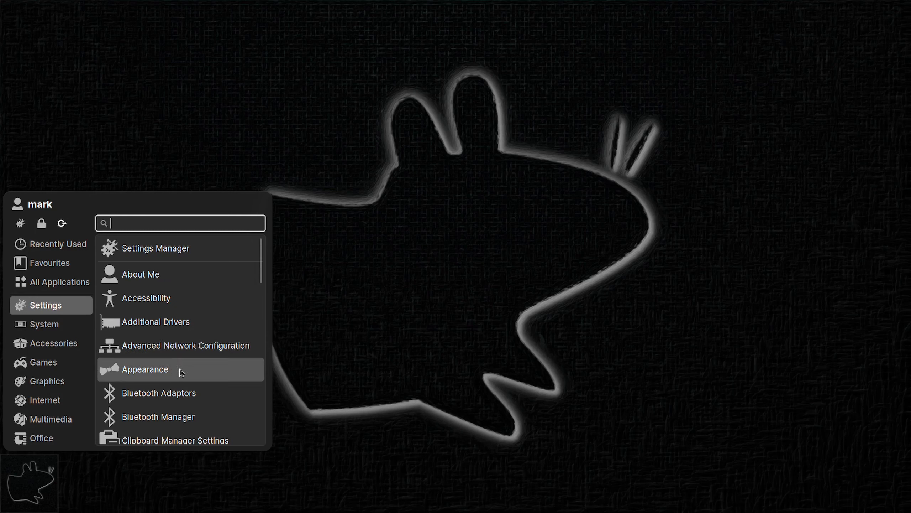
scroll(182, 372, "down", 5)
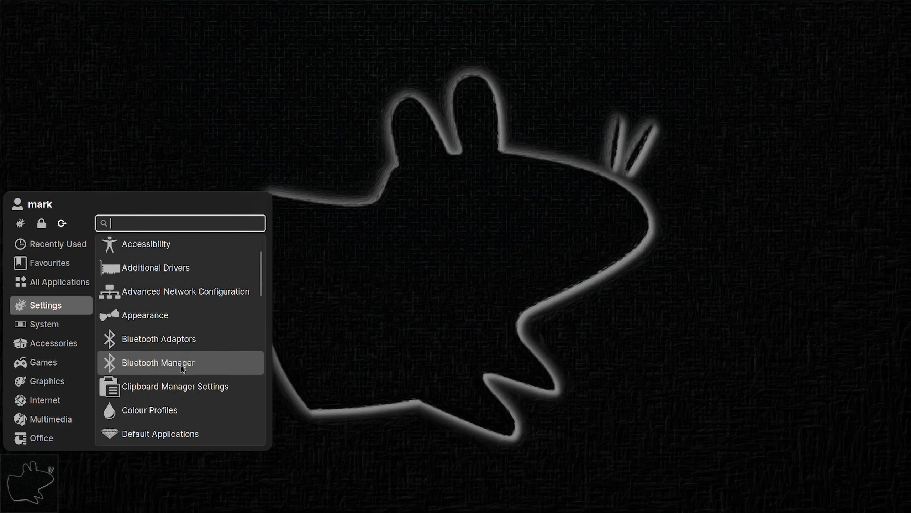
scroll(182, 370, "down", 5)
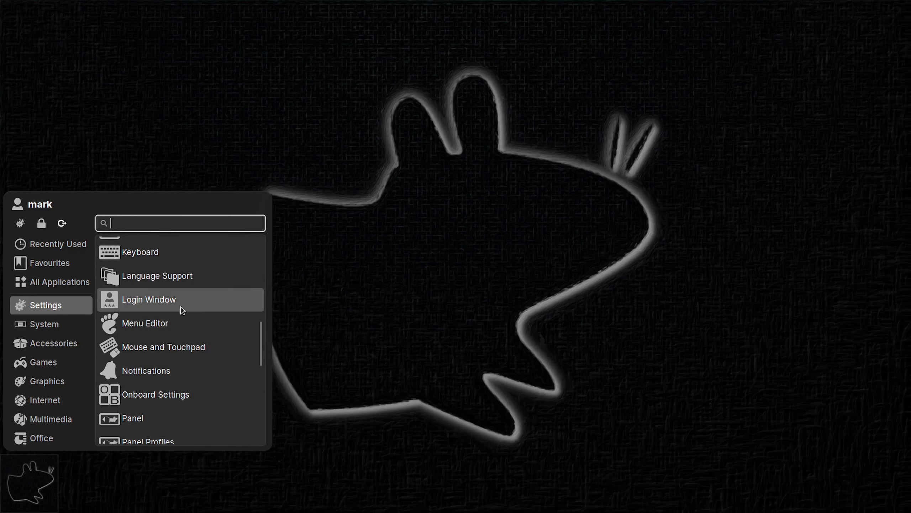
left_click(182, 304)
type("***")
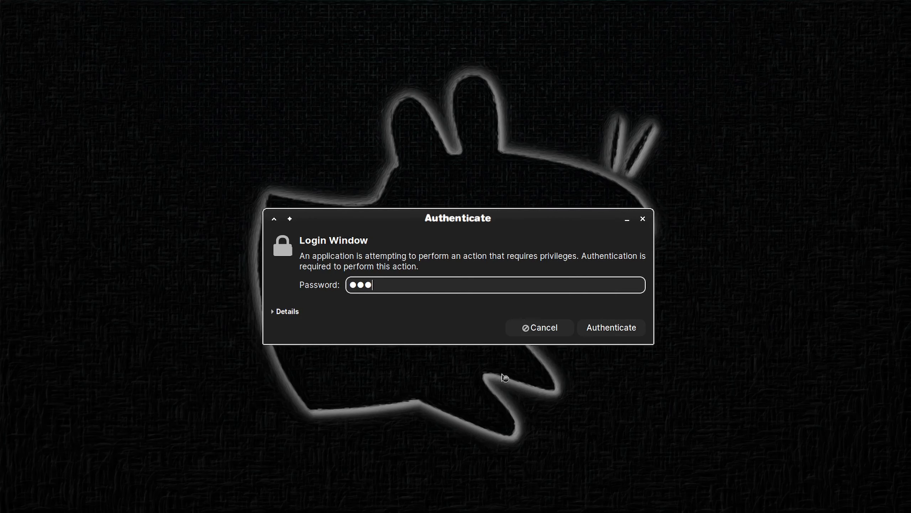
key("Return")
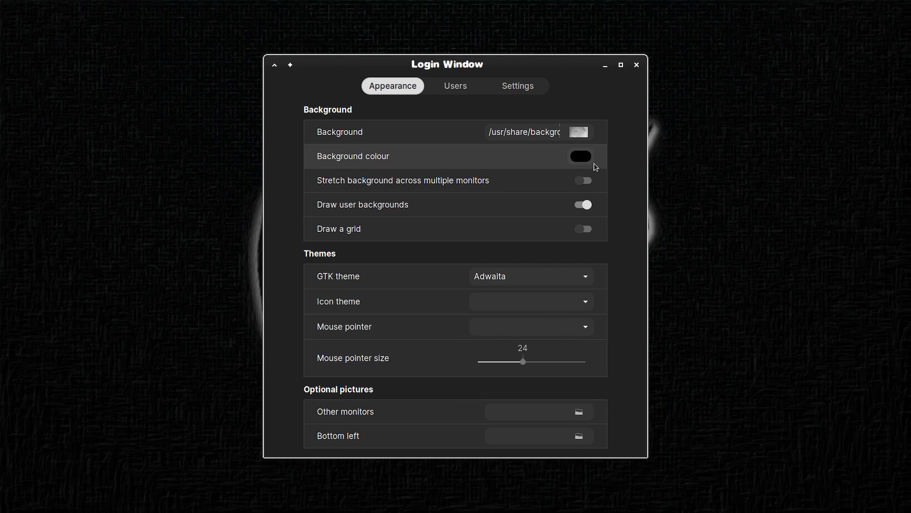
Set the login window background to a dark image from /usr/share/backgrounds and turn off drawing user backgrounds.
left_click(579, 133)
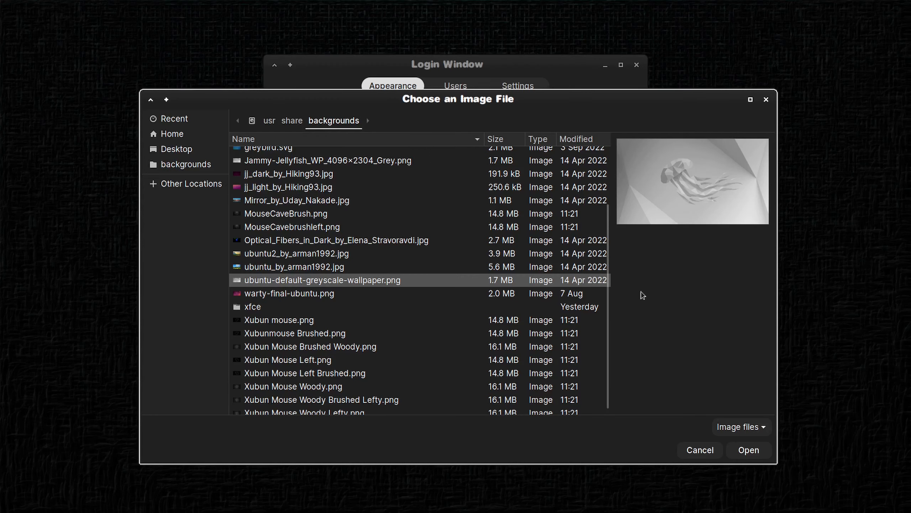
scroll(431, 270, "down", 1)
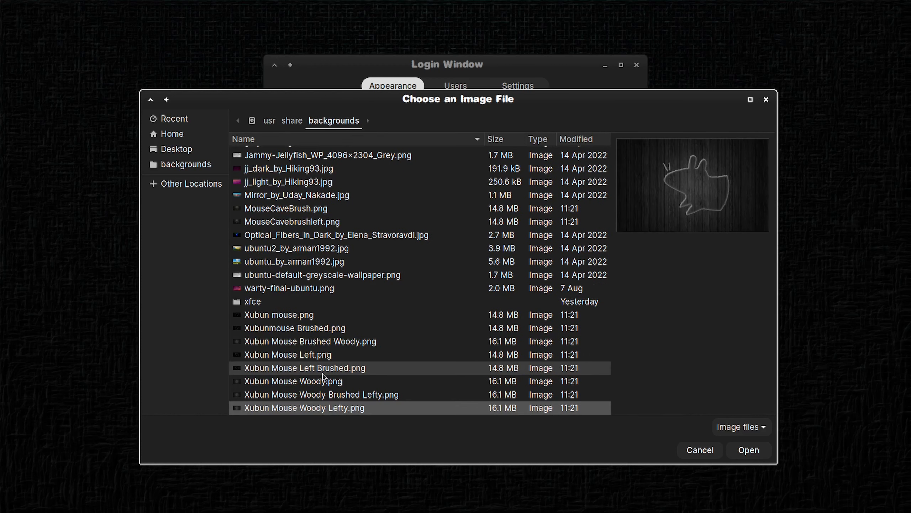
left_click(322, 372)
left_click(318, 357)
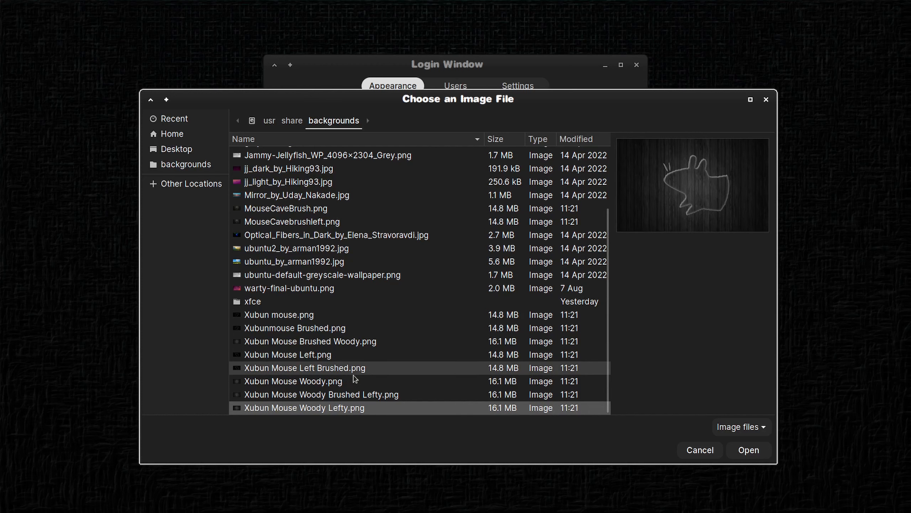
scroll(397, 379, "up", 5)
left_click(312, 287)
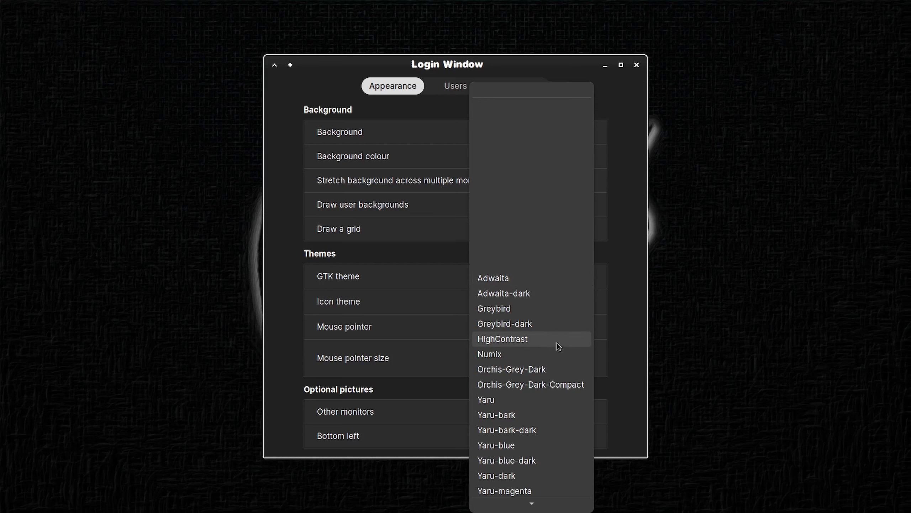
Set the login window's GTK theme to Orchis-Grey-Dark and its icon theme to Sardi-Ghost-Flexible.
left_click(547, 369)
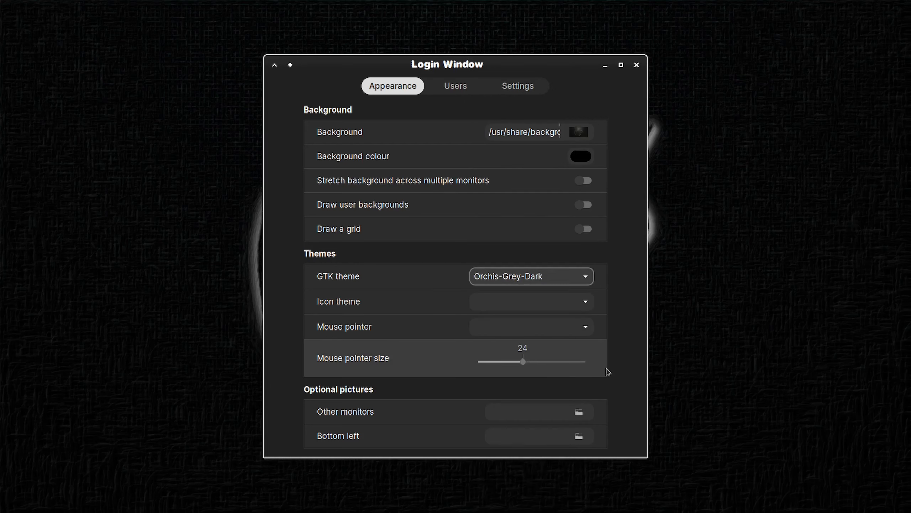
left_click(585, 304)
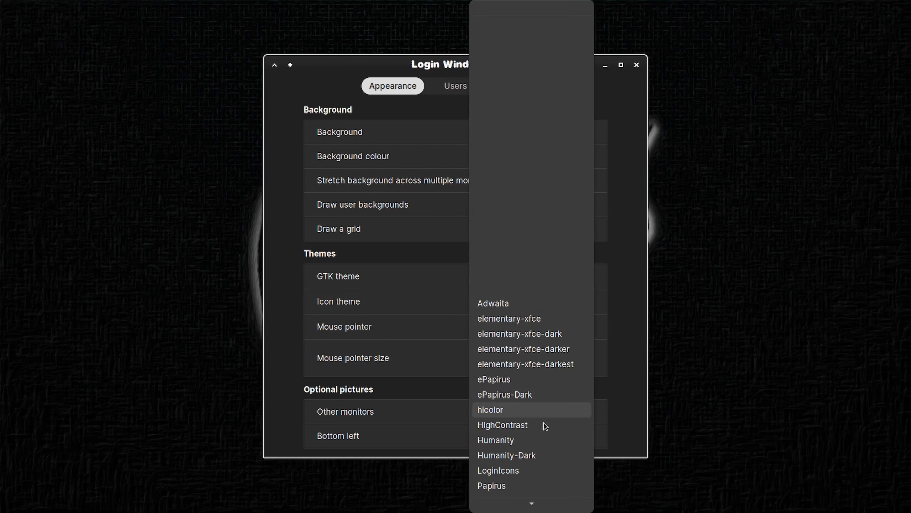
scroll(540, 455, "down", 2)
left_click(538, 460)
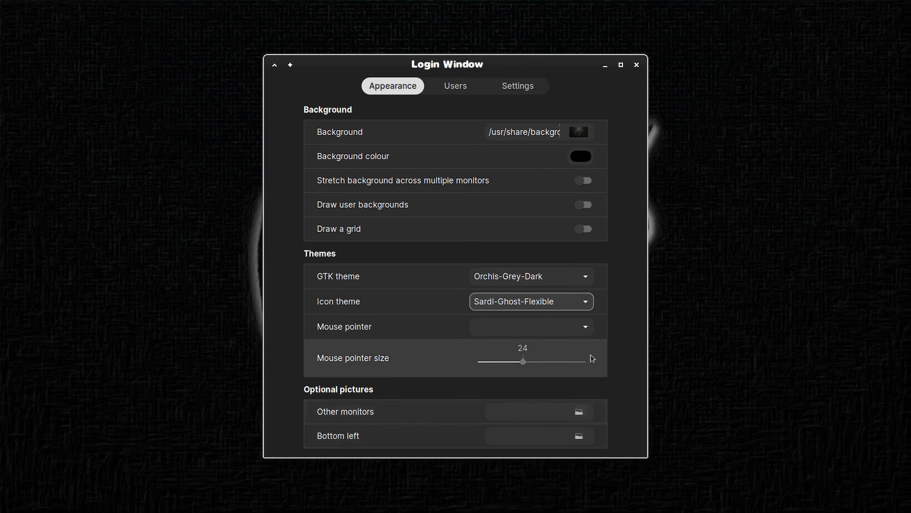
Set the login window's mouse pointer to DMZ-Black with a pointer size of 41.
left_click(585, 326)
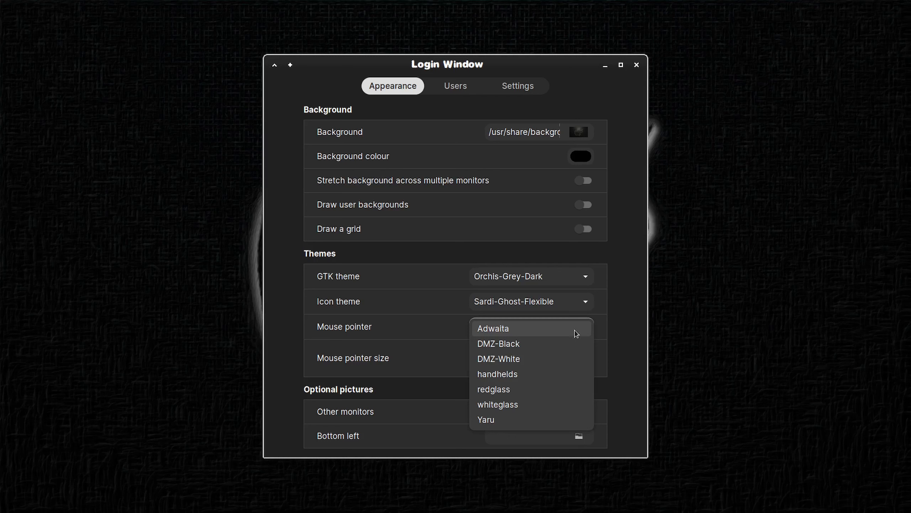
left_click(550, 345)
left_click(566, 365)
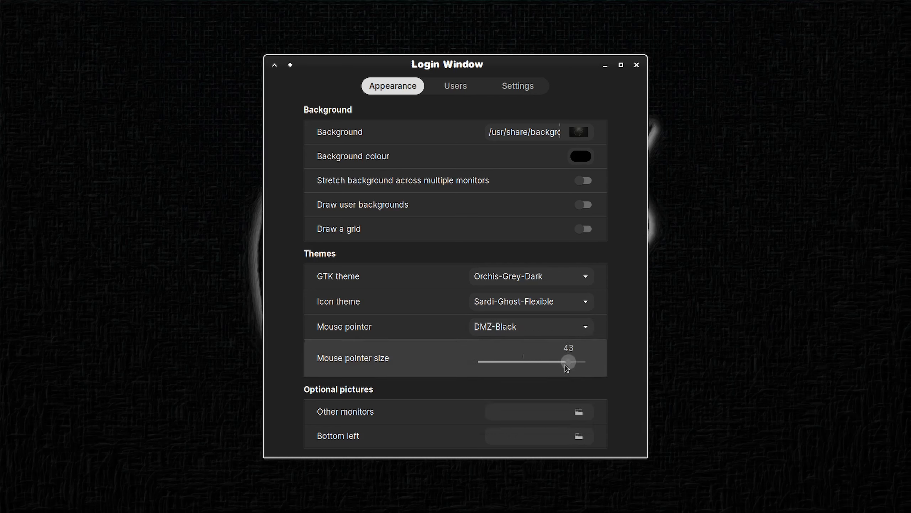
left_click_drag(566, 366, 563, 364)
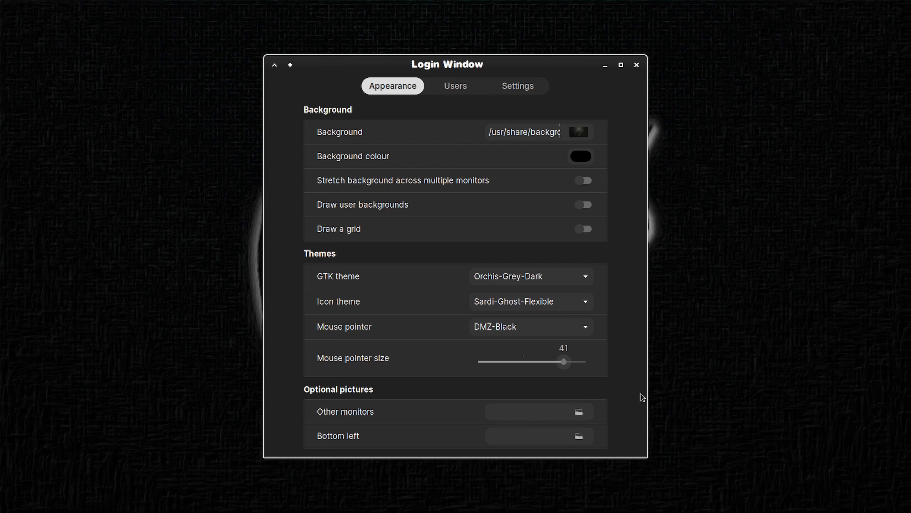
Review the login window's user, display and panel indicator options, and close its settings.
left_click(453, 89)
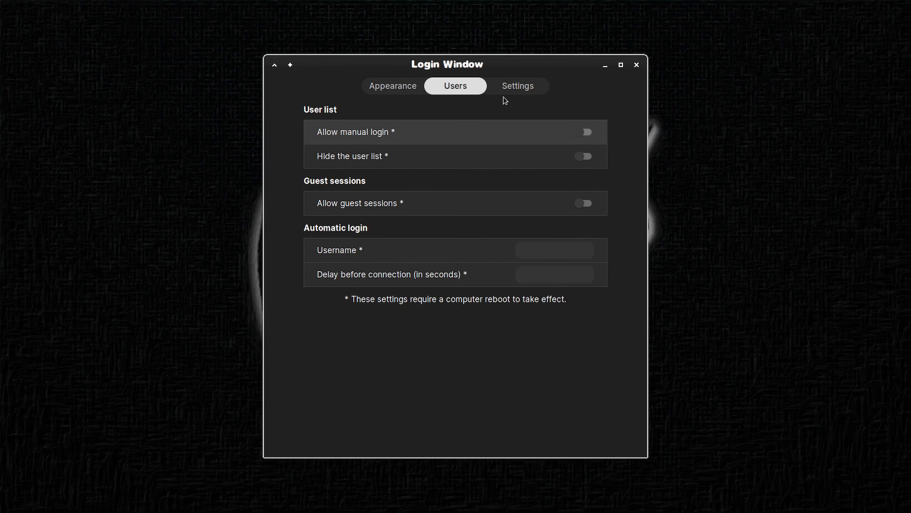
left_click(509, 90)
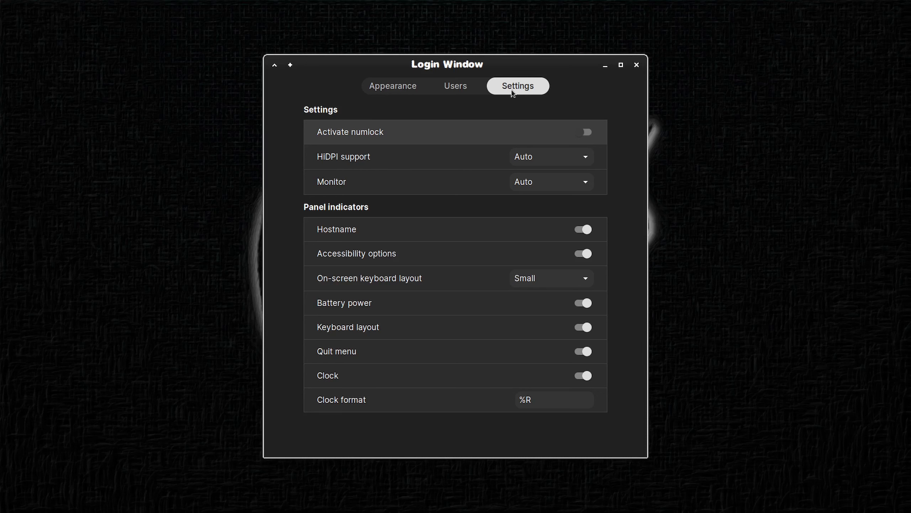
left_click(411, 90)
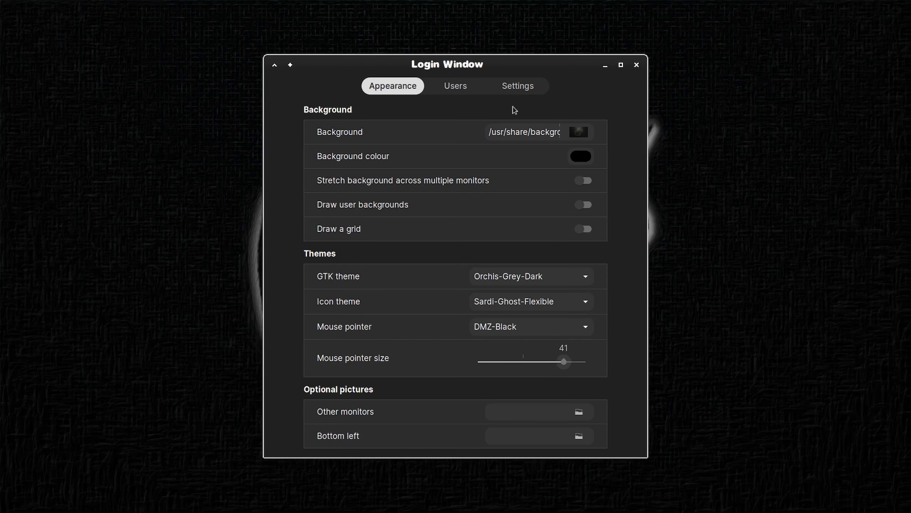
left_click(640, 65)
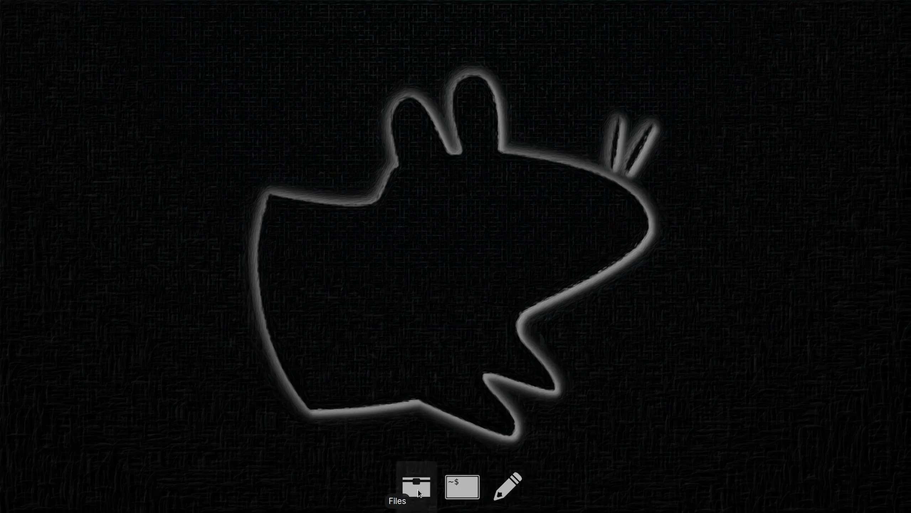
In the Mouse and Touchpad settings, set the cursor size to 41 and the cursor theme to DMZ (Black).
left_click(22, 477)
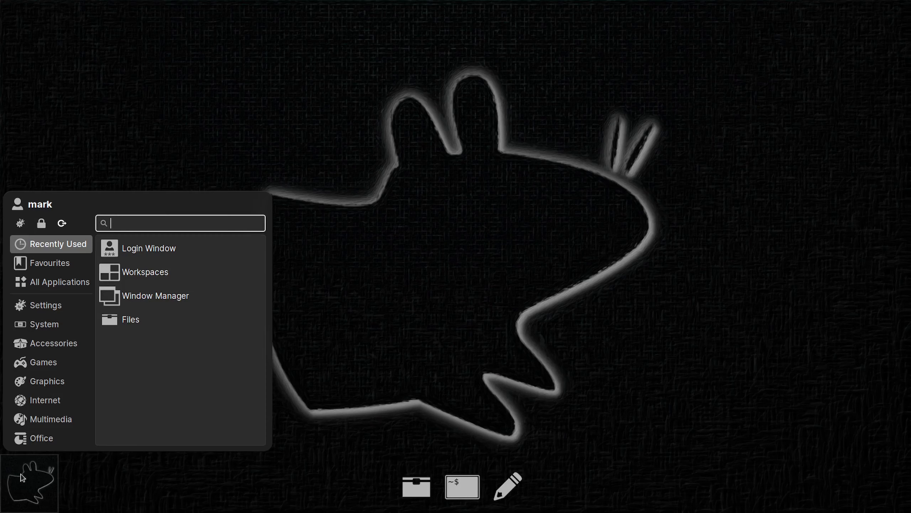
mouse_move(65, 305)
scroll(153, 348, "down", 8)
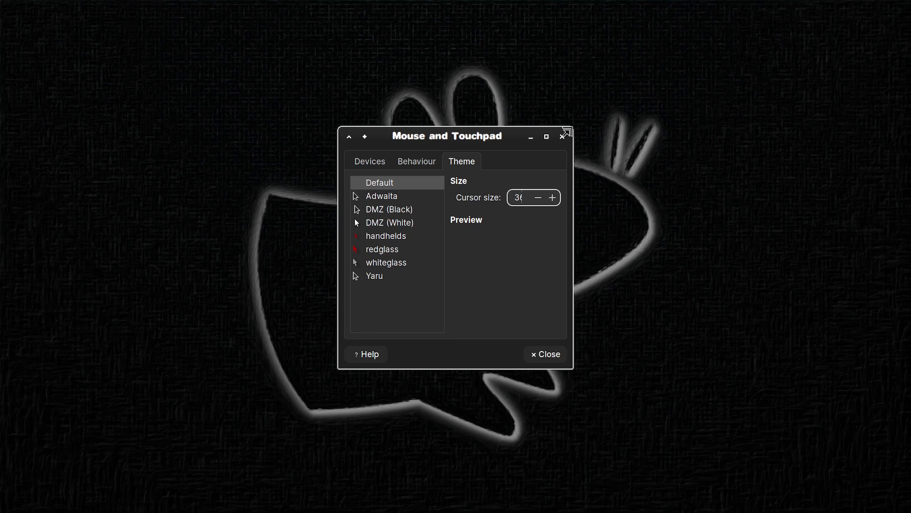
left_click_drag(566, 127, 693, 122)
left_click(671, 190)
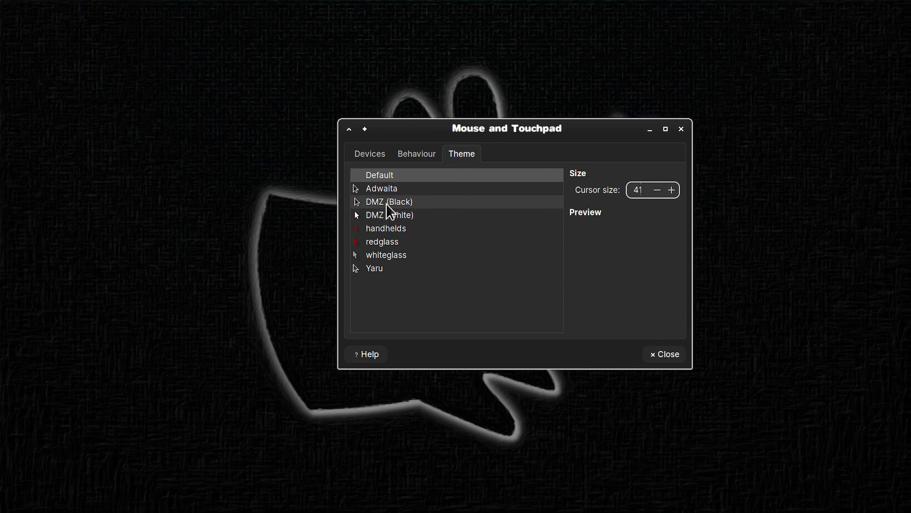
left_click(412, 202)
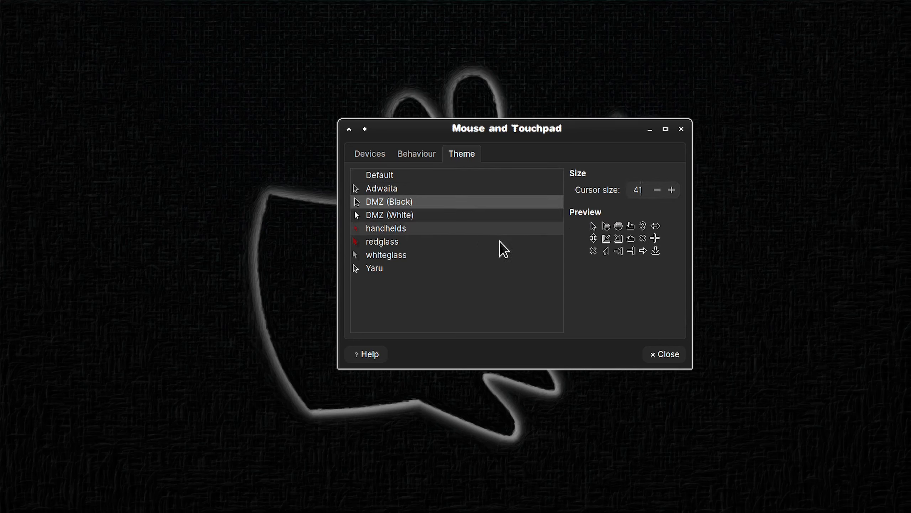
left_click(673, 356)
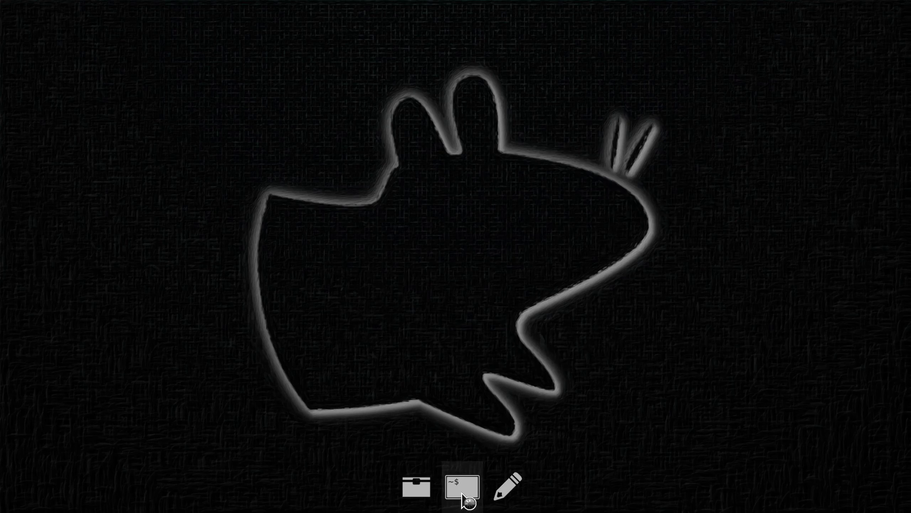
Open a terminal and try to remove the package with "r yaru-gtk-theme", entering the sudo password.
left_click(463, 488)
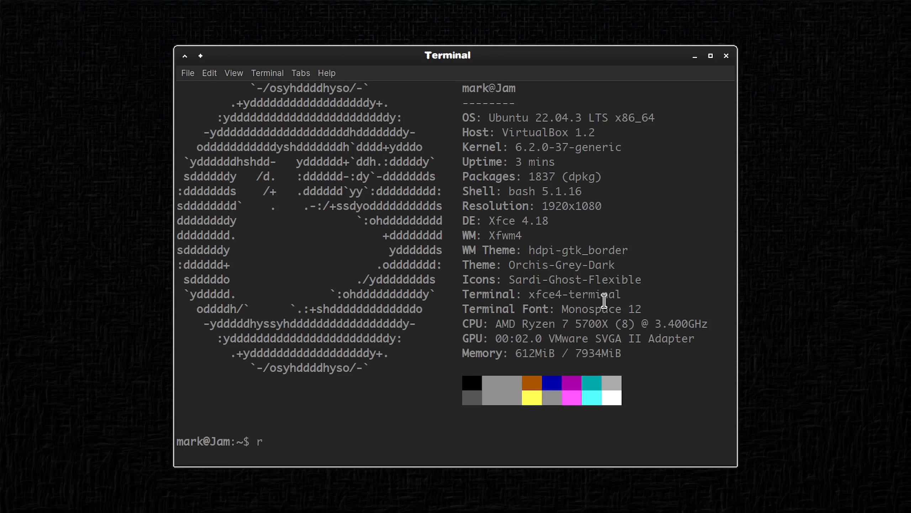
type("yaru-gtk-theme")
key("Return")
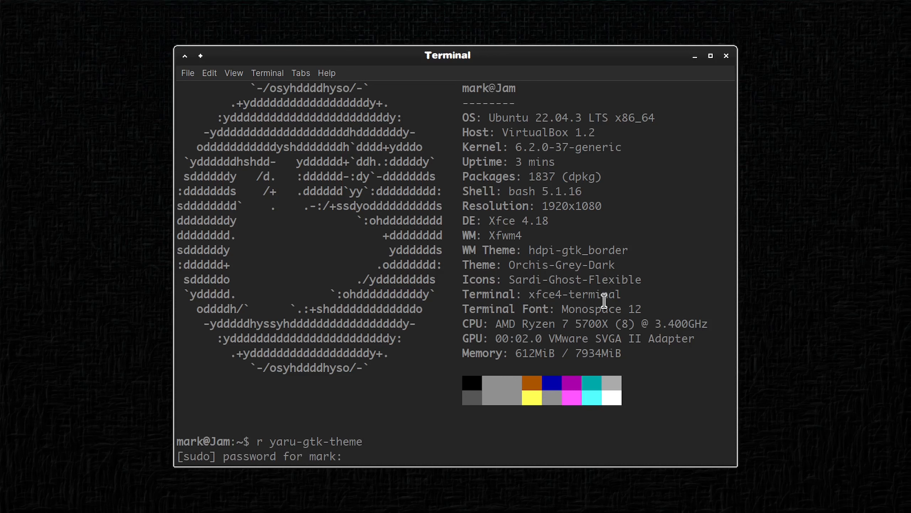
key("Return")
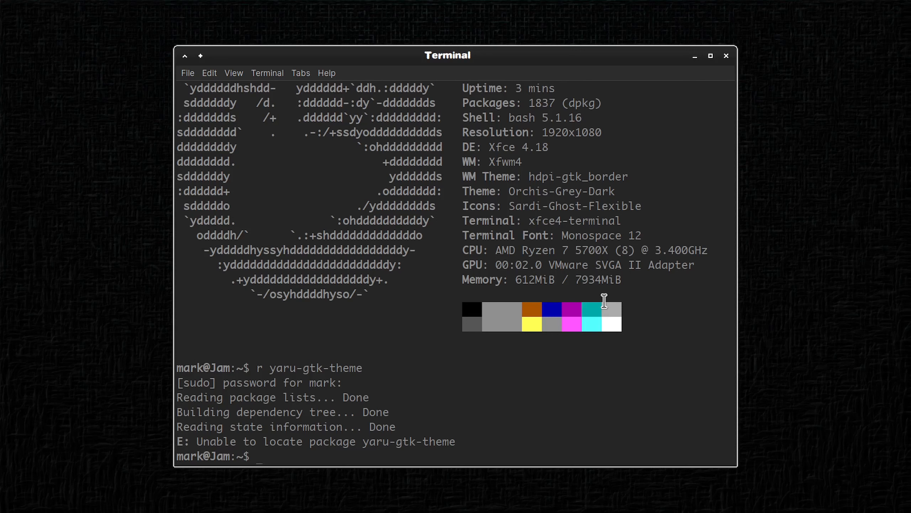
Correct the package name, remove yaru-theme-gtk with the r command and confirm the removal.
key("Up")
key("BackSpace")
key("BackSpace")
key("BackSpace")
key("BackSpace")
key("BackSpace")
key("BackSpace")
key("BackSpace")
key("BackSpace")
key("BackSpace")
type("th")
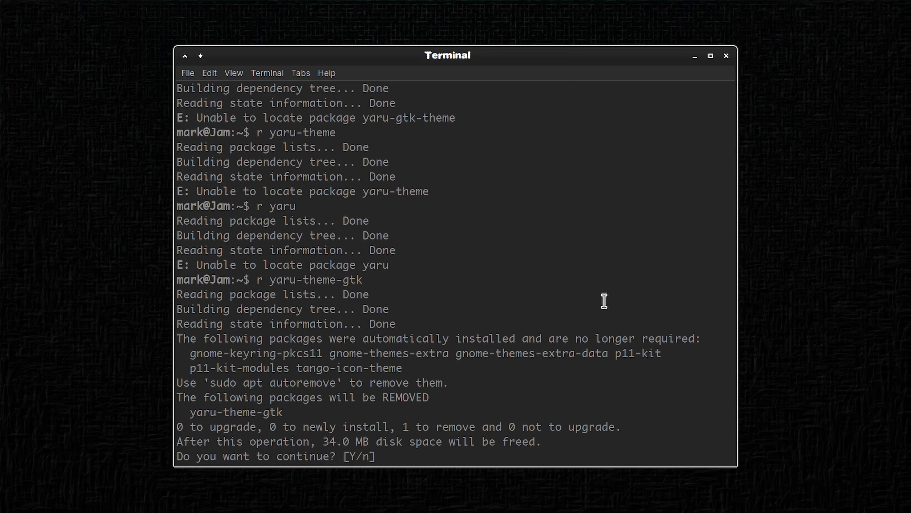
type("y")
key("Return")
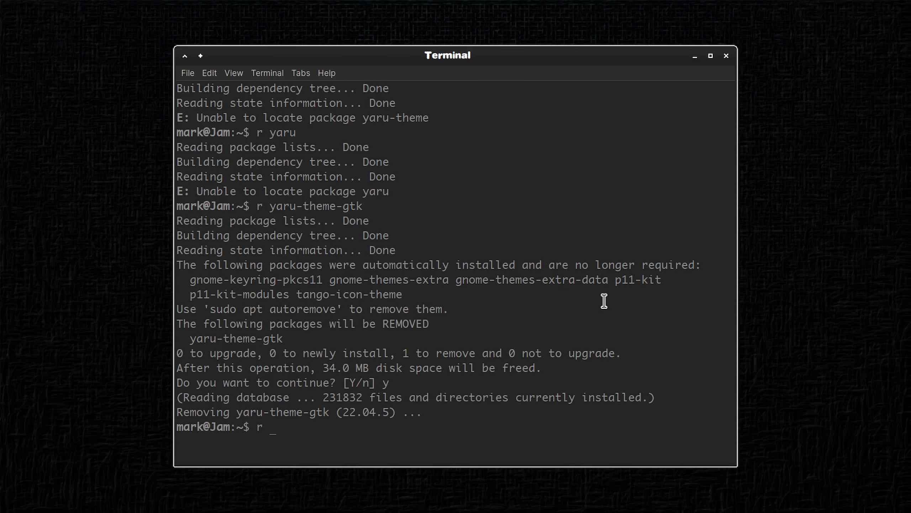
Remove the icon package with "r yaru-theme-icon" and confirm the removal.
type("r yaru-theme-icon")
key("Return")
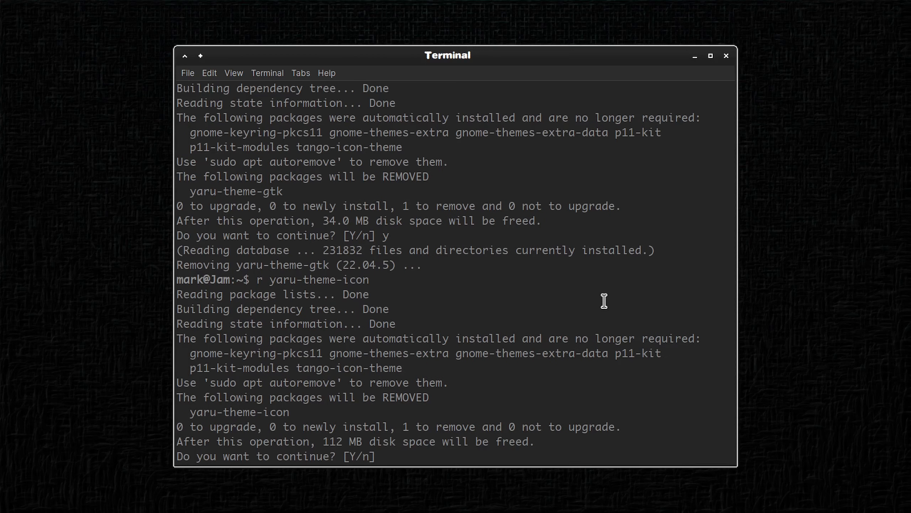
type("y")
key("Return")
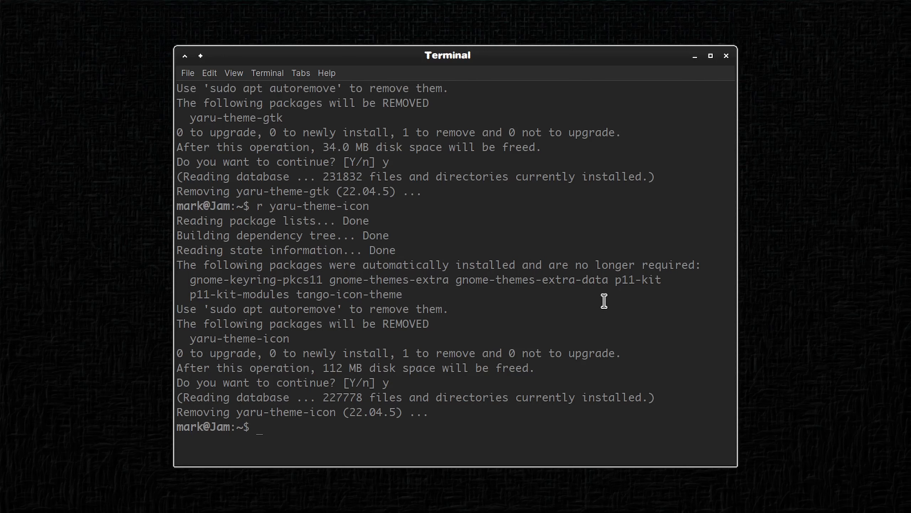
Autoremove the packages that are no longer required with the ar command and confirm.
type("ar")
key("Return")
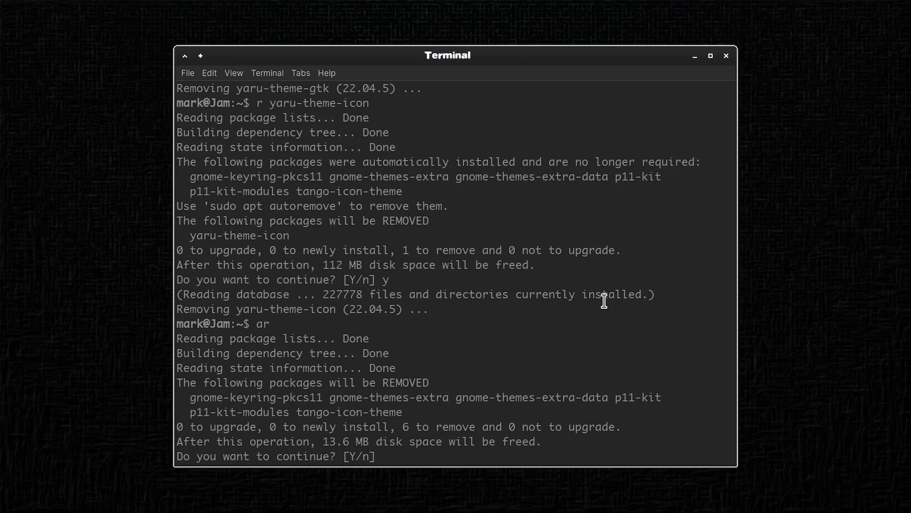
type("y")
key("Return")
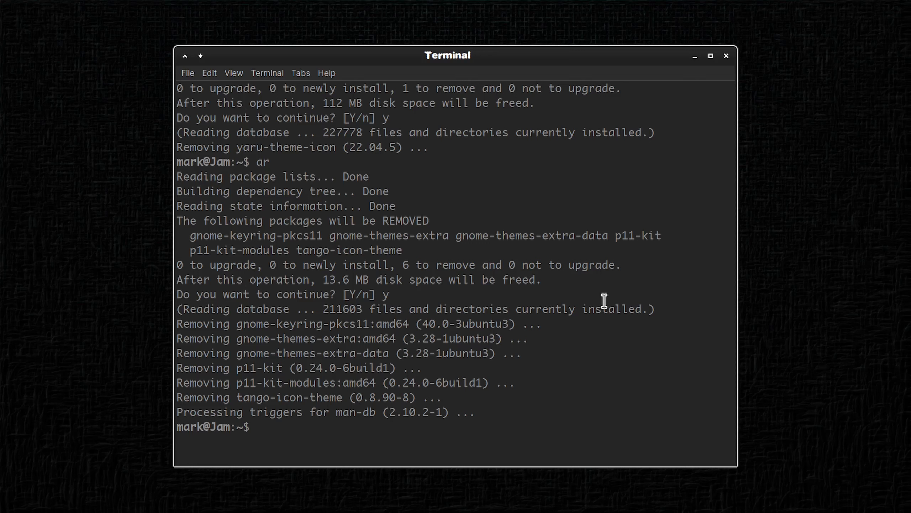
Open the home folder in the file manager, hide its hidden files, and close the file manager and terminal windows.
left_click(418, 488)
right_click(466, 197)
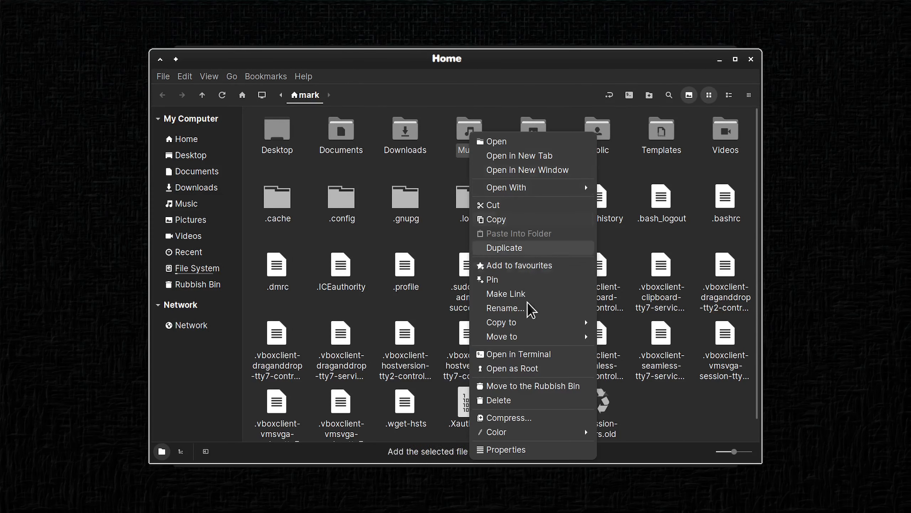
left_click(657, 88)
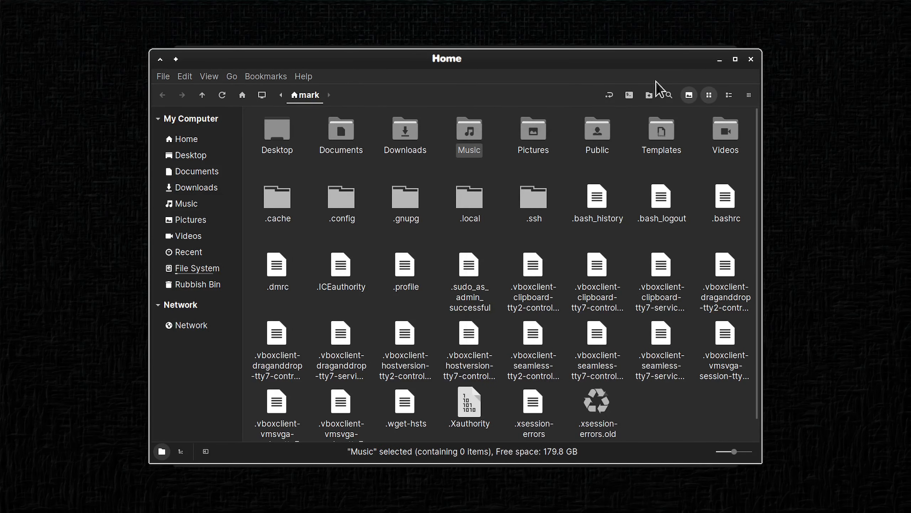
key("ctrl+h")
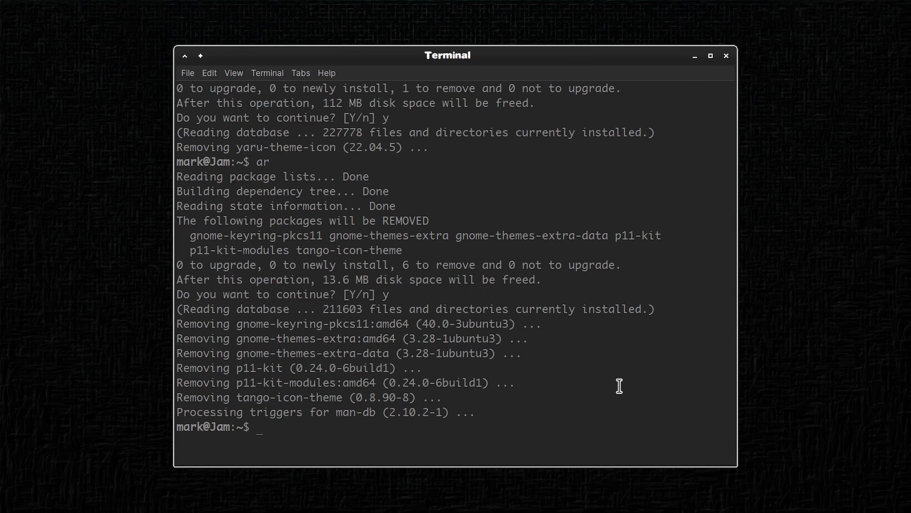
left_click(727, 56)
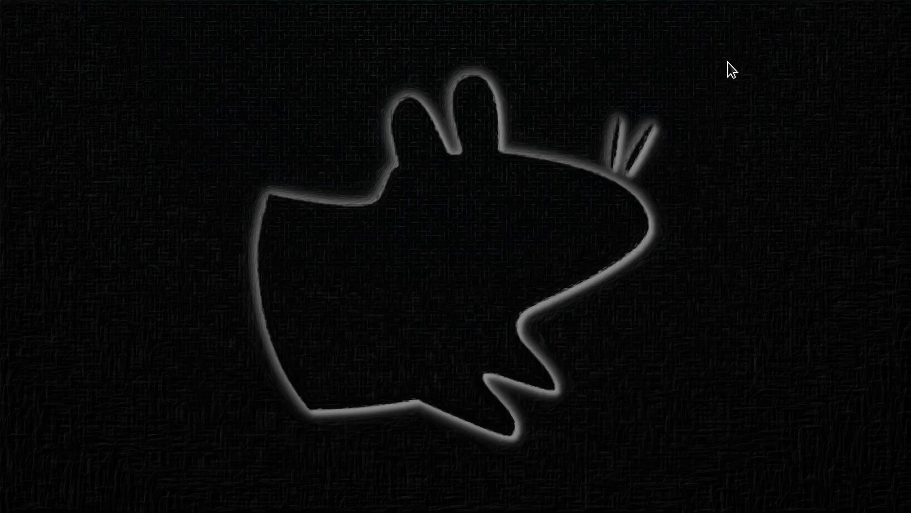
Clear the recently used applications list in the application menu and close the menu.
left_click(30, 482)
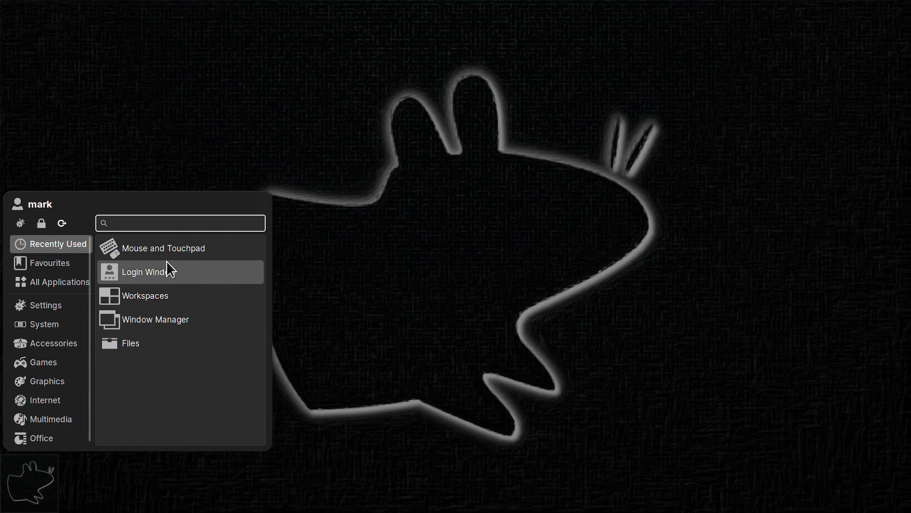
right_click(166, 252)
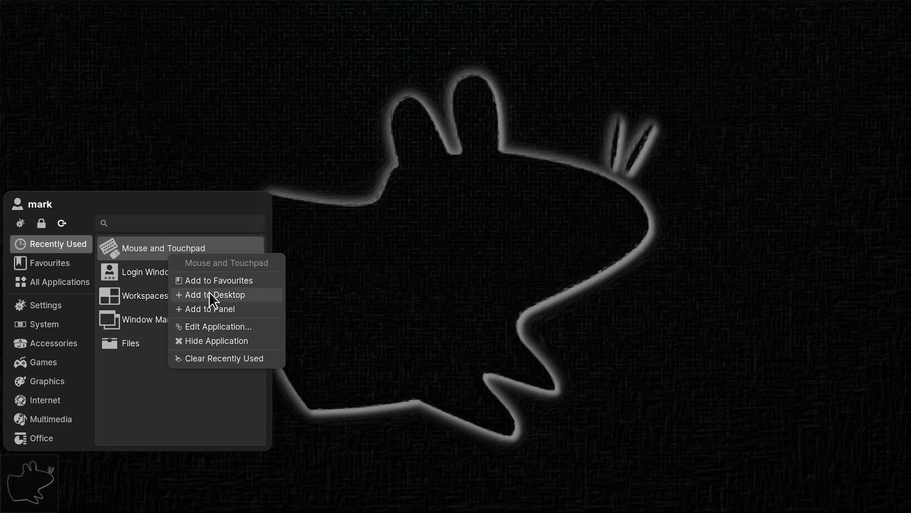
left_click(233, 358)
left_click(321, 384)
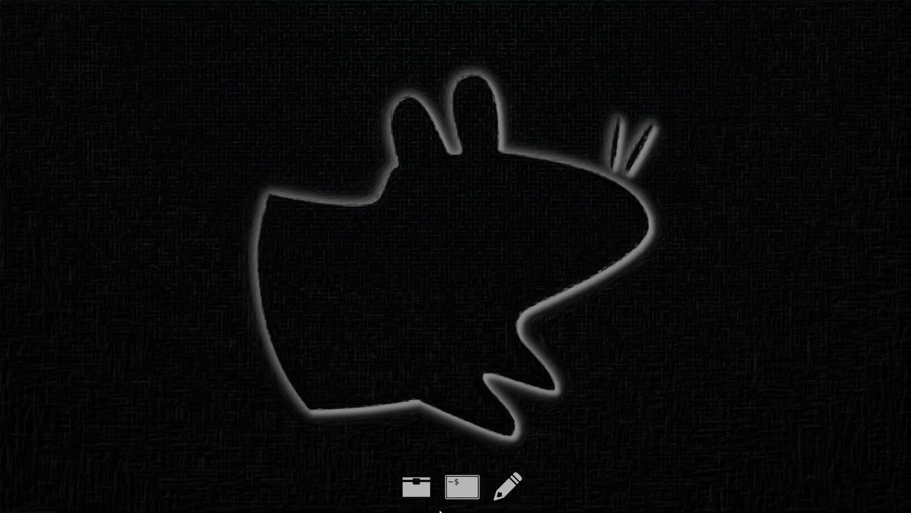
left_click(29, 500)
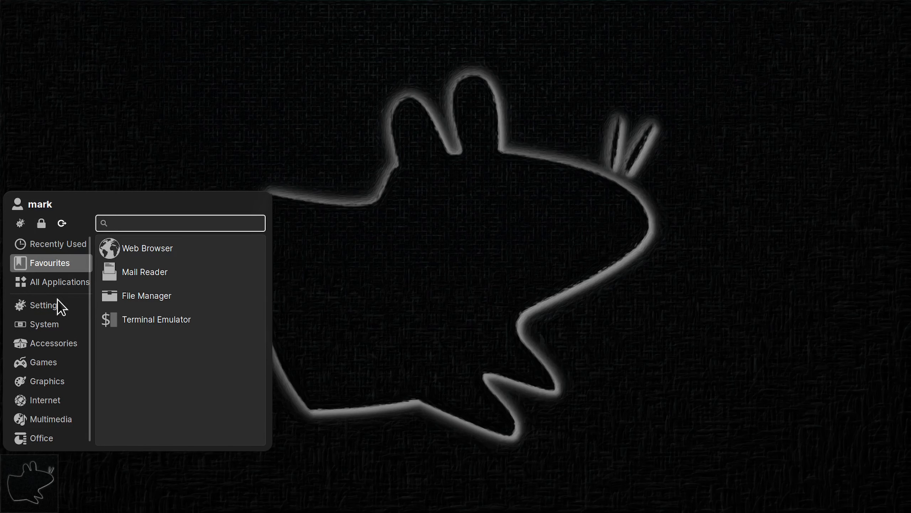
mouse_move(55, 302)
left_click(372, 454)
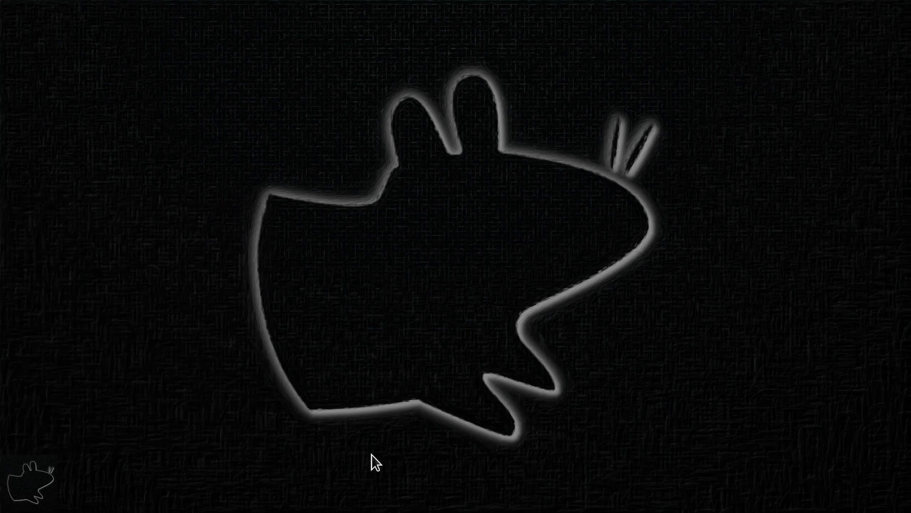
mouse_move(473, 511)
left_click(465, 495)
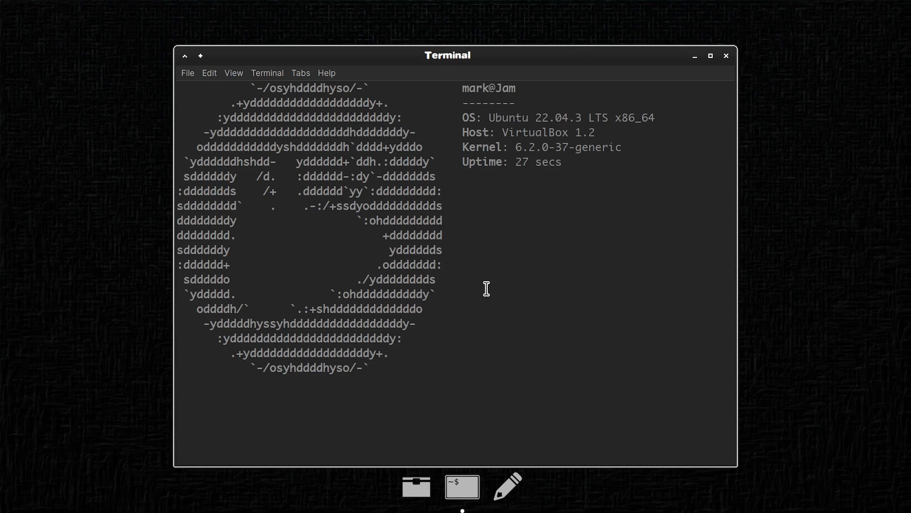
left_click(726, 55)
Move the archive Systemback_Install_Pack_v1.8.402.tar.xz from the Systemback folder in Documents to the Downloads folder.
left_click(420, 492)
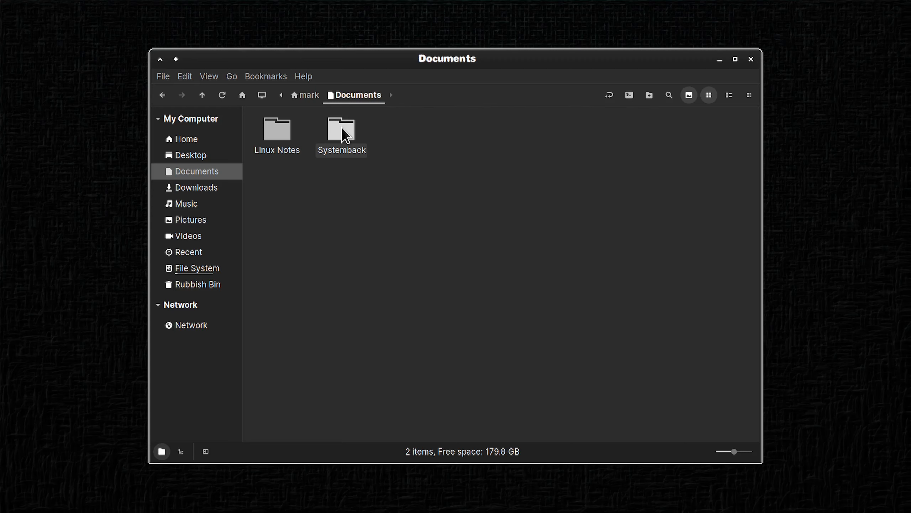
double_click(342, 131)
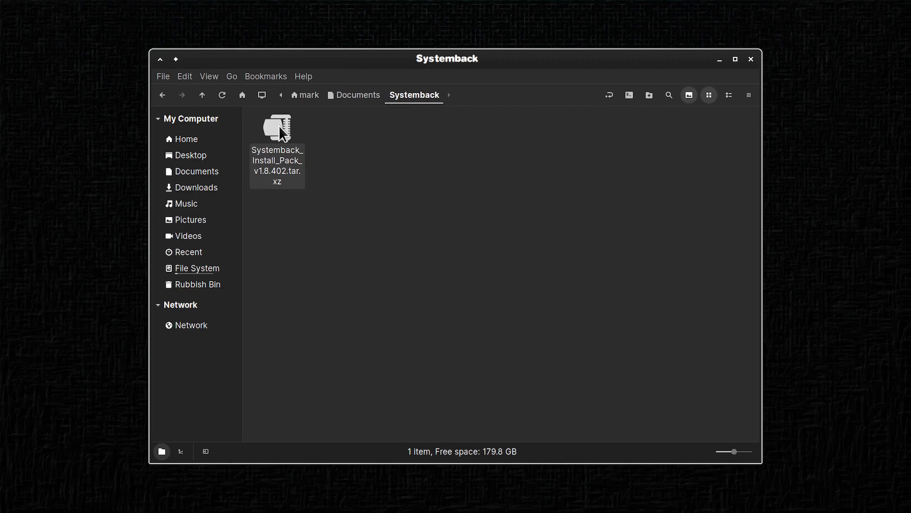
mouse_move(279, 125)
left_mouse_down()
mouse_move(290, 157)
mouse_move(228, 194)
mouse_move(280, 129)
left_mouse_up()
right_click(280, 129)
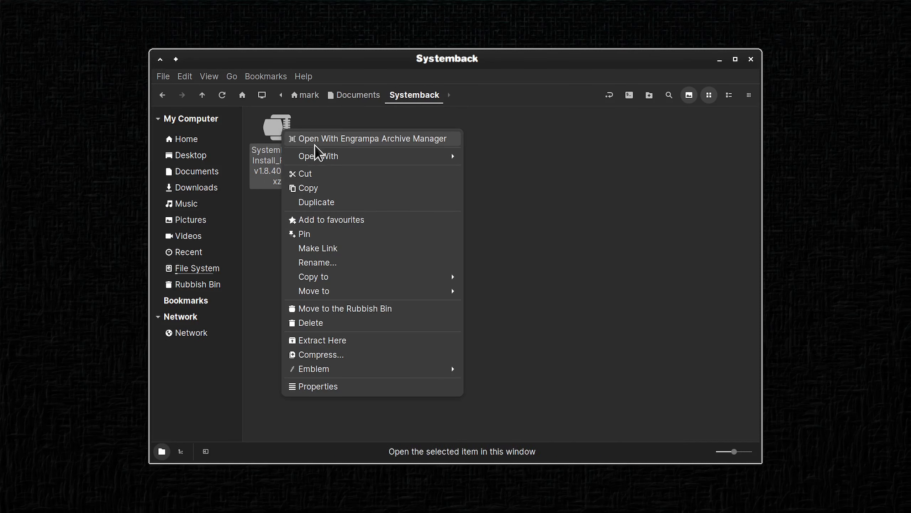
left_click(305, 173)
left_click(233, 188)
key("ctrl+v")
Delete the Systemback folder from Documents.
left_click(196, 172)
right_click(346, 126)
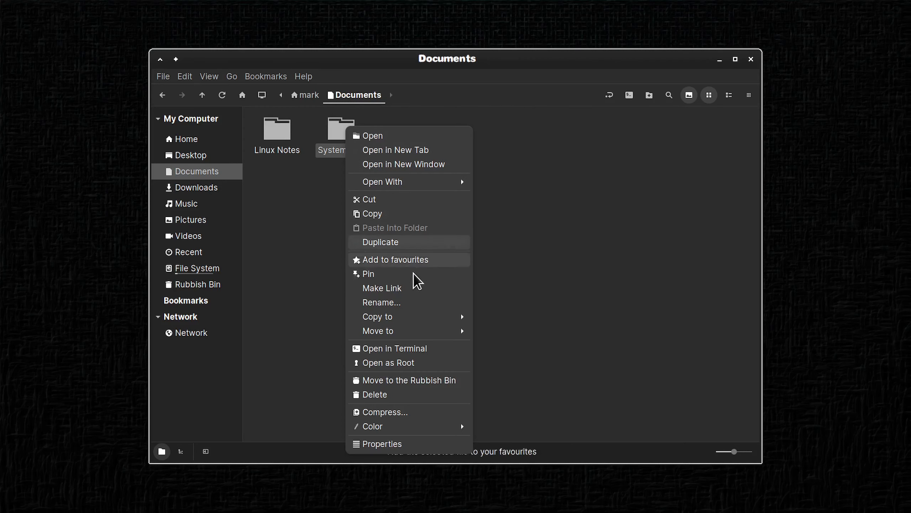
left_click(416, 395)
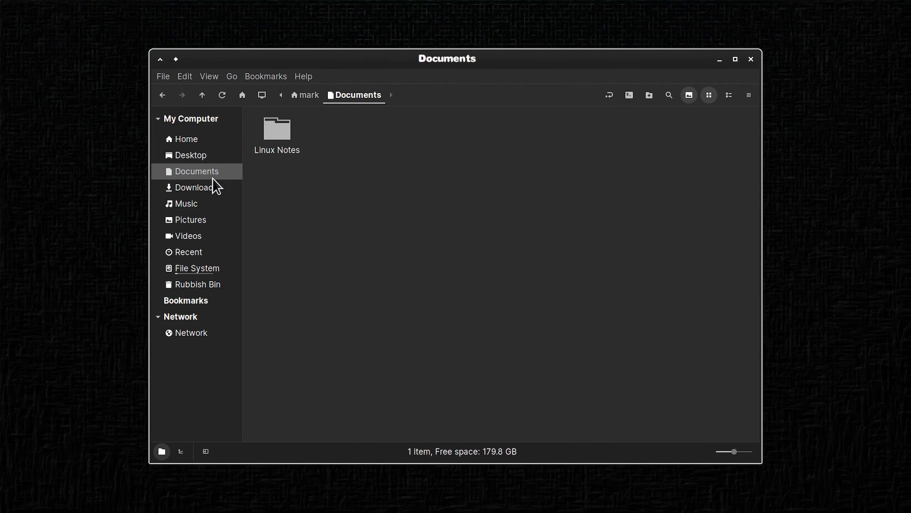
Extract the Systemback_Install_Pack_v1.8.402.tar.xz archive in Downloads and permanently delete the archive file.
left_click(212, 183)
right_click(274, 122)
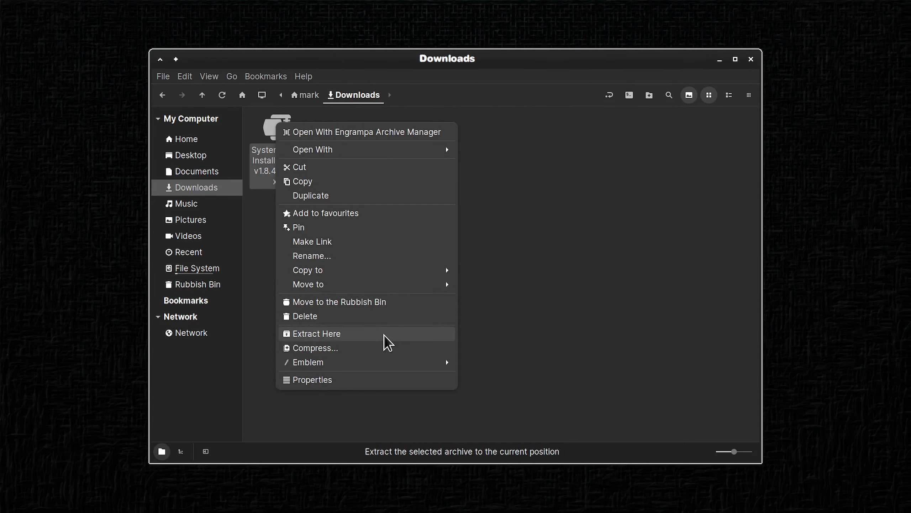
left_click(383, 335)
right_click(339, 124)
left_click(431, 319)
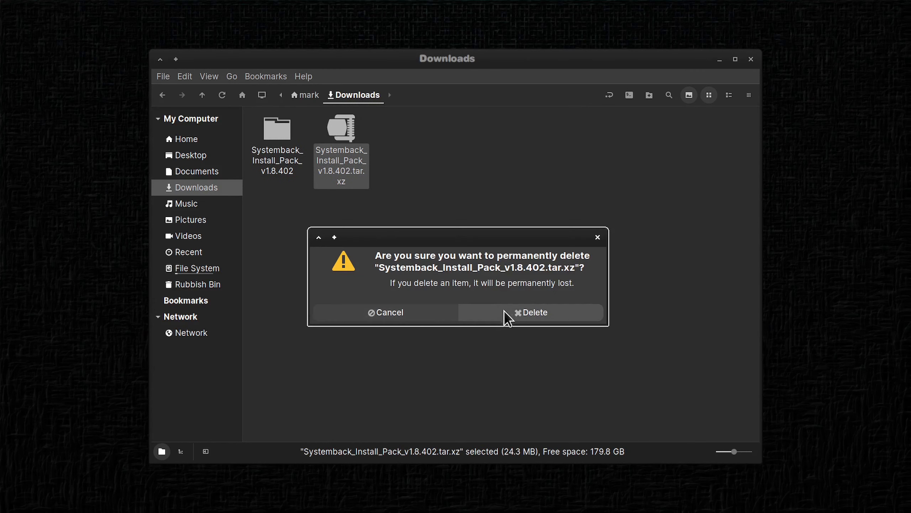
left_click(504, 312)
Open a terminal in the extracted Systemback_Install_Pack_v1.8.402 folder and list its contents with ls.
double_click(291, 138)
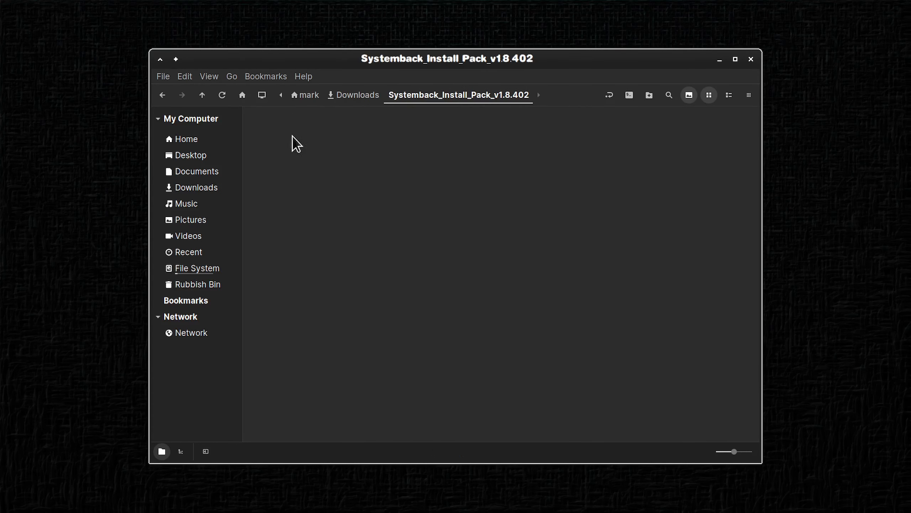
right_click(431, 222)
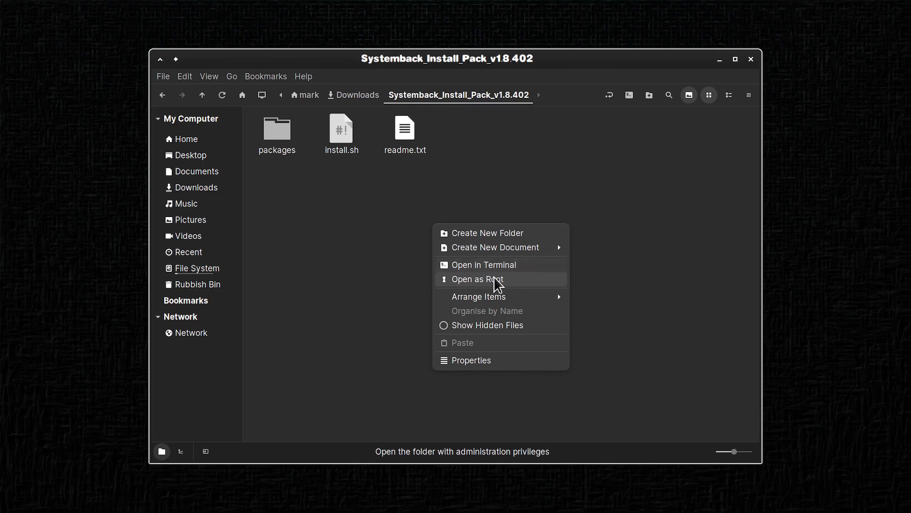
left_click(506, 265)
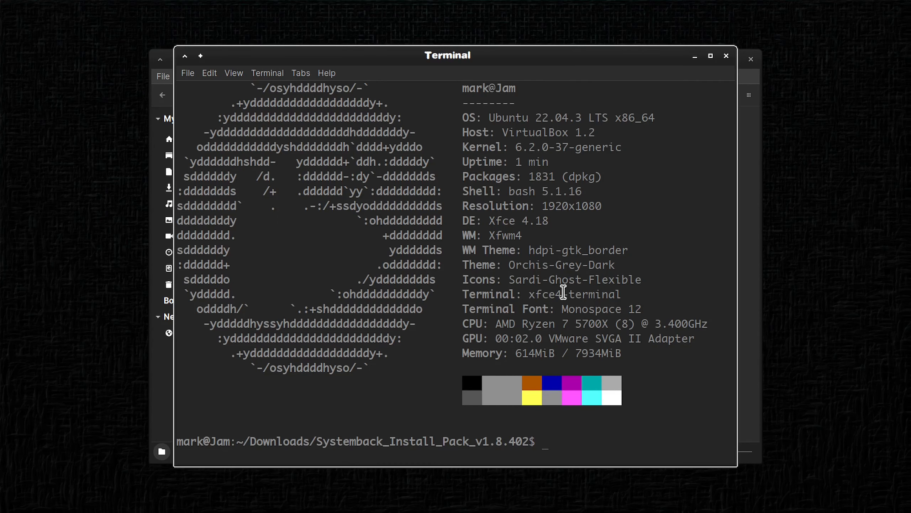
type("ls")
key("Return")
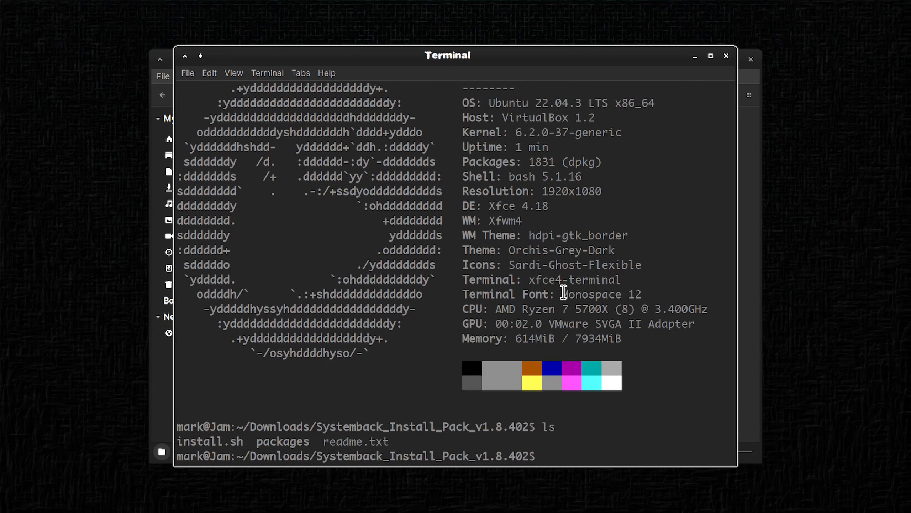
Install Systemback with "sudo ./install.sh", selecting release 4, Ubuntu 16.04.X LTS (Xenial Xerus).
type("sudo ./install.sh")
key("Return")
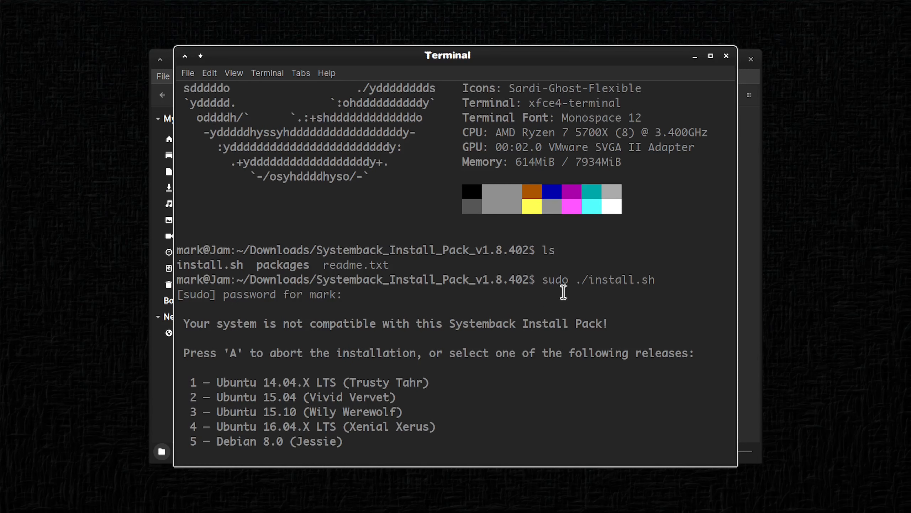
key("4")
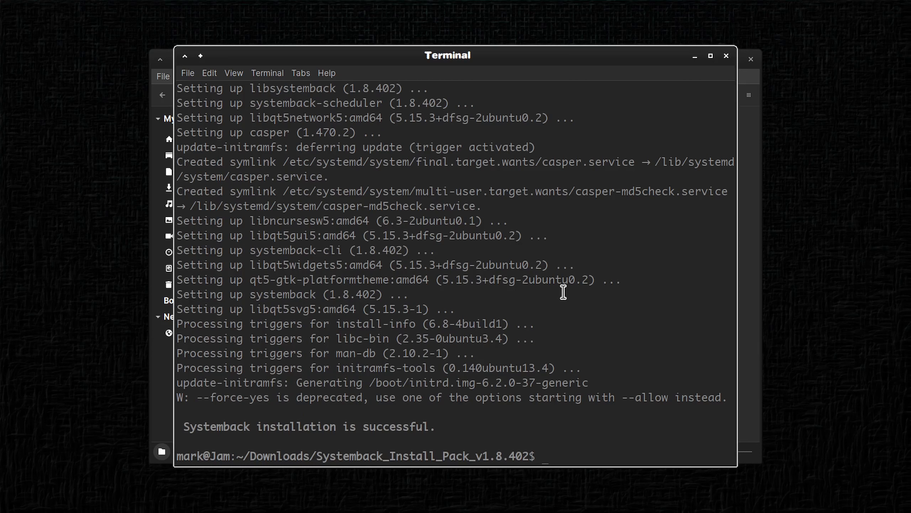
Return to the home directory, install the live-boot package with "g live-boot" and confirm the installation.
type("cd")
key("Return")
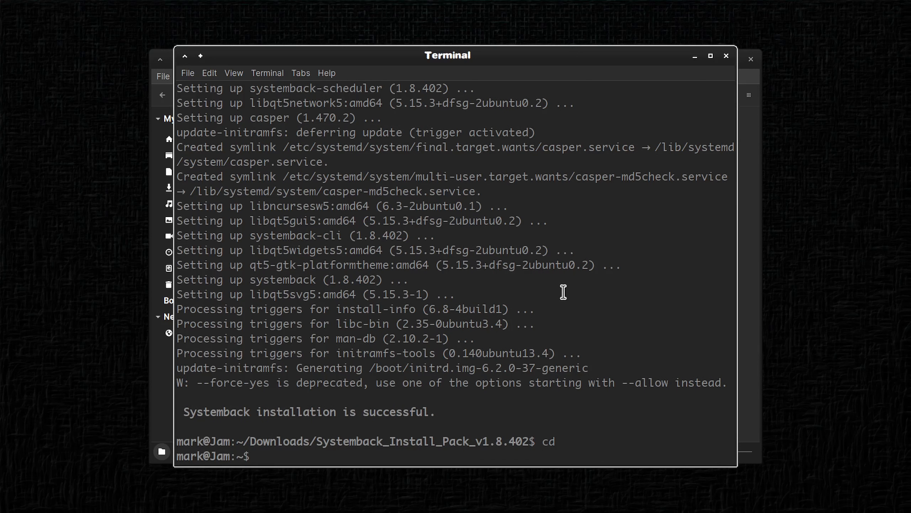
type("sudo")
key("BackSpace")
key("BackSpace")
key("BackSpace")
key("BackSpace")
type("g live-boot")
key("Return")
type("y")
key("Return")
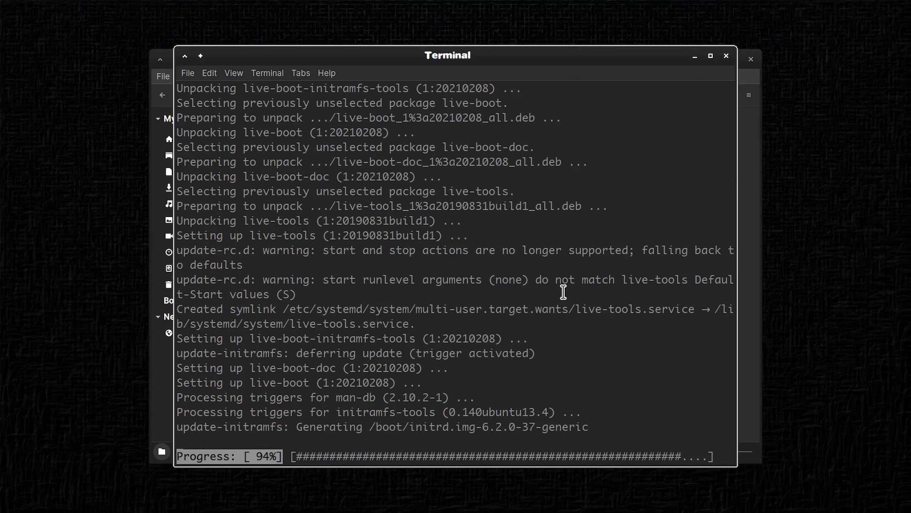
Remove the casper package with "r casper" and confirm the removal.
type("g")
key("BackSpace")
type("r")
type("casper")
key("Return")
type("y")
key("Return")
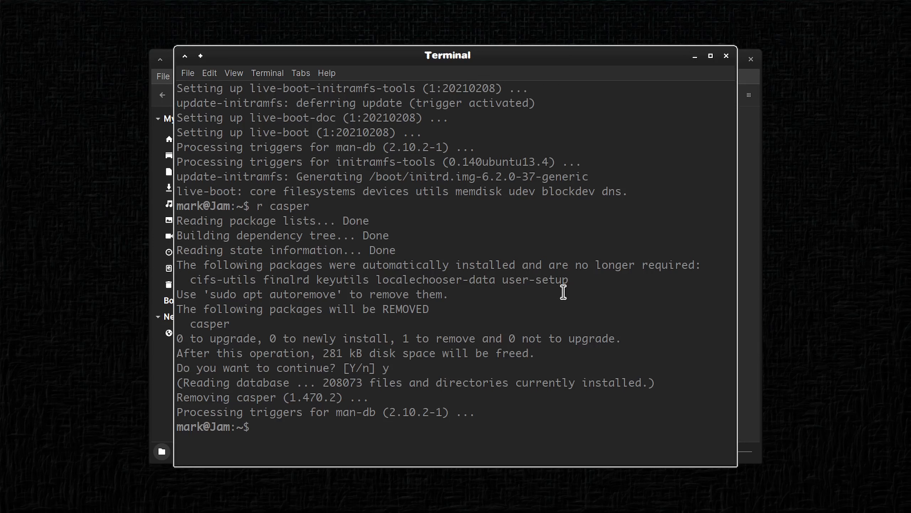
Close the terminal and permanently delete the Systemback_Install_Pack_v1.8.402 folder from Downloads.
left_click(726, 57)
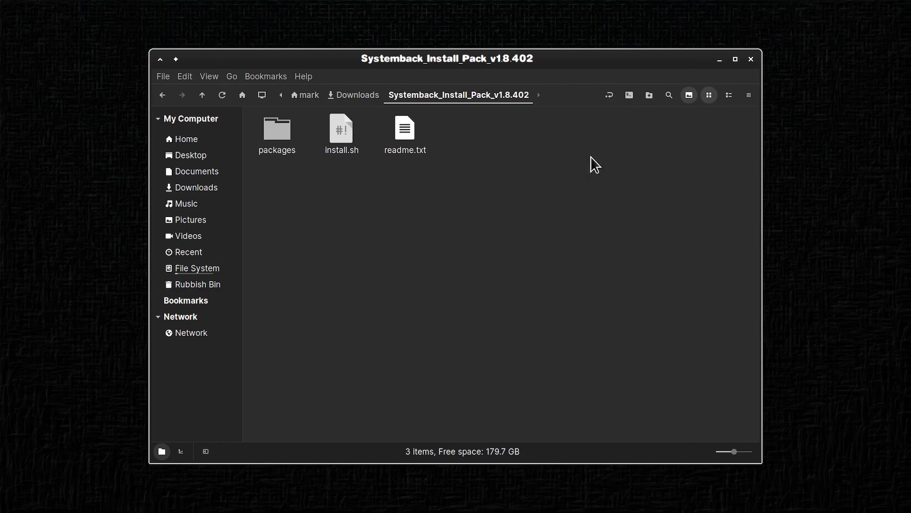
left_click(358, 97)
right_click(269, 128)
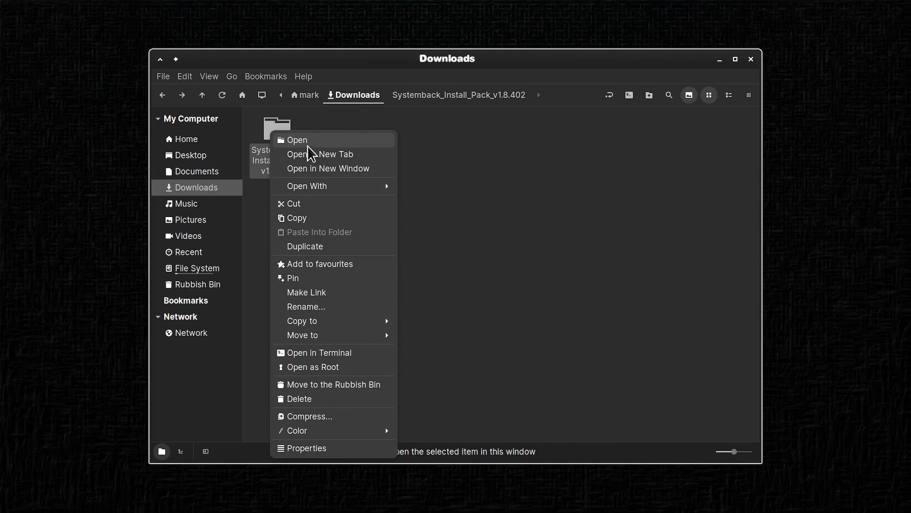
left_click(347, 399)
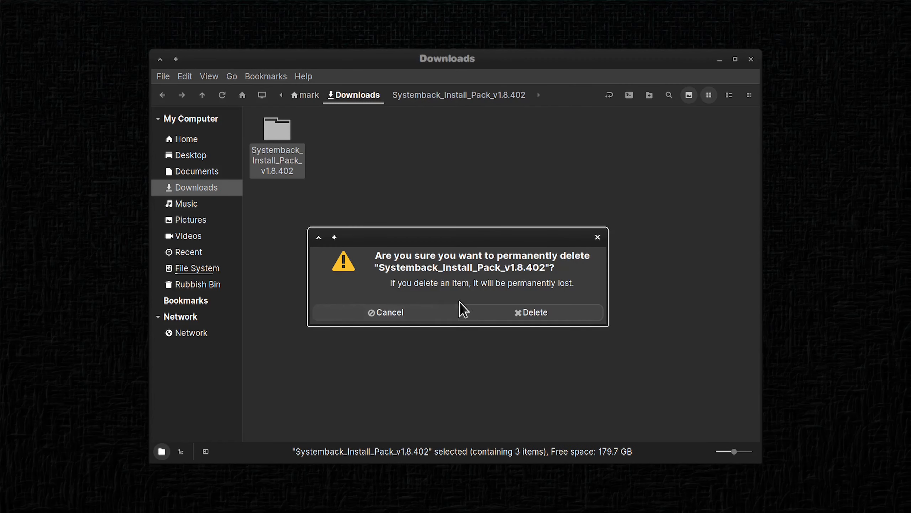
left_click(535, 312)
Check the contents of the Documents folder and close the file manager window.
left_click_drag(491, 59, 519, 54)
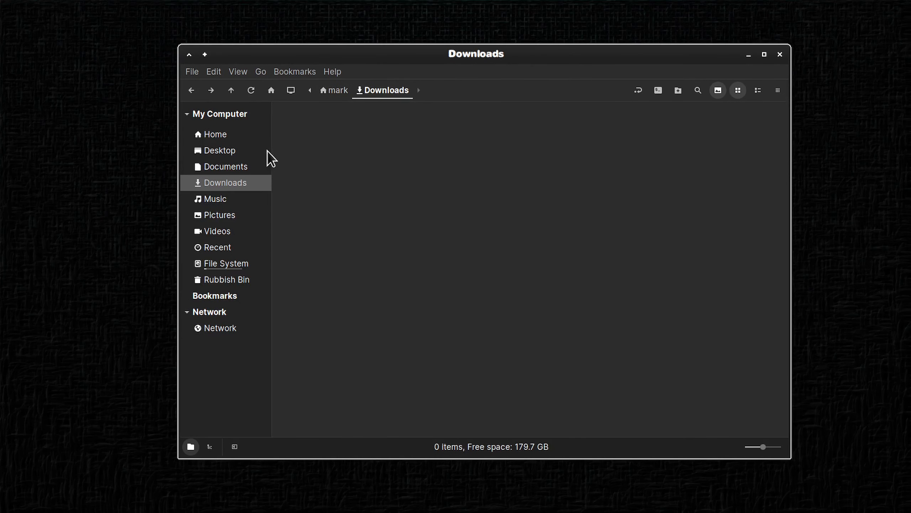
left_click(227, 166)
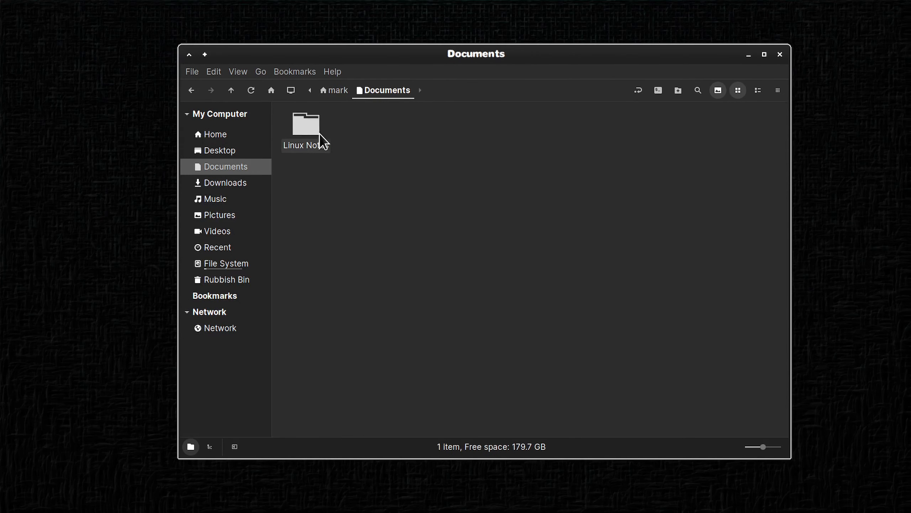
left_click(779, 55)
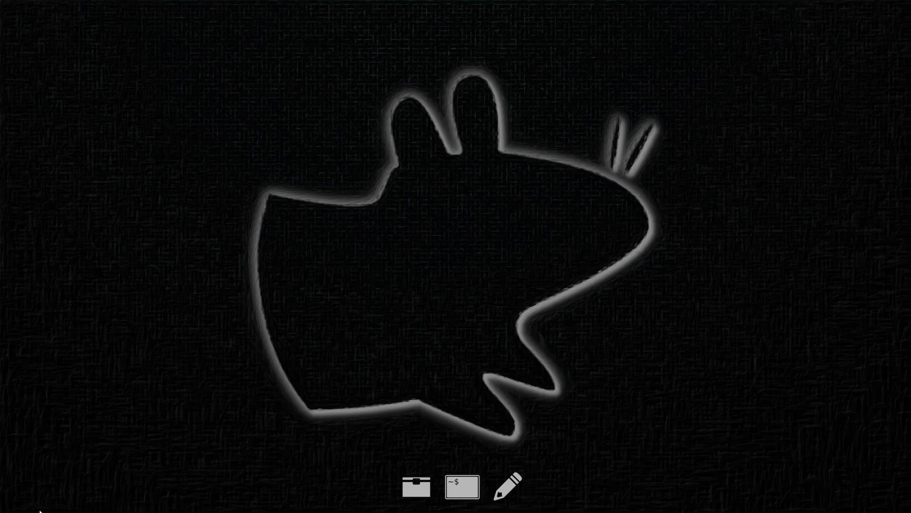
Set the Whisker Menu's width to 675 in its properties and reopen the menu to check its layout.
left_click(30, 500)
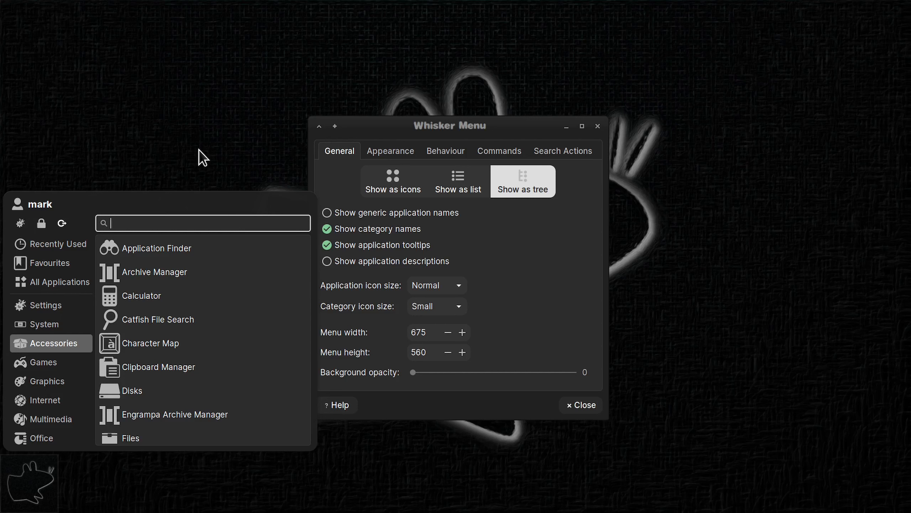
left_click(27, 496)
left_click(30, 496)
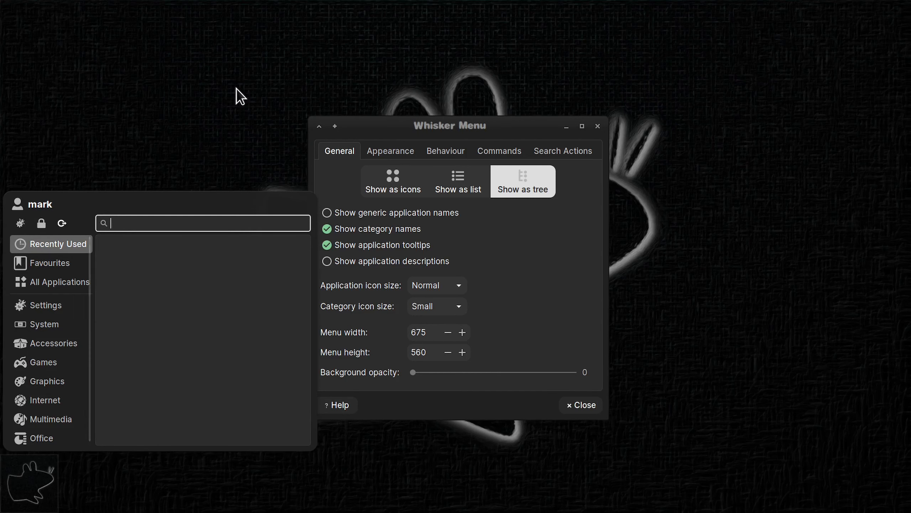
left_click(237, 88)
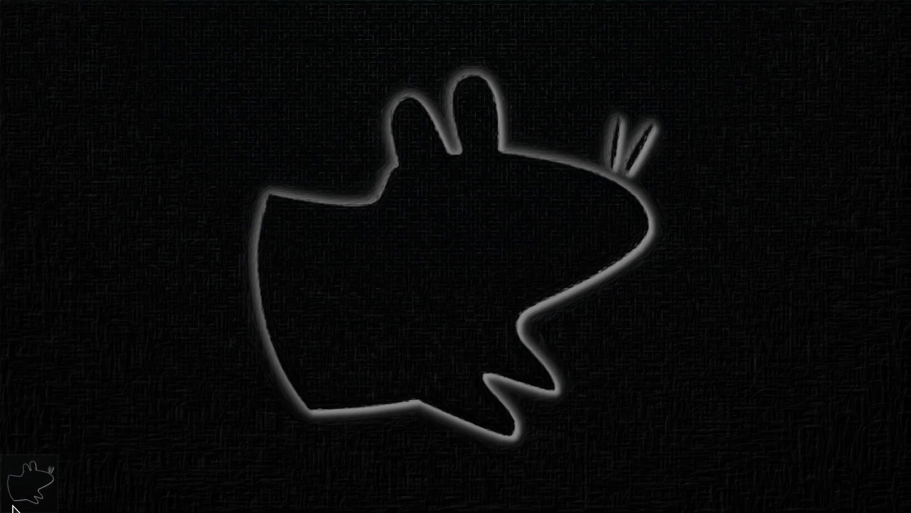
left_click(18, 504)
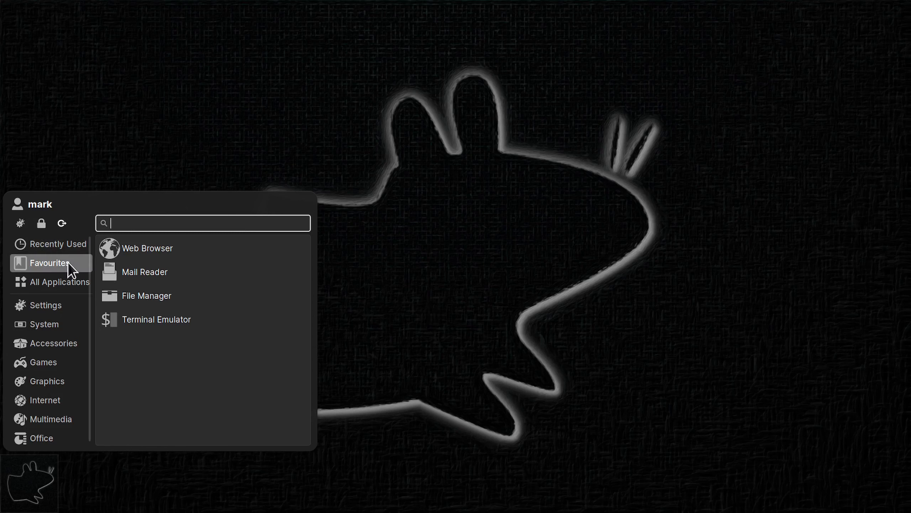
mouse_move(61, 333)
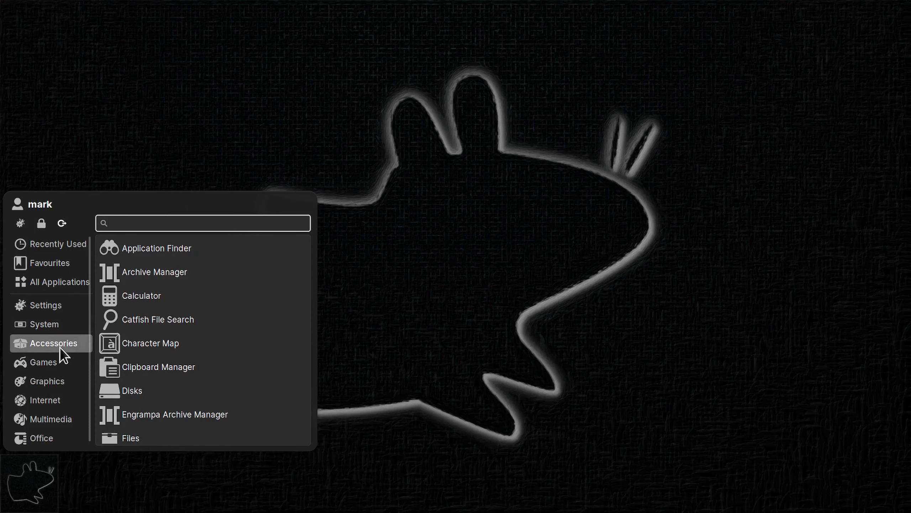
left_click(507, 327)
End the current session from the application menu and log back in with the account password.
left_click(26, 477)
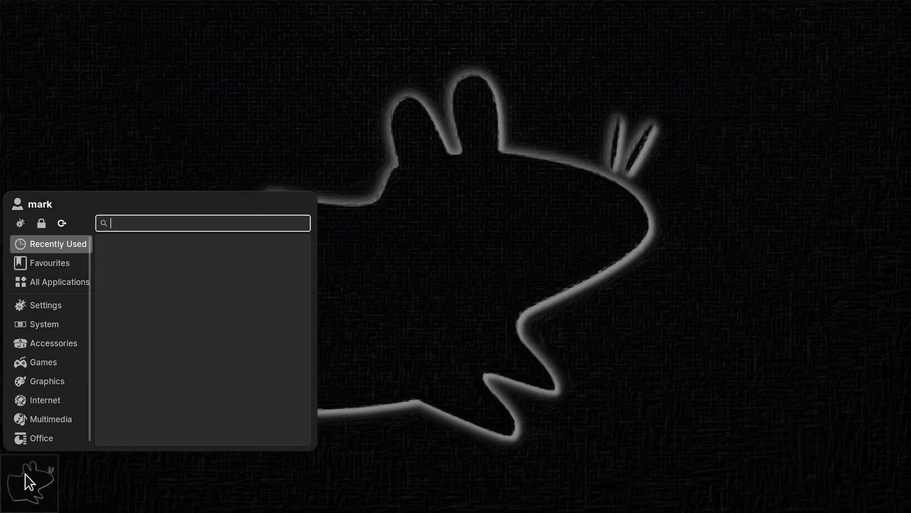
left_click(61, 224)
left_click(472, 218)
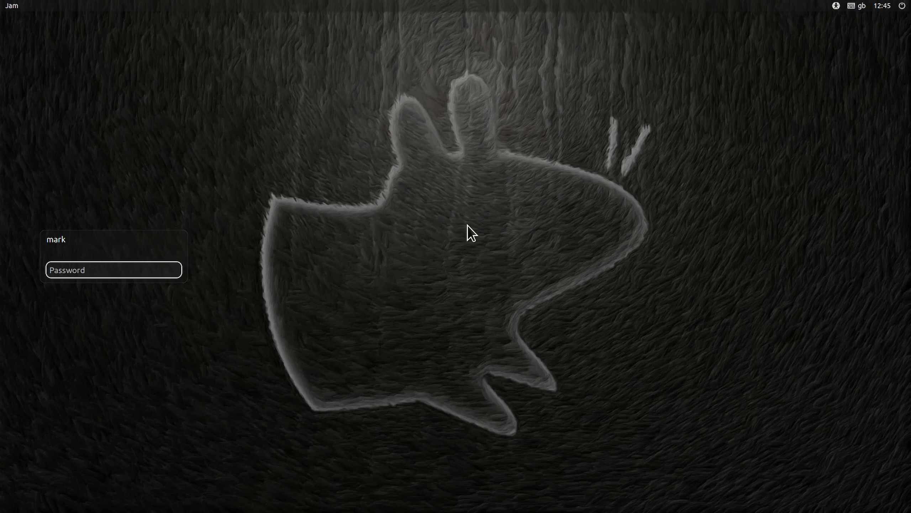
type("••••••••••••")
key("Return")
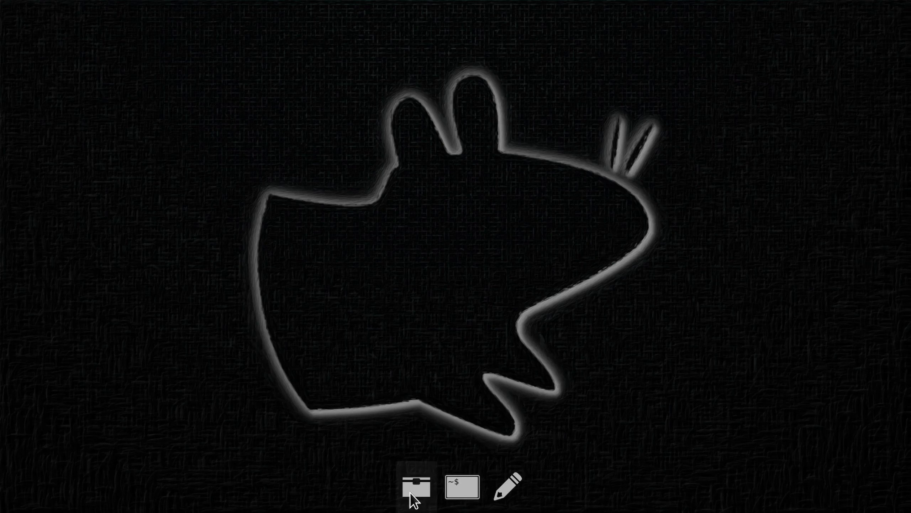
left_click(30, 505)
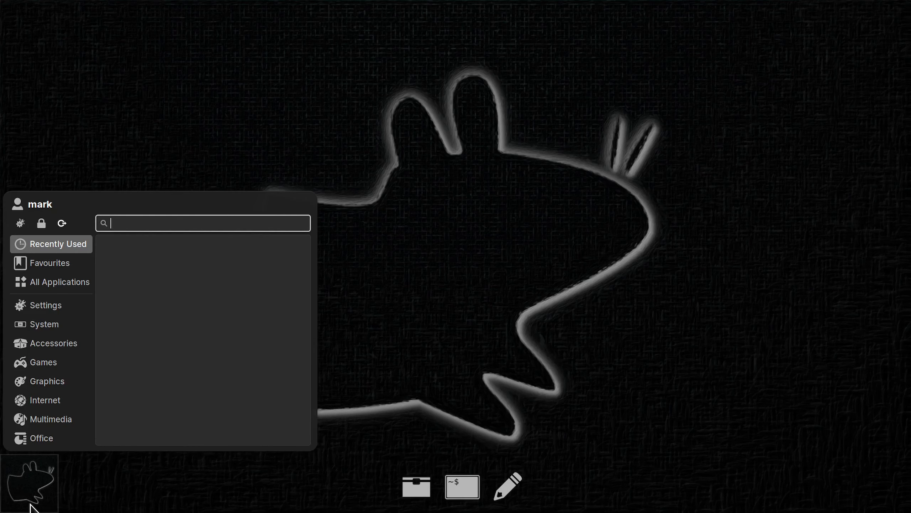
left_click(30, 505)
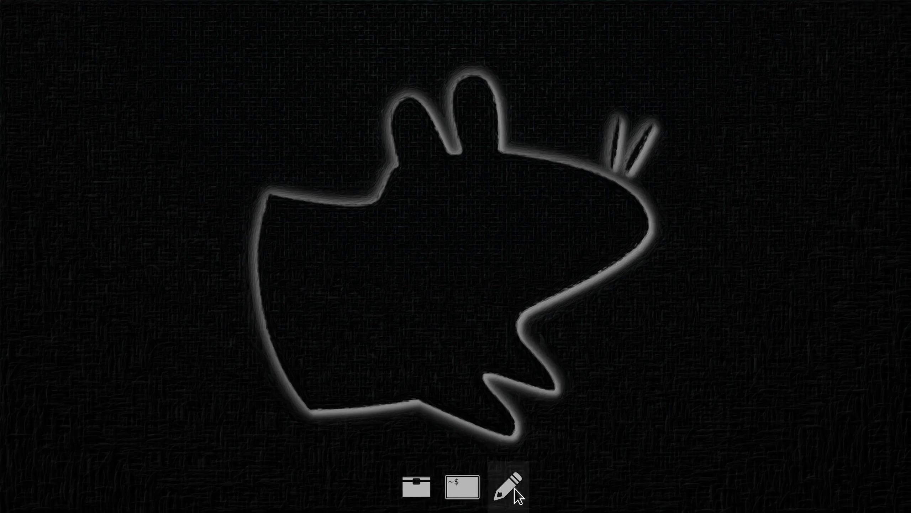
Check the Graphics and Multimedia applications, and remove the parole package with the terminal alias r, confirming the removal with y.
left_click(50, 509)
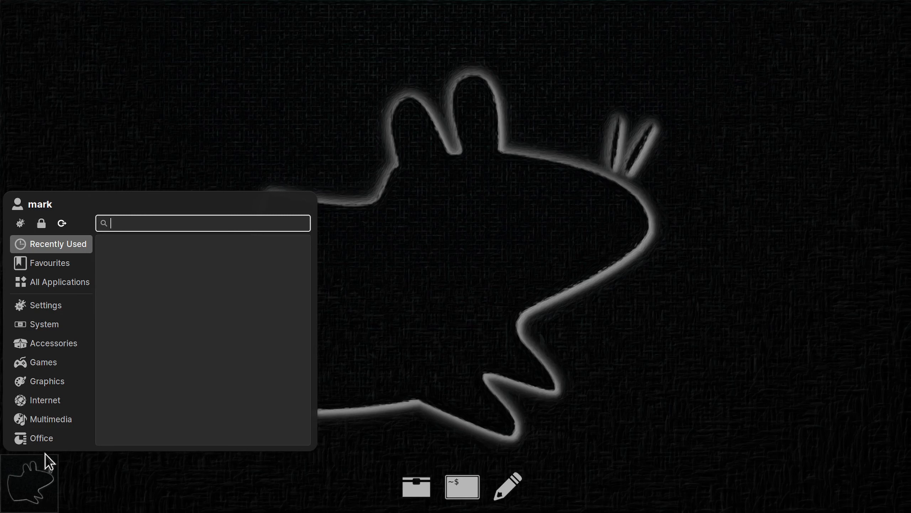
left_click(56, 381)
left_click(62, 411)
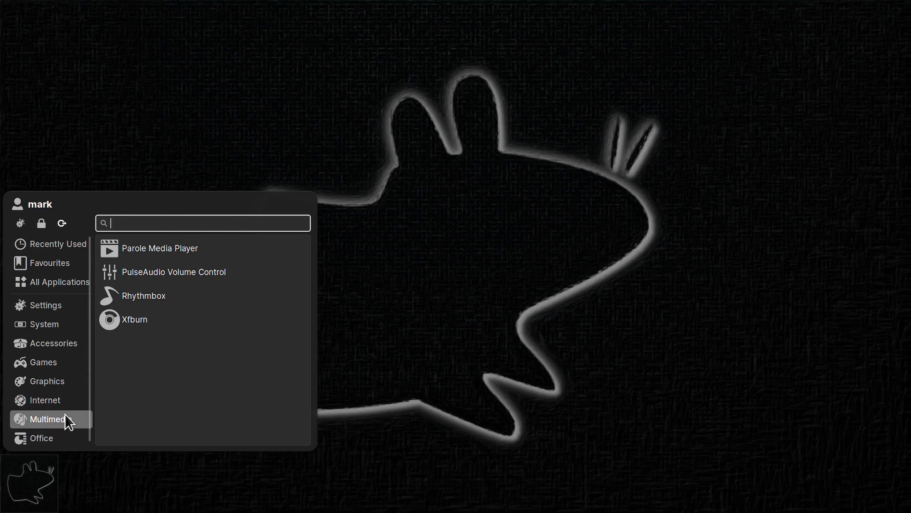
left_click(375, 315)
mouse_move(507, 509)
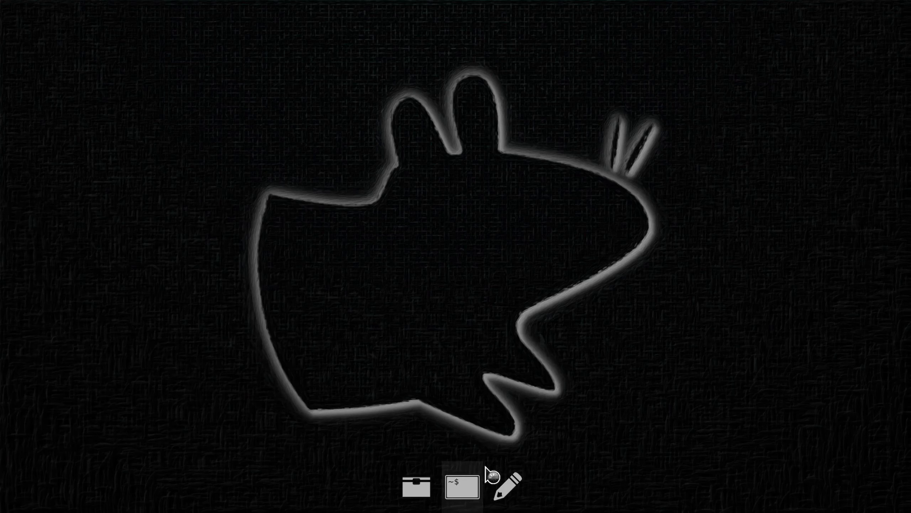
left_click(466, 490)
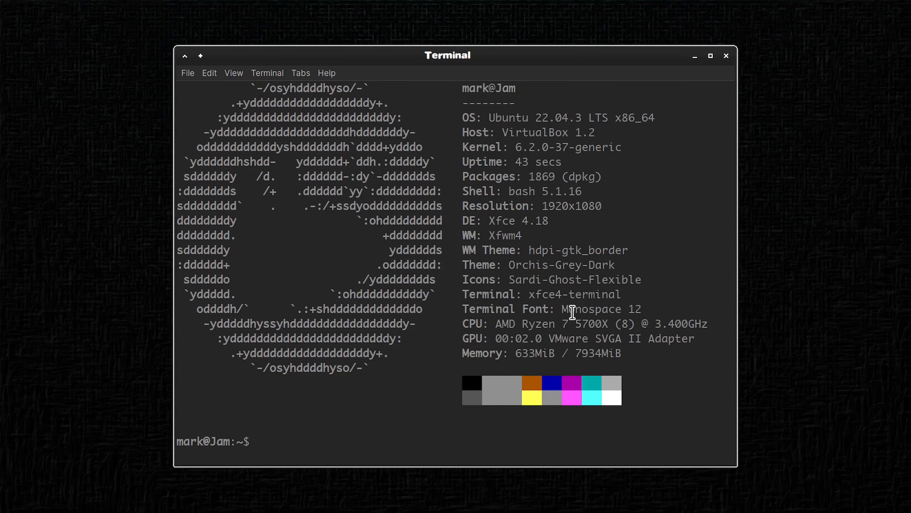
type("r parole")
key("Return")
type("y")
key("Return")
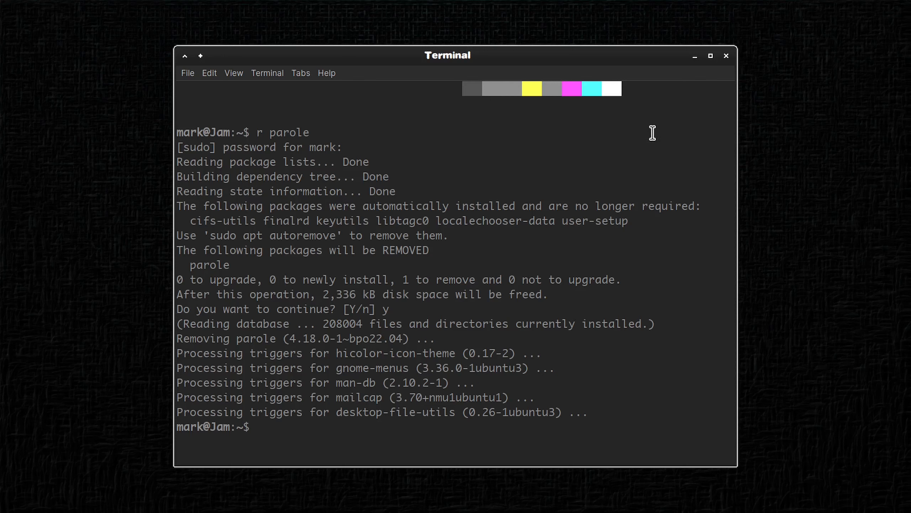
Install ubuntu-restricted-extras with the alias g, accept the Microsoft core fonts EULA, and close the terminal.
type("g ubuntu-restricted-extras")
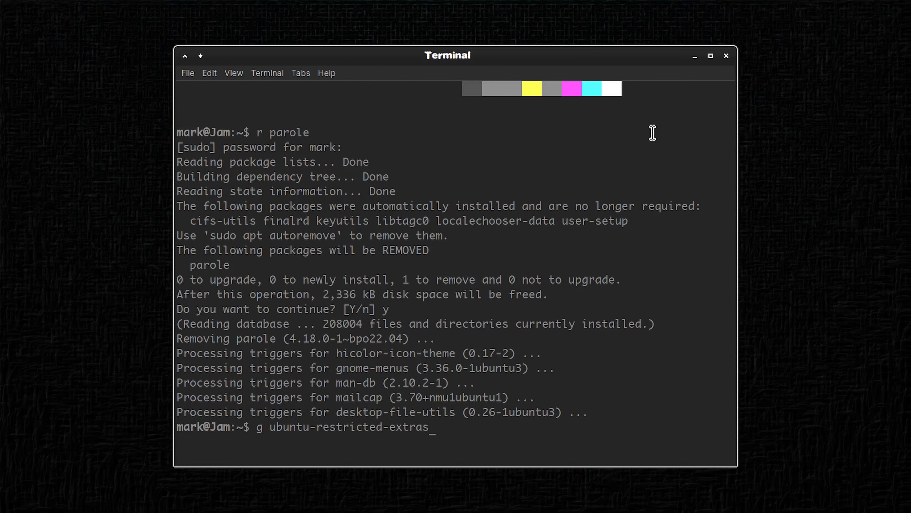
key("Return")
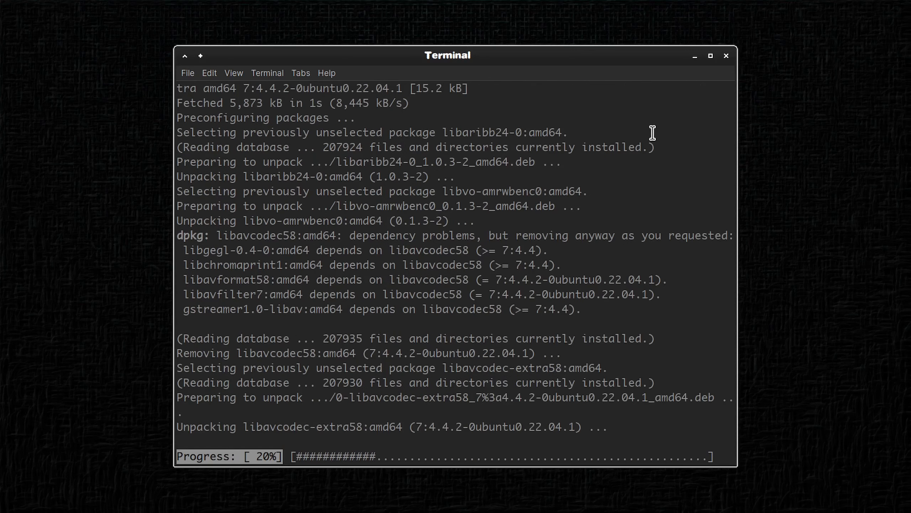
key("Tab")
key("Return")
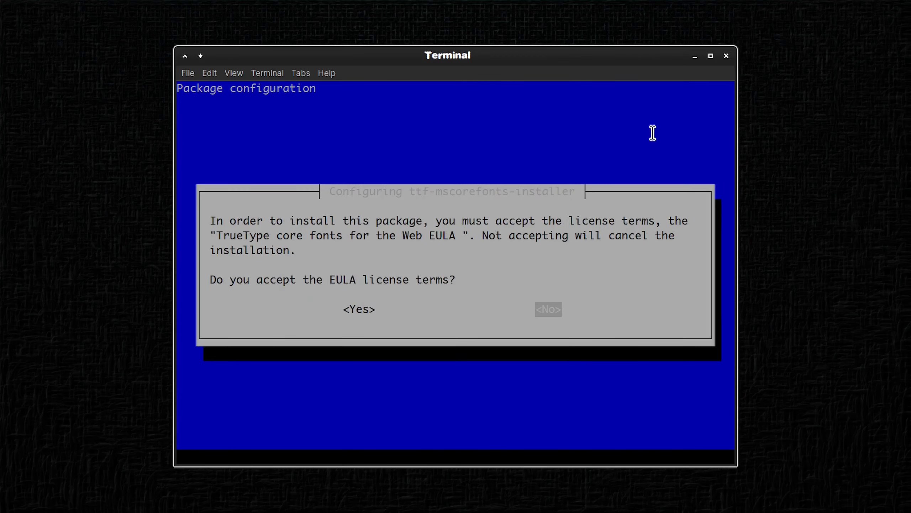
key("Tab")
key("Return")
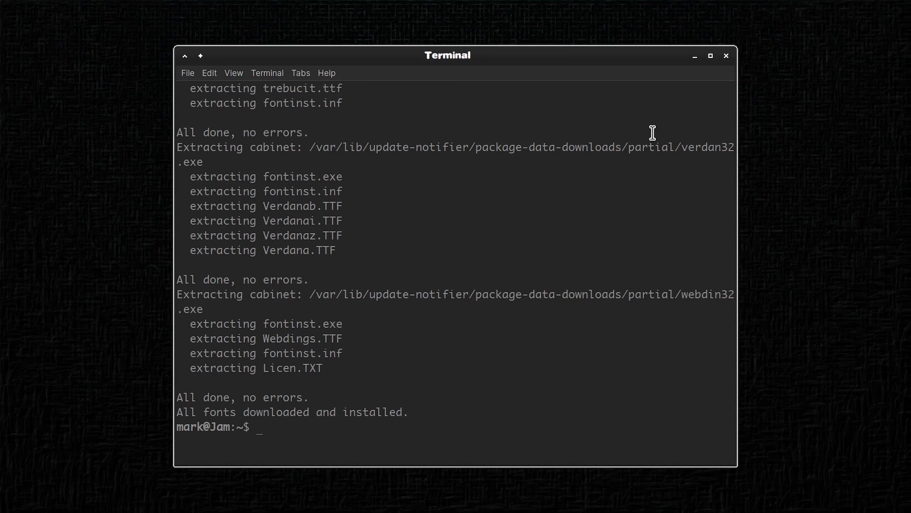
left_click(726, 56)
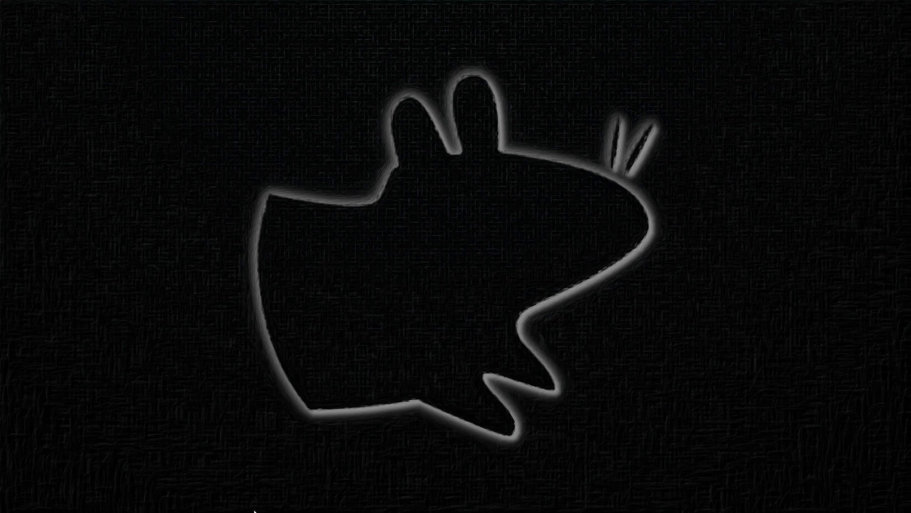
Examine the web browser choices offered in the Default Applications settings and close the dialog without changing them.
left_click(37, 499)
left_click(50, 311)
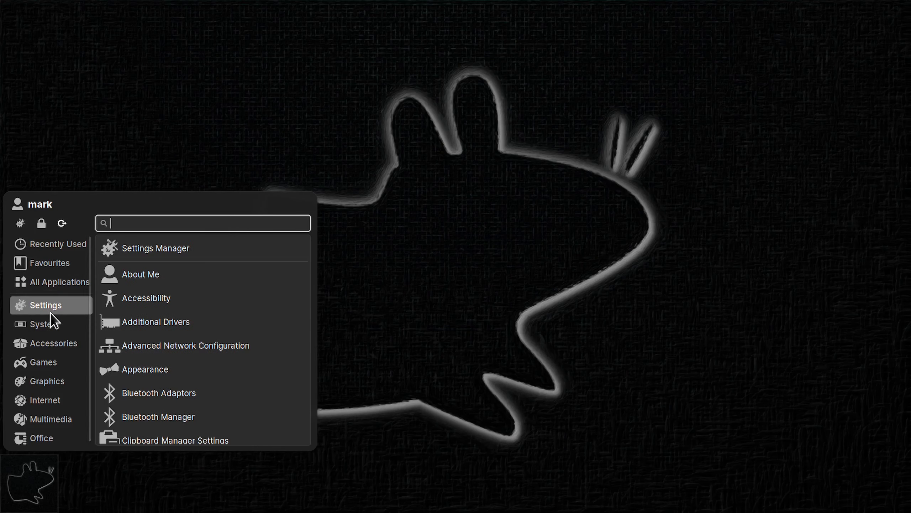
scroll(150, 316, "down", 5)
left_click(163, 326)
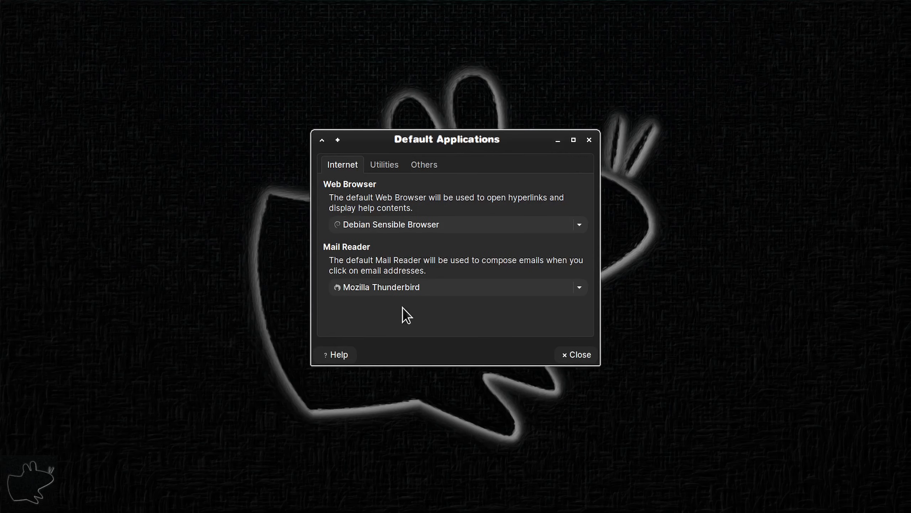
left_click(578, 226)
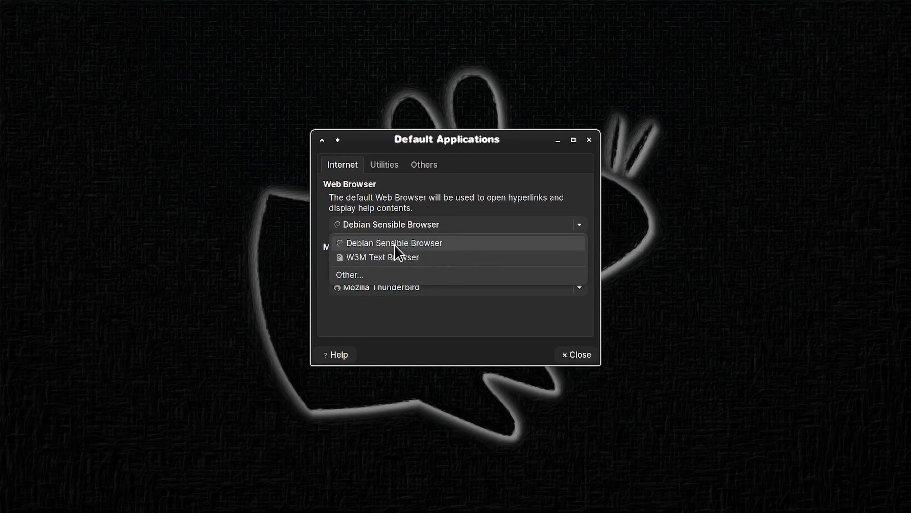
left_click(655, 325)
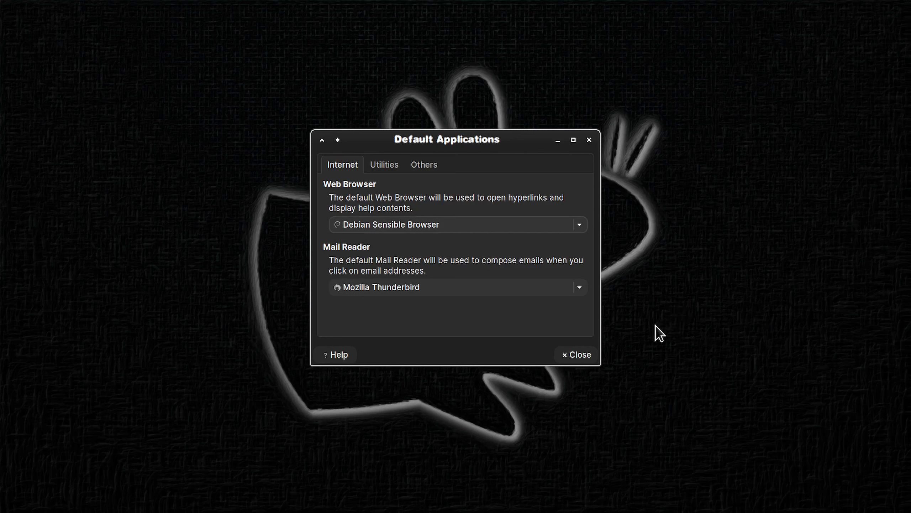
left_click(588, 353)
Launch Brave and set it as the default browser, then verify the web browser entry in Default Applications.
key("super")
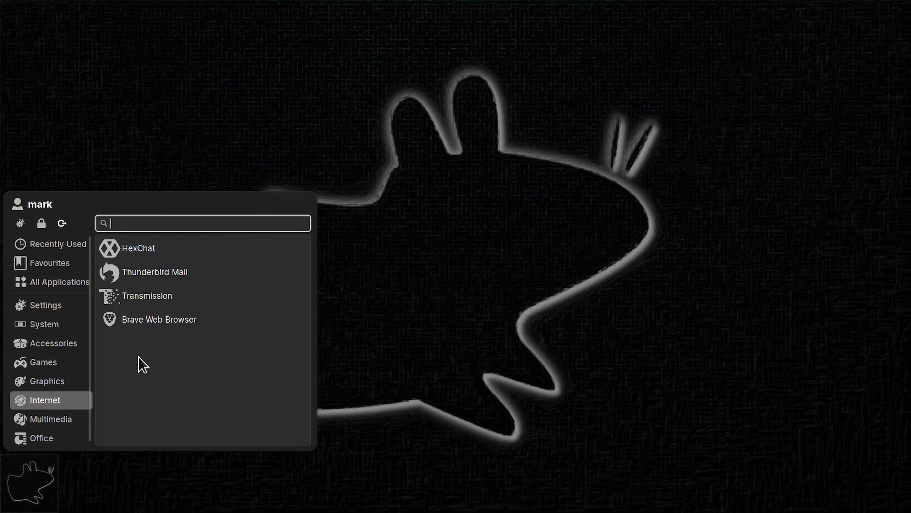
left_click(182, 321)
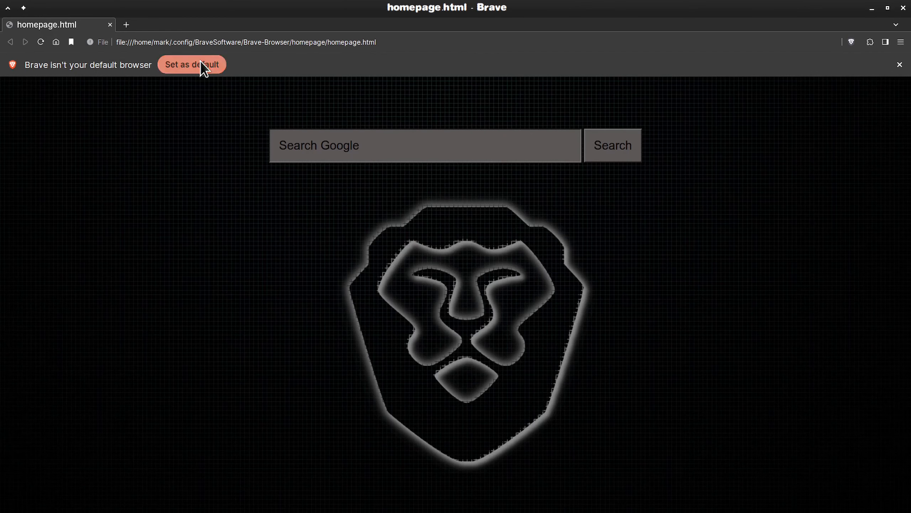
left_click(200, 62)
left_click(365, 132)
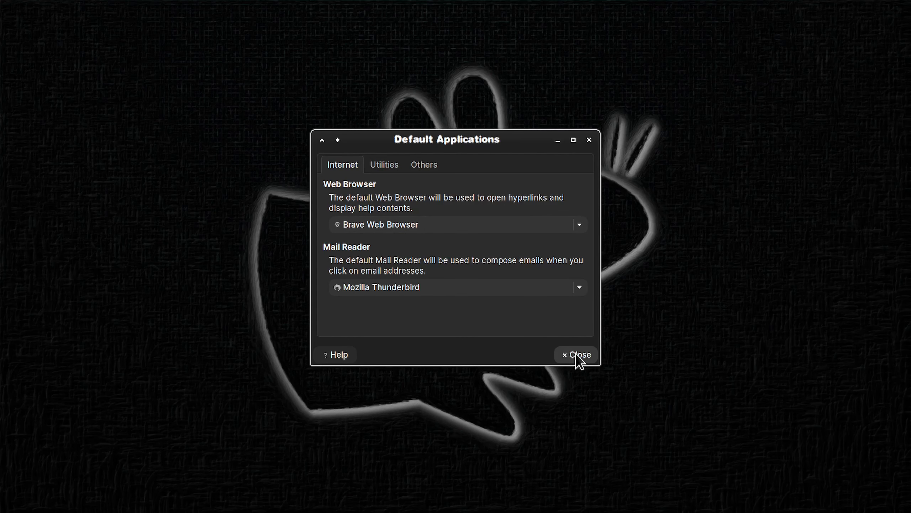
left_click(579, 355)
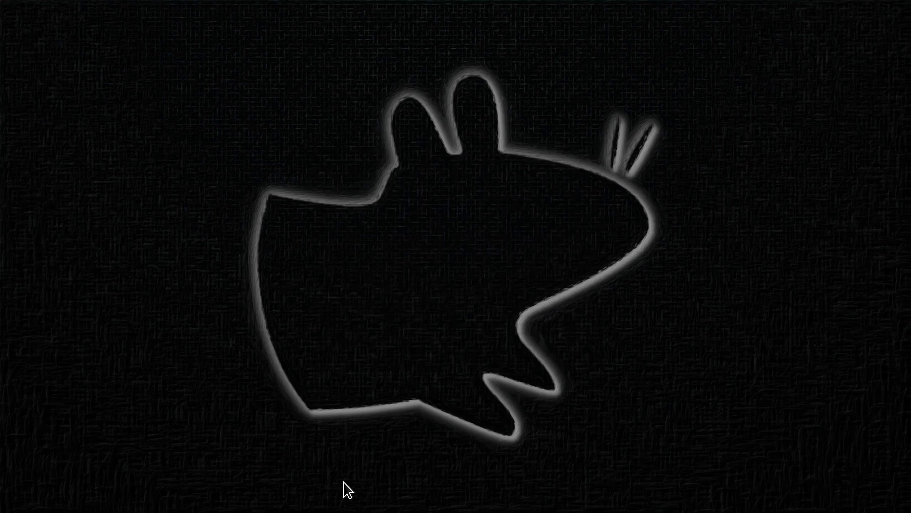
Launch Brave again, pin it to the dock ahead of the file manager, and close the browser with its What's new tab.
mouse_move(372, 511)
left_click(30, 481)
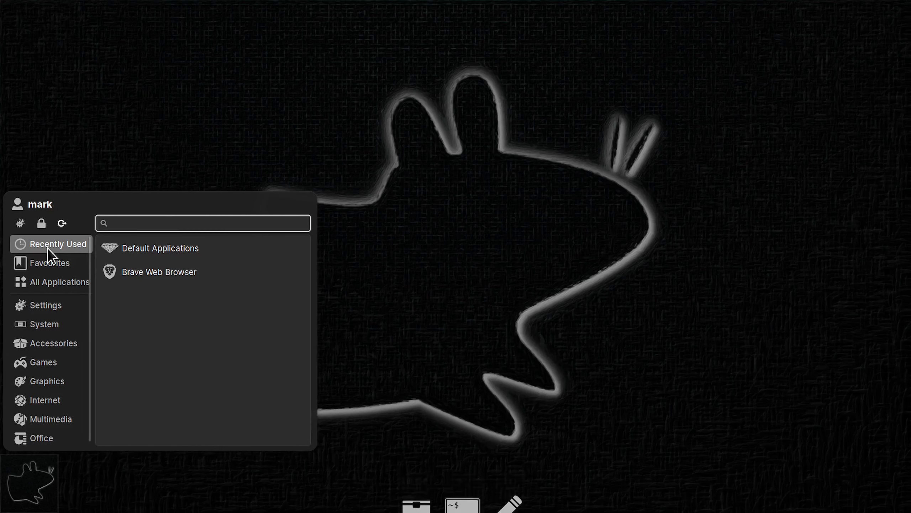
left_click(173, 279)
right_click(531, 485)
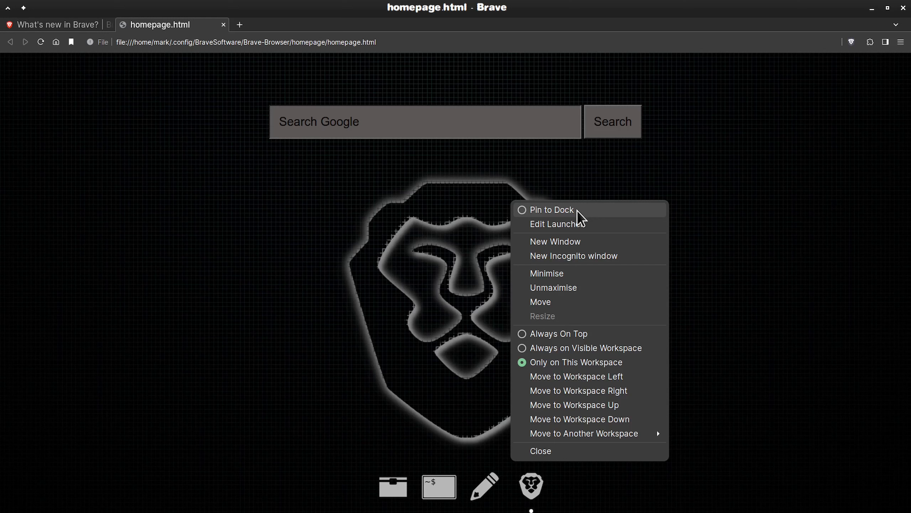
left_click(578, 211)
left_click_drag(536, 496, 394, 492)
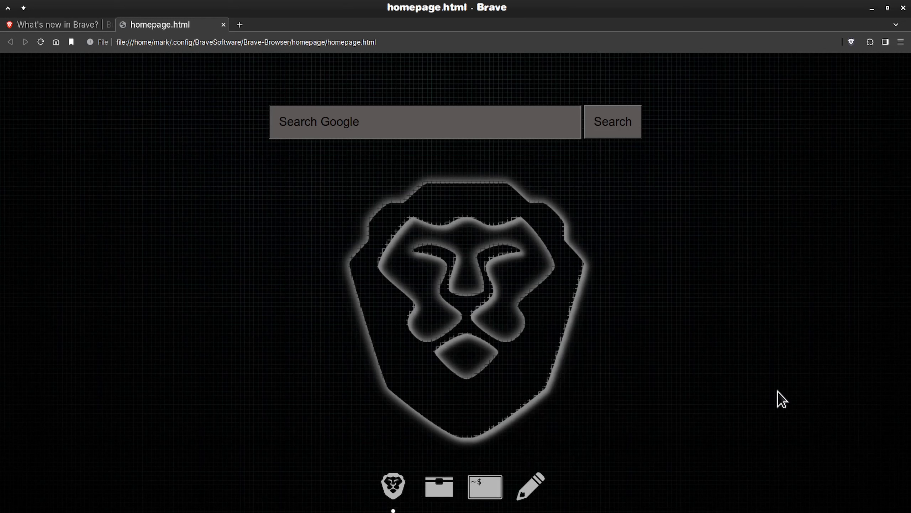
left_click(109, 24)
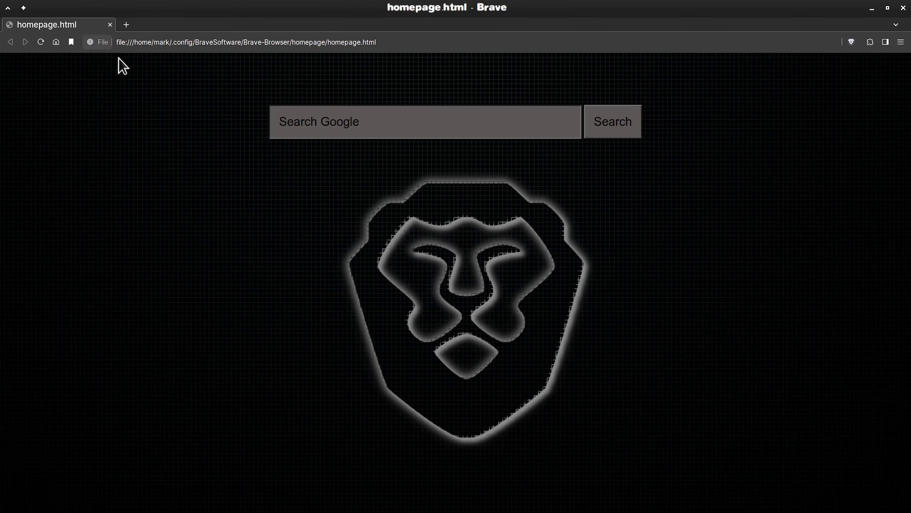
left_click(903, 8)
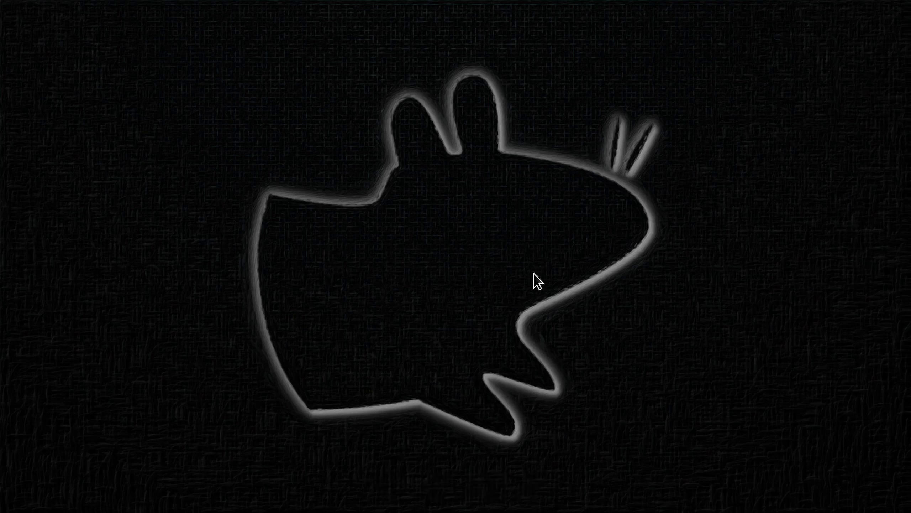
Launch Systemback from the System applications and enlarge its window.
left_click(10, 500)
left_click(49, 335)
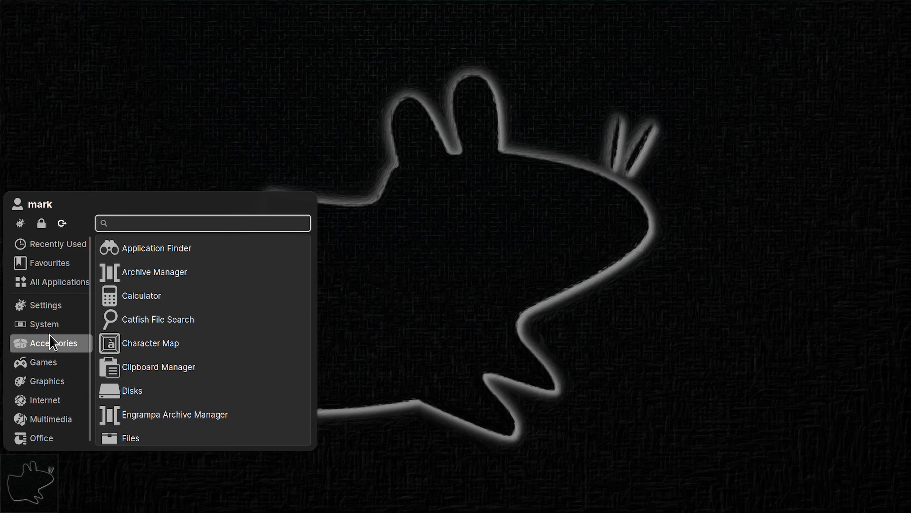
mouse_move(59, 393)
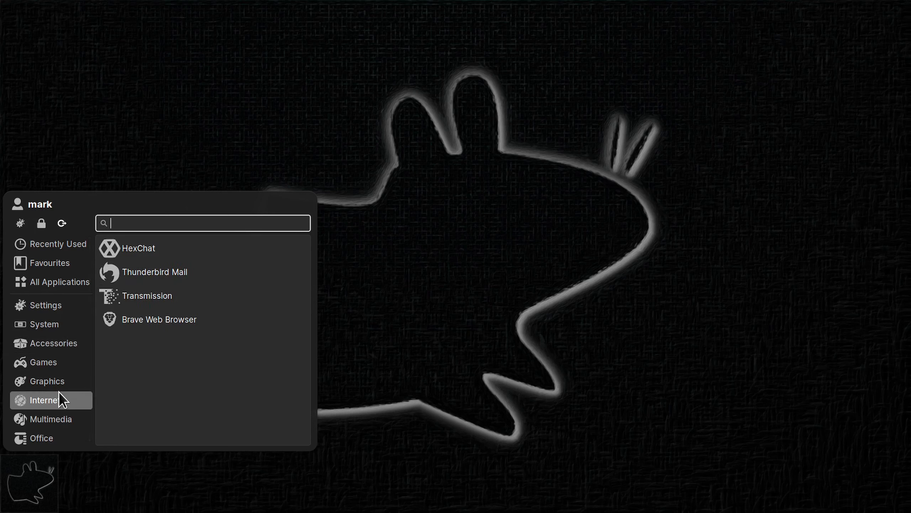
mouse_move(45, 337)
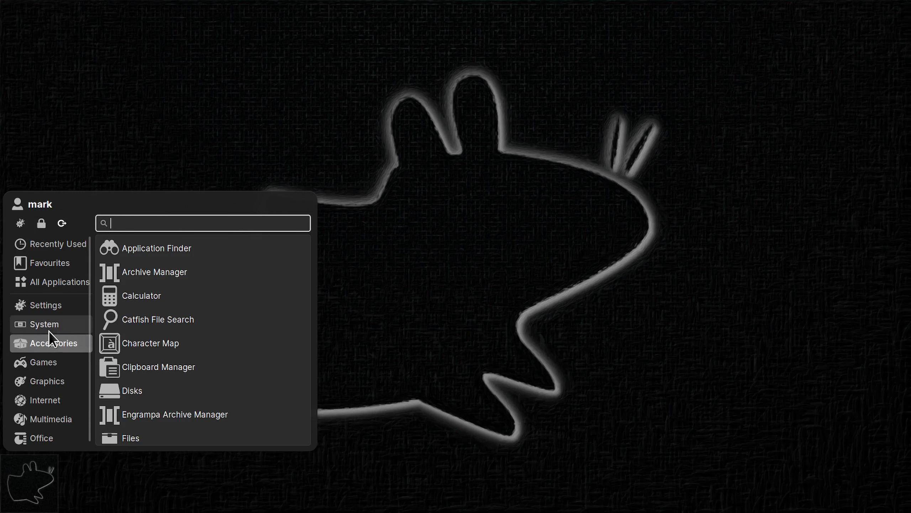
scroll(207, 321, "down", 5)
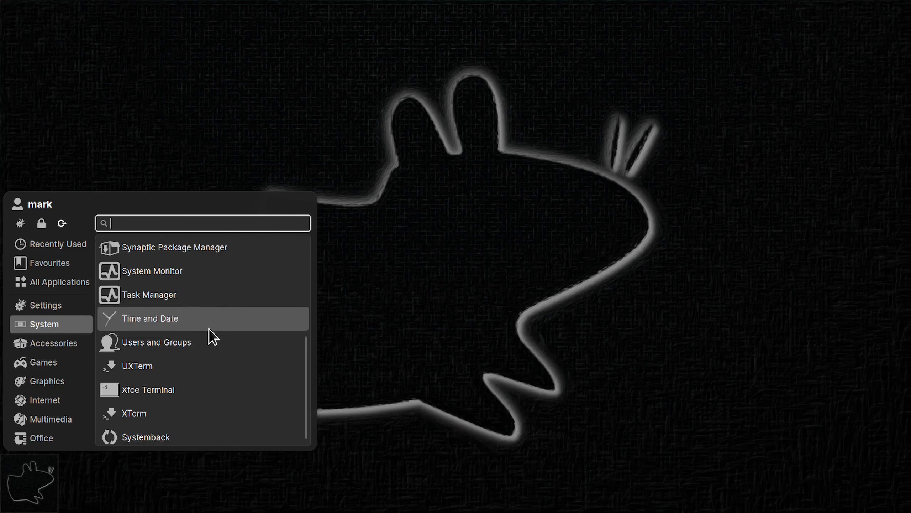
scroll(209, 328, "down", 1)
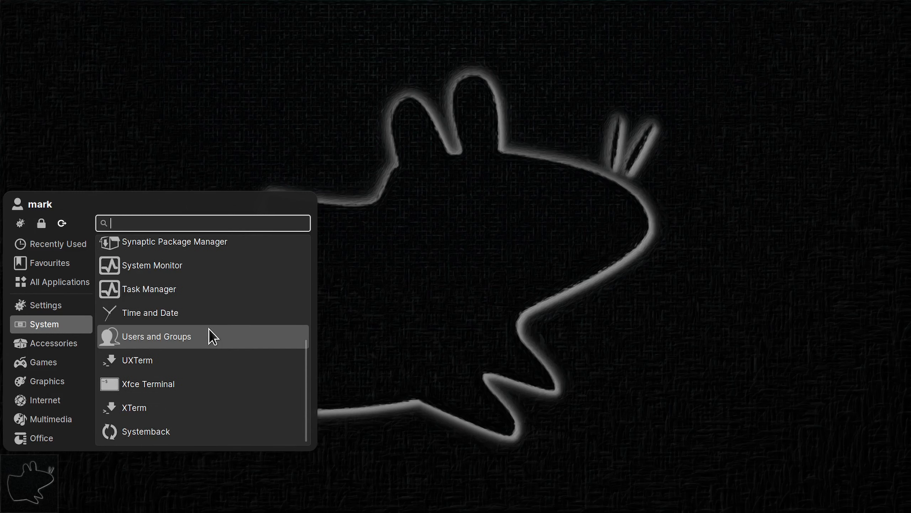
left_click(184, 426)
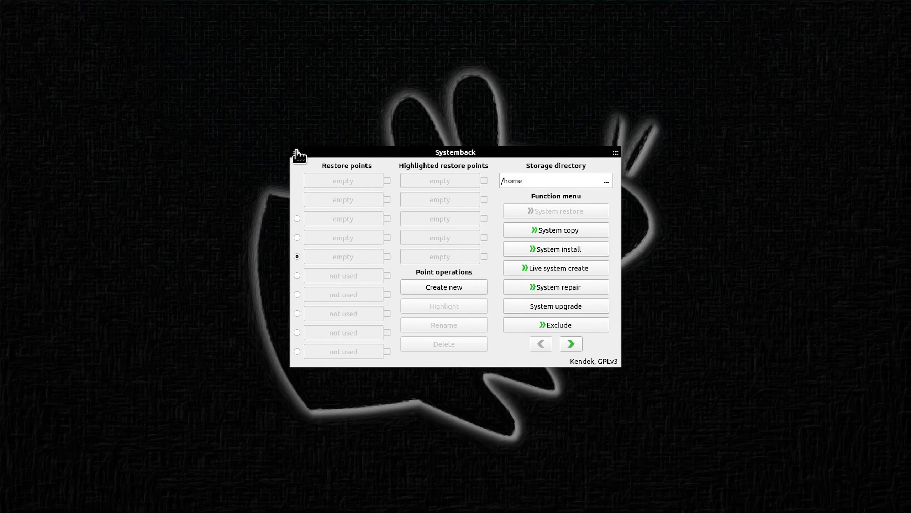
left_click(295, 153)
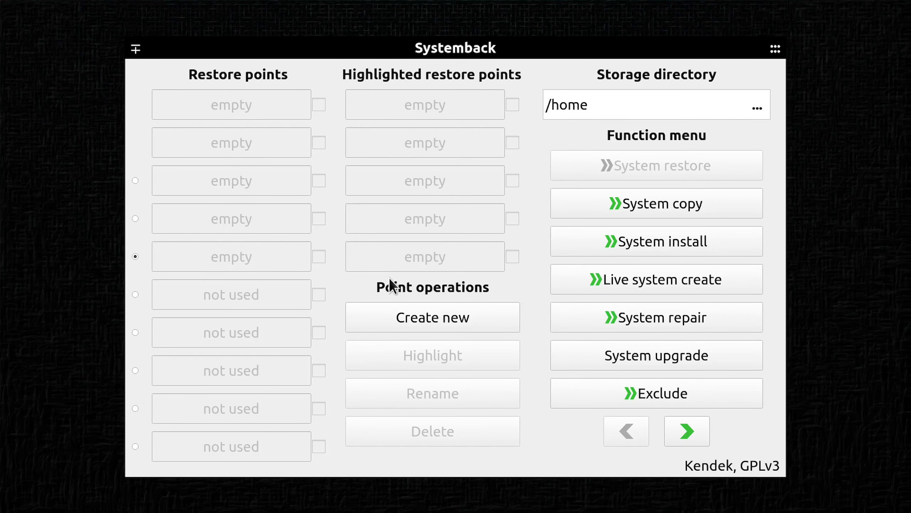
In Systemback's settings, enable the XZ compressor for squashfs filesystems and automatic creation of Live ISO images.
left_click(687, 431)
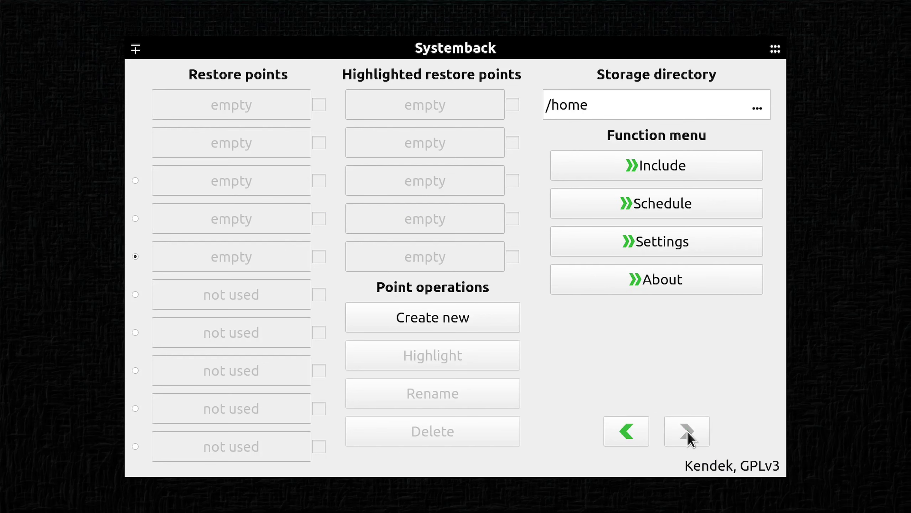
left_click(720, 253)
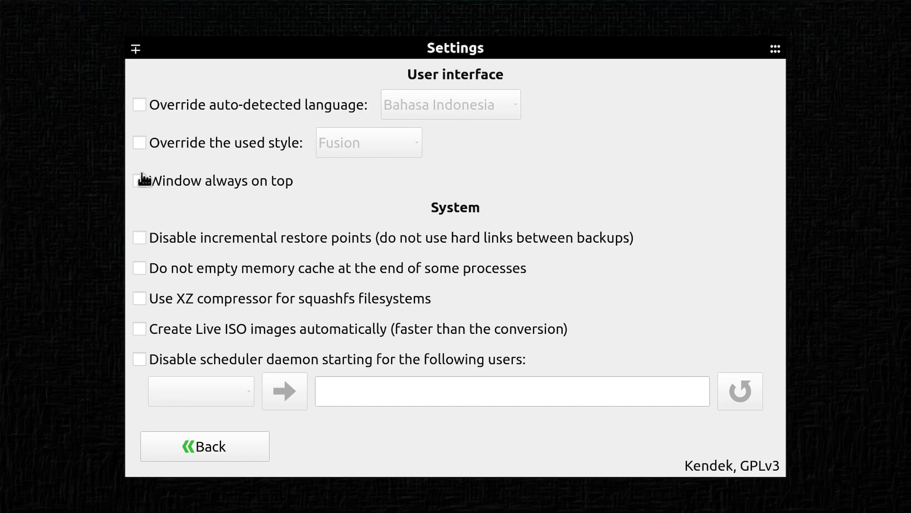
left_click(141, 299)
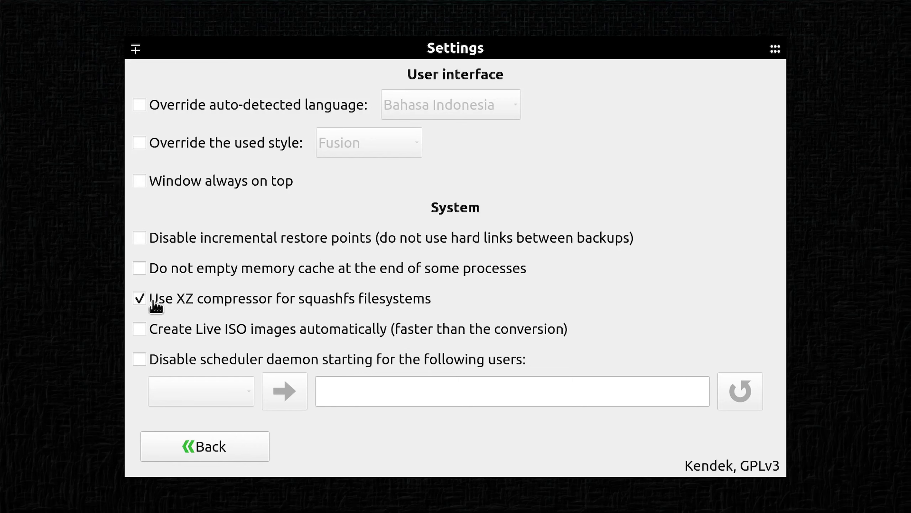
left_click(140, 328)
Override Systemback's used style with Fusion and return to the function menu.
left_click(140, 143)
left_click(412, 147)
left_click(413, 153)
scroll(413, 144, "up", 1)
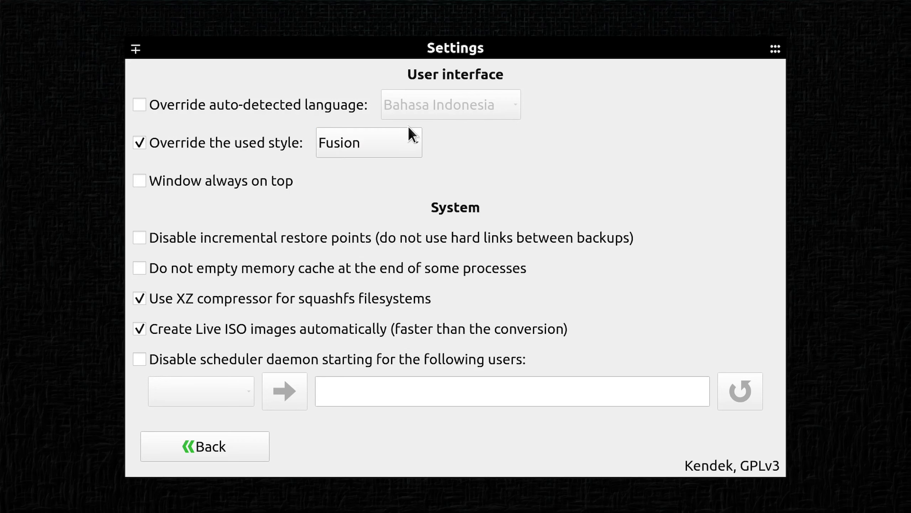
left_click(409, 146)
left_click(409, 141)
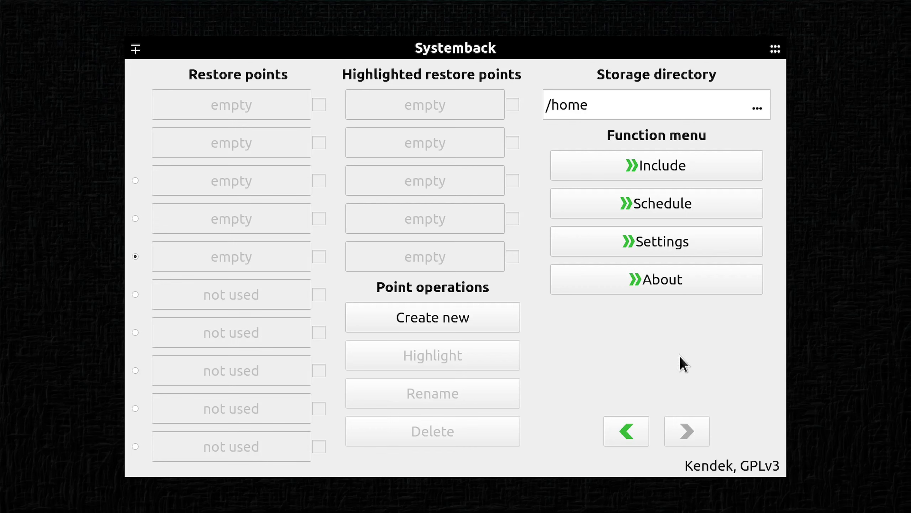
Create a new live system named Xubungame in Systemback without including the user data files.
left_click(623, 430)
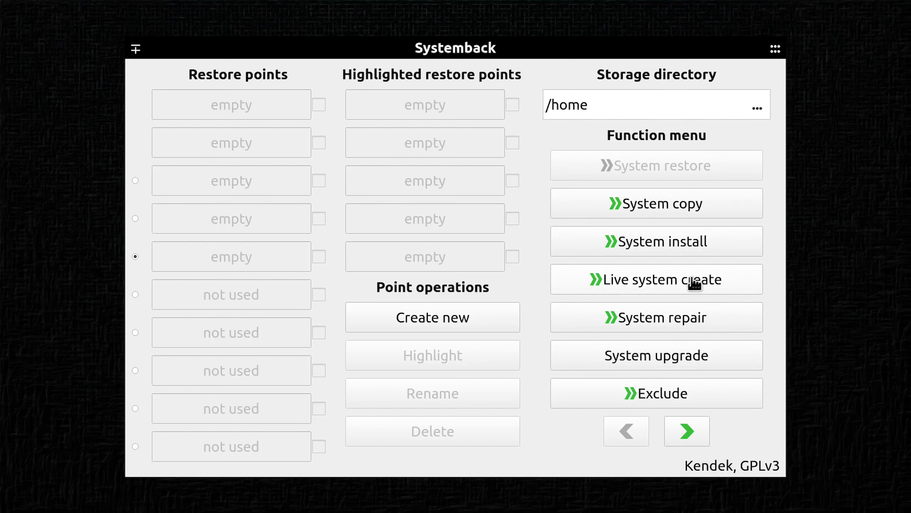
left_click(694, 282)
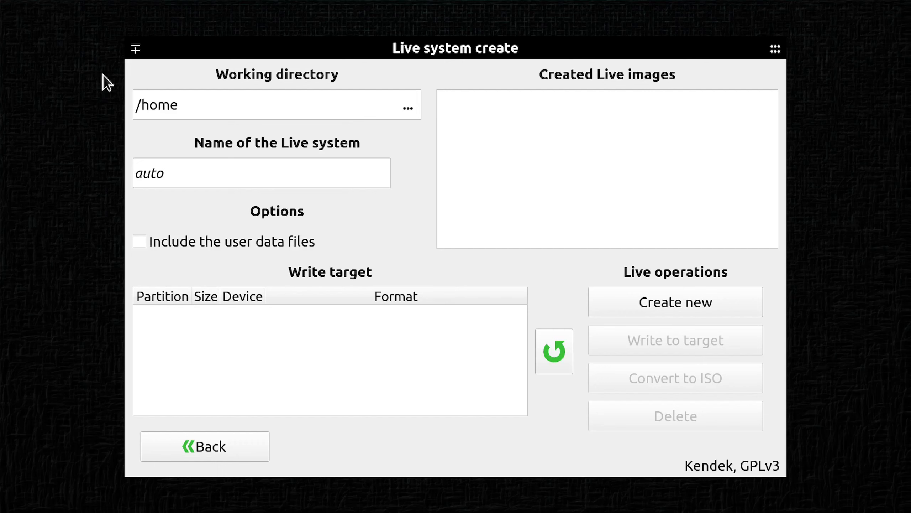
left_click(171, 178)
type("Xubun")
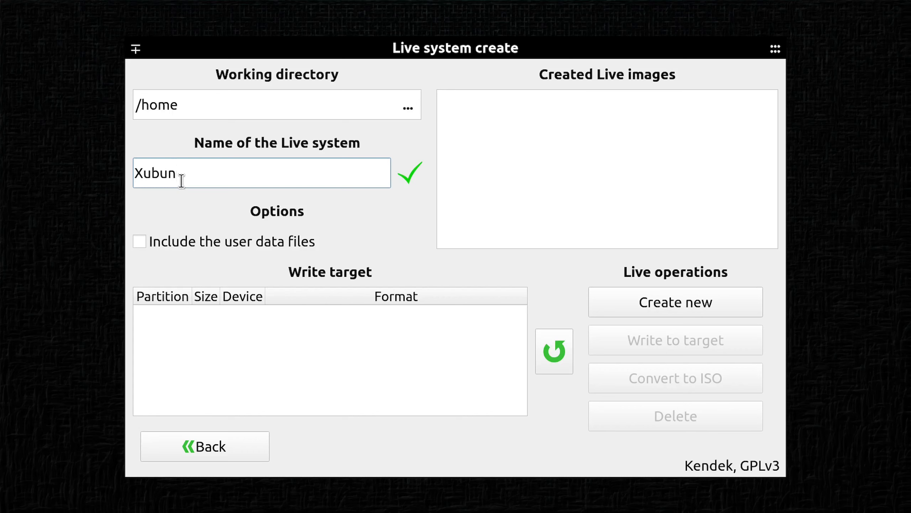
type("game")
left_click(139, 241)
left_click(139, 243)
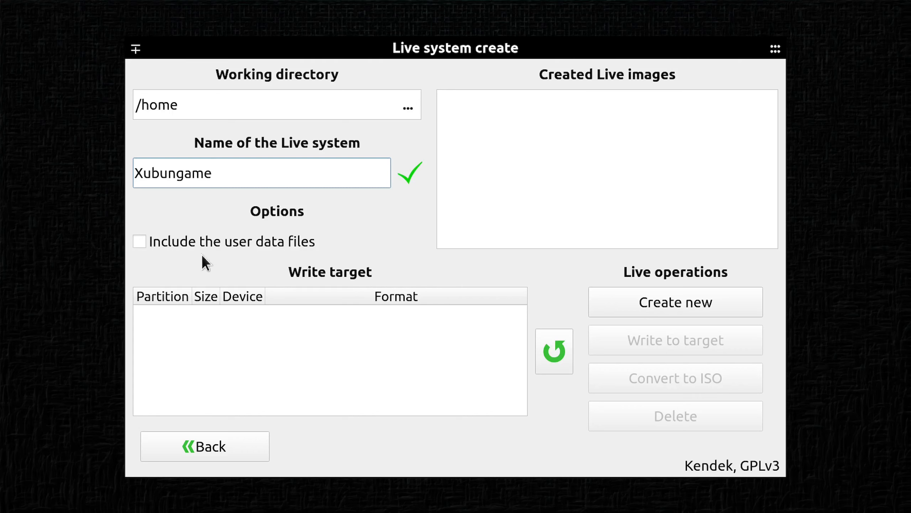
left_click(684, 298)
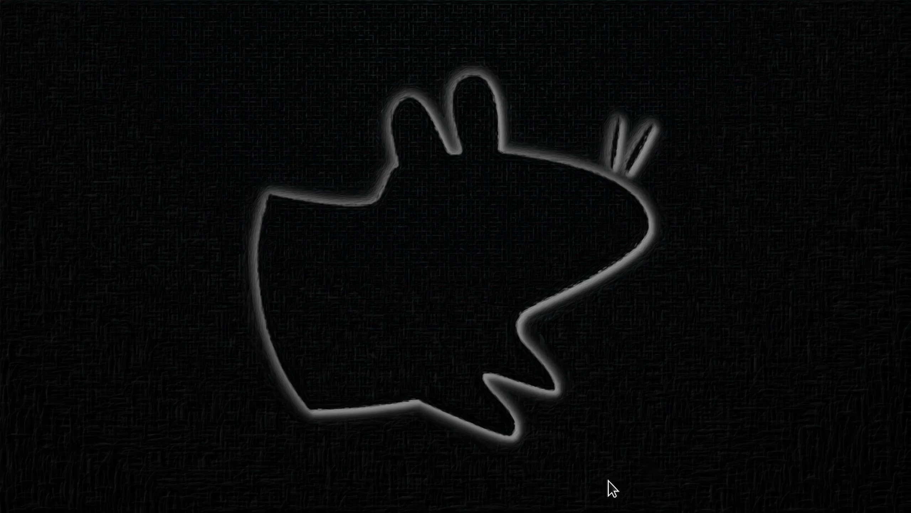
Browse the file system to /snap/gnome-3-38-2004/current/usr/share and look through its folders.
mouse_move(416, 512)
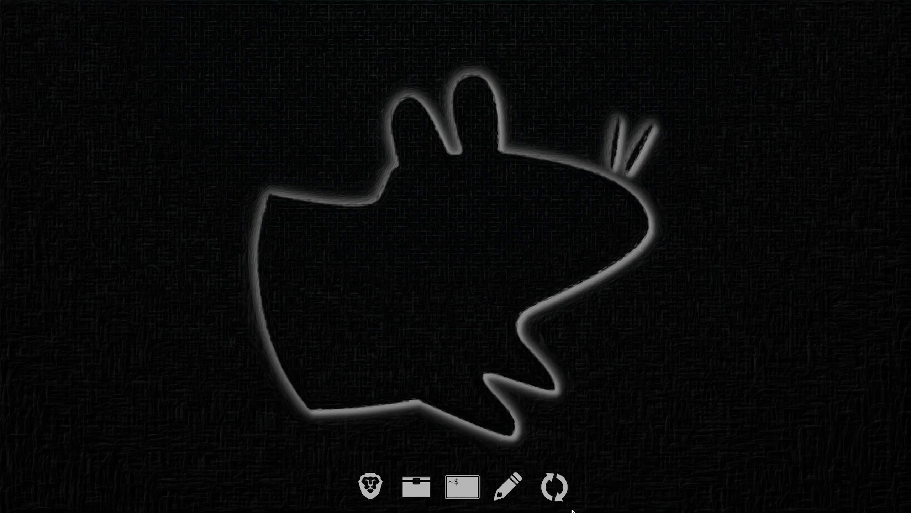
left_click(398, 481)
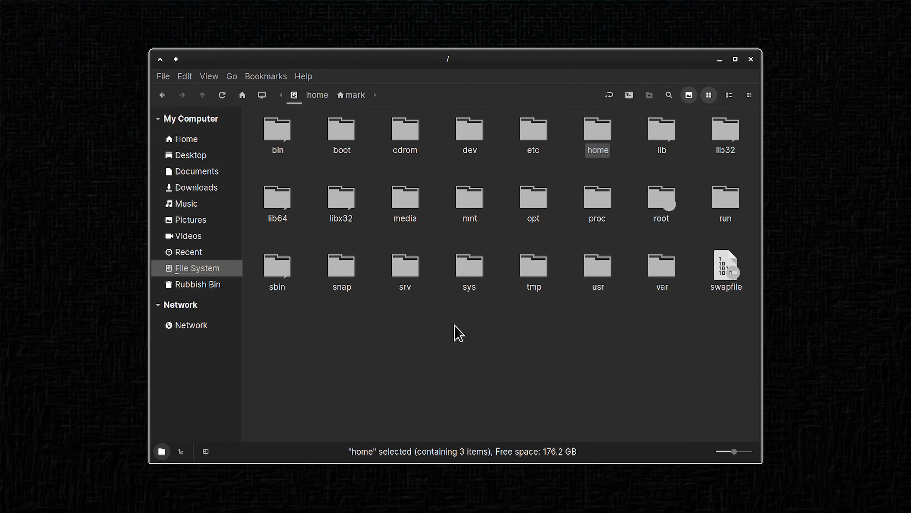
double_click(340, 262)
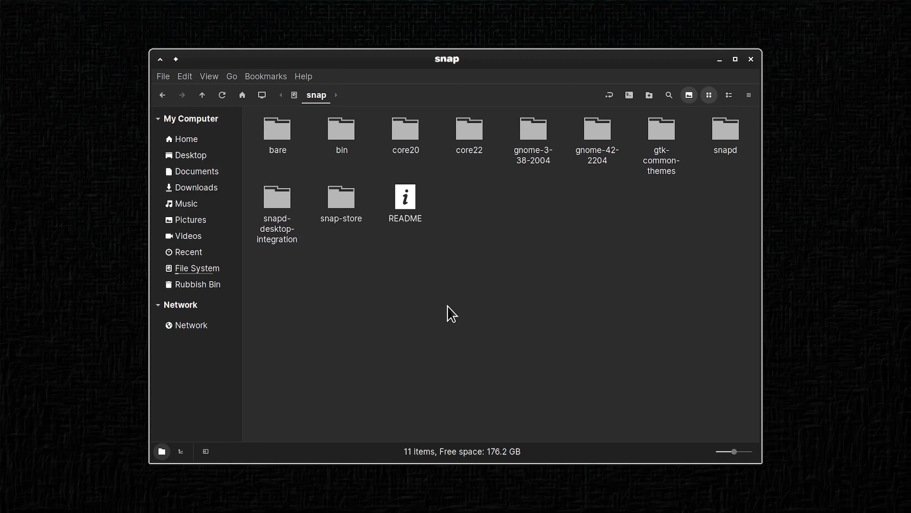
double_click(532, 128)
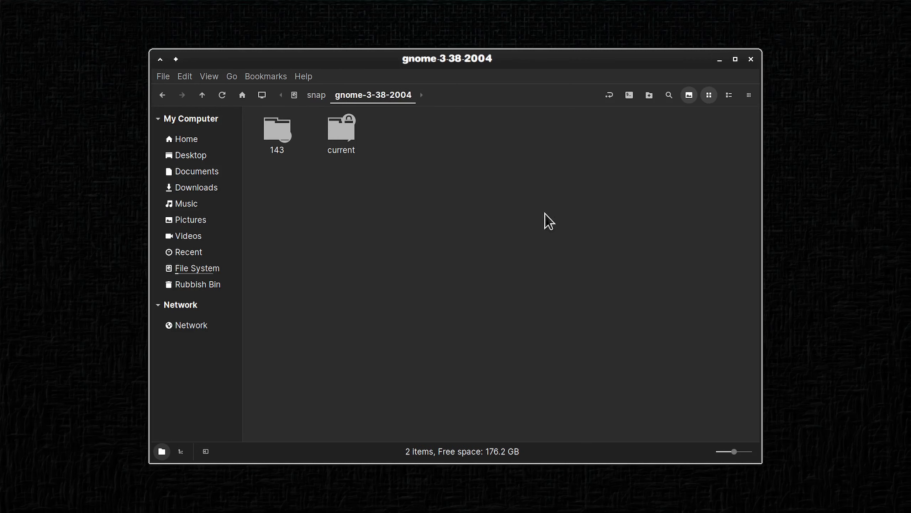
double_click(331, 121)
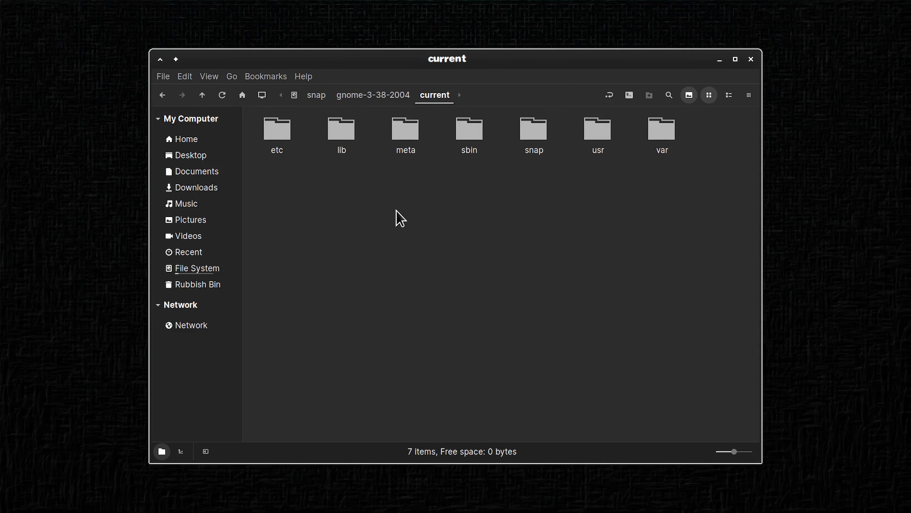
double_click(598, 129)
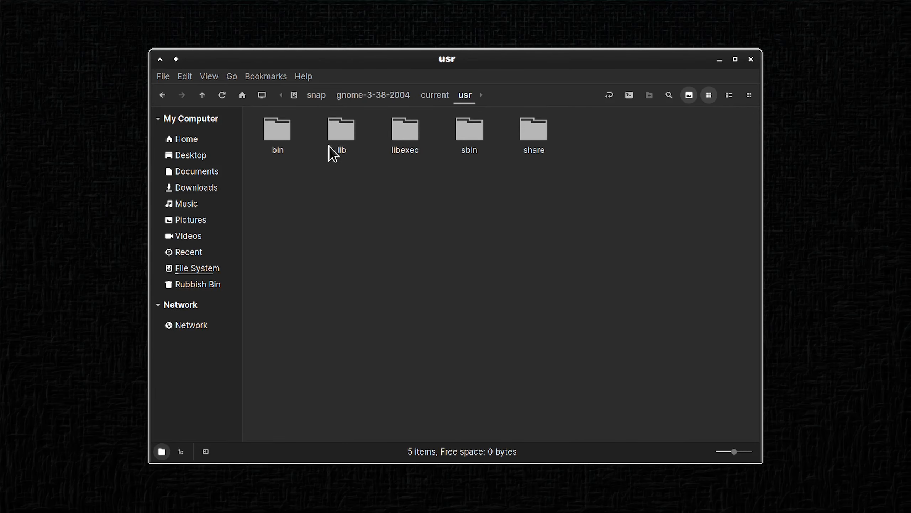
double_click(538, 136)
scroll(560, 270, "down", 2)
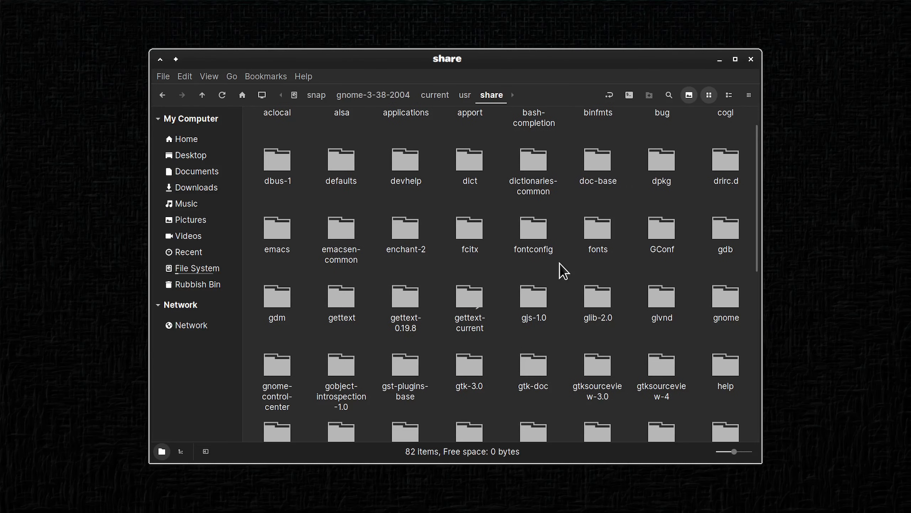
scroll(562, 269, "down", 10)
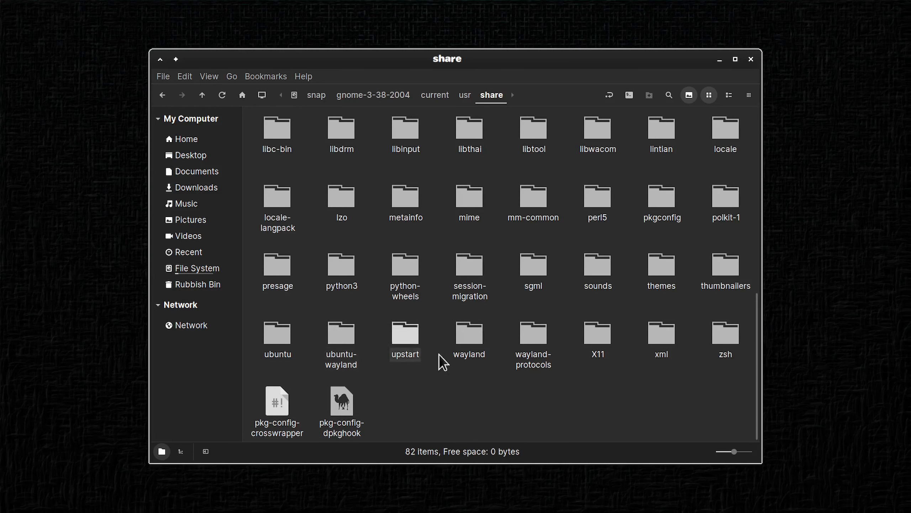
scroll(463, 336, "up", 5)
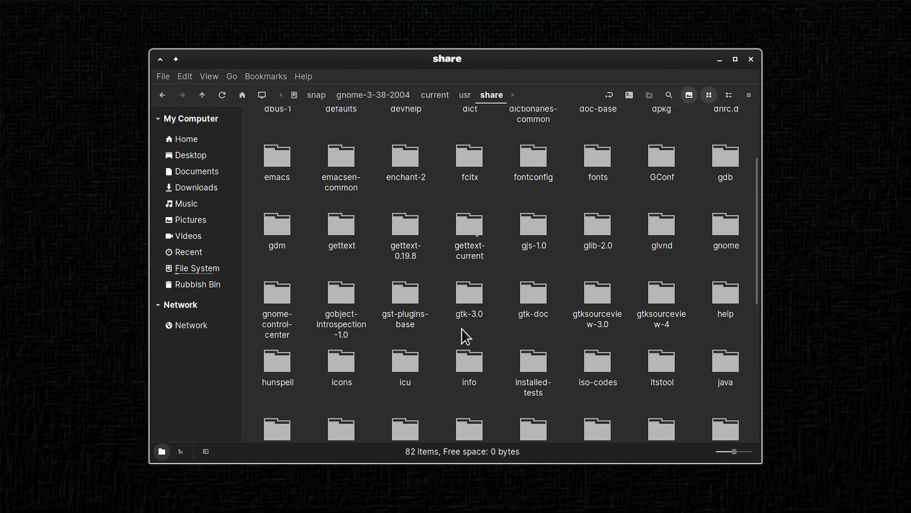
scroll(461, 328, "up", 2)
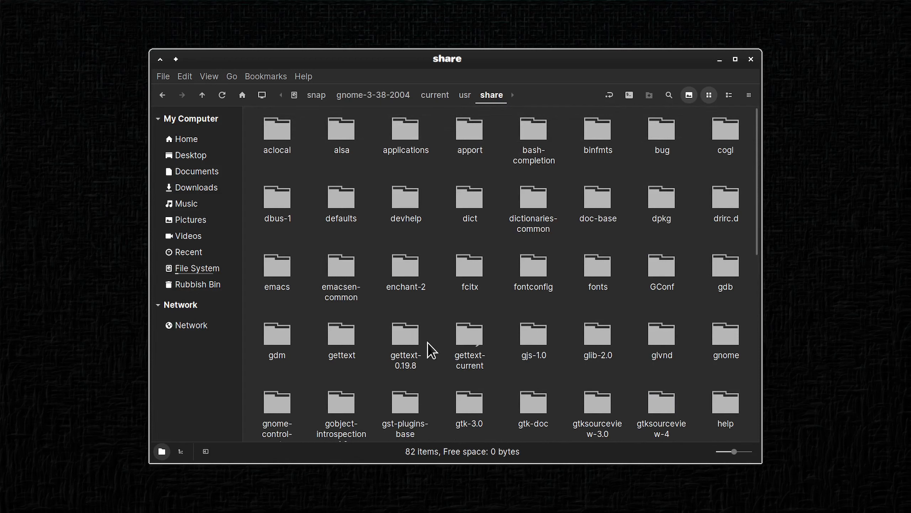
Inspect daemon.conf in the fcitx/dbus folder, close it, and go back up from the dbus folder.
double_click(460, 265)
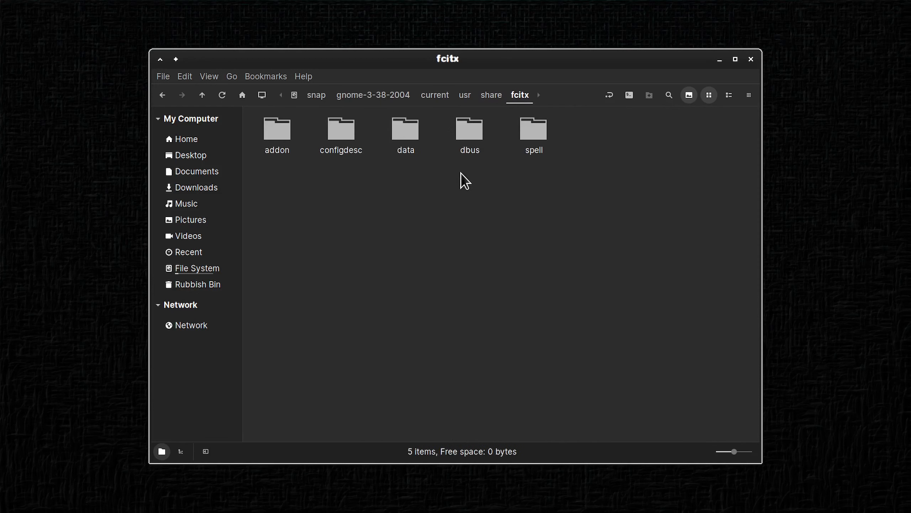
double_click(479, 138)
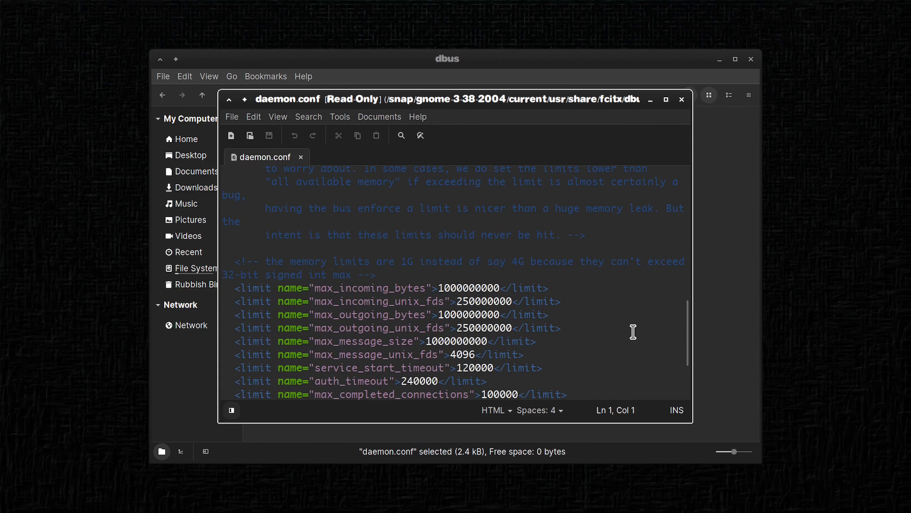
scroll(633, 332, "up", 15)
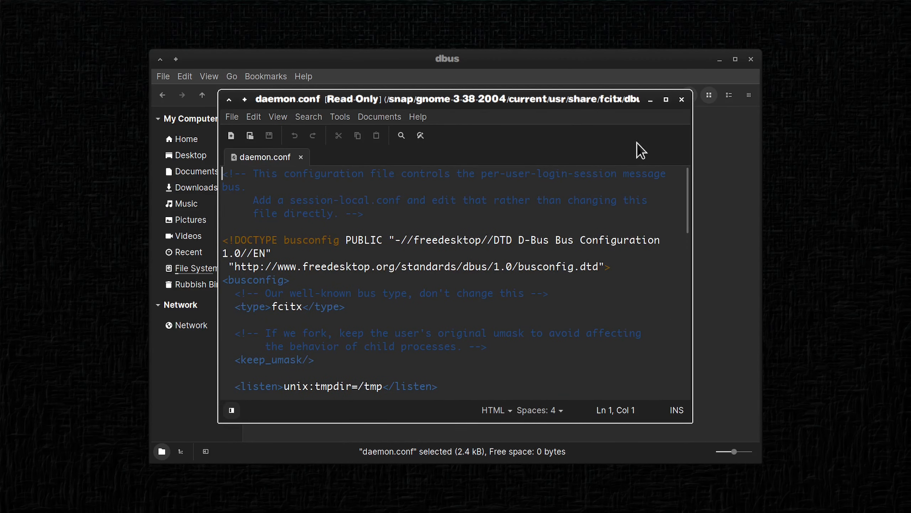
left_click(681, 99)
left_click(163, 95)
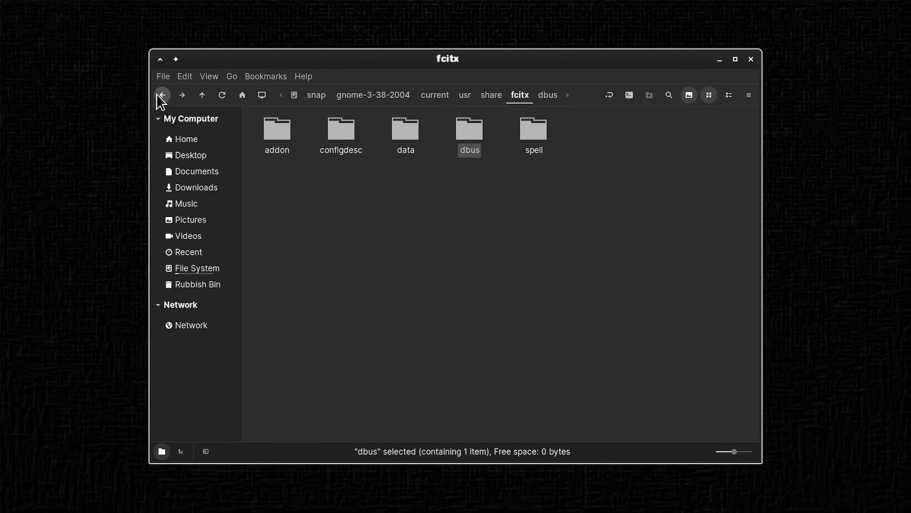
left_click(160, 95)
Examine the snap and var subfolders inside gnome-3-38-2004/143 and return to the 143 folder.
left_click(498, 305)
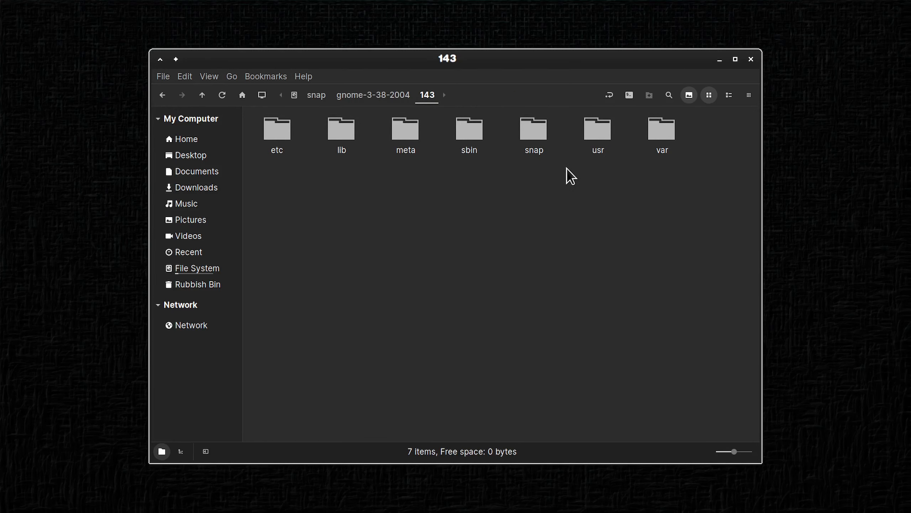
double_click(534, 135)
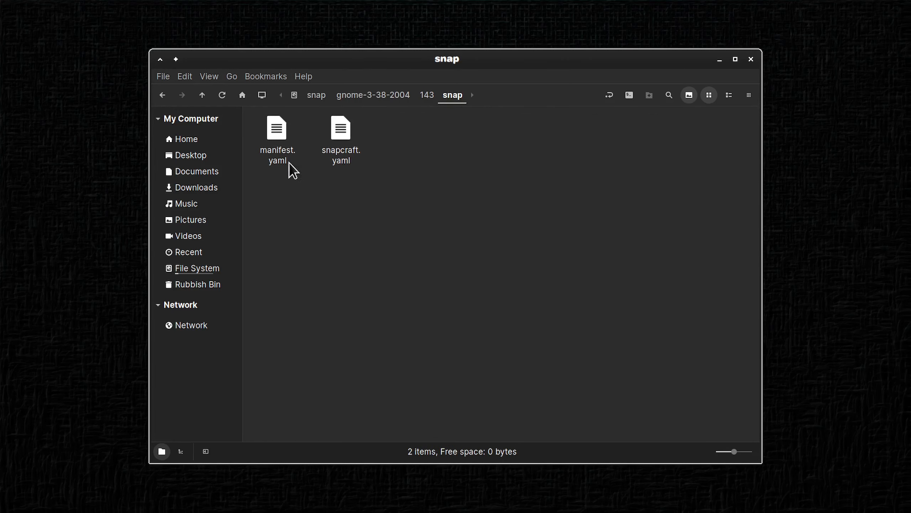
left_click(163, 96)
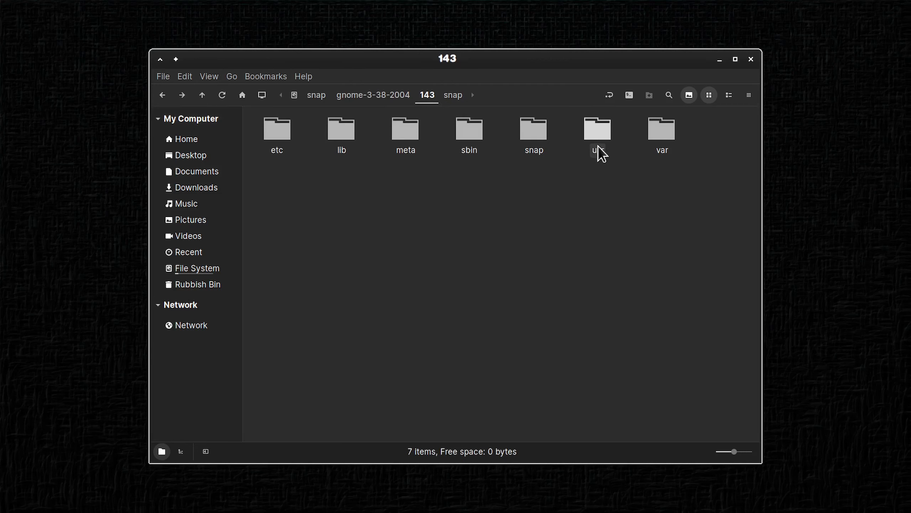
double_click(661, 133)
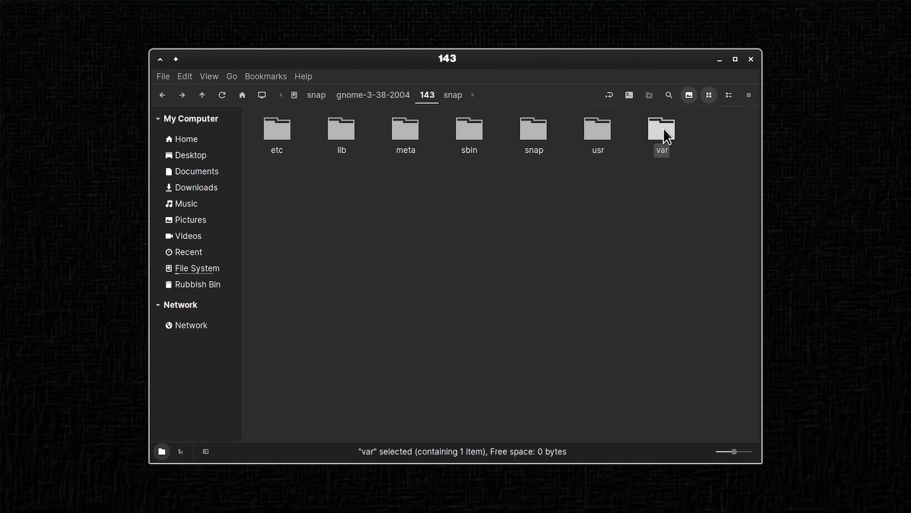
left_click(163, 95)
Launch Synaptic Package Manager and search its packages for snapcraft and for snap.
left_click(25, 500)
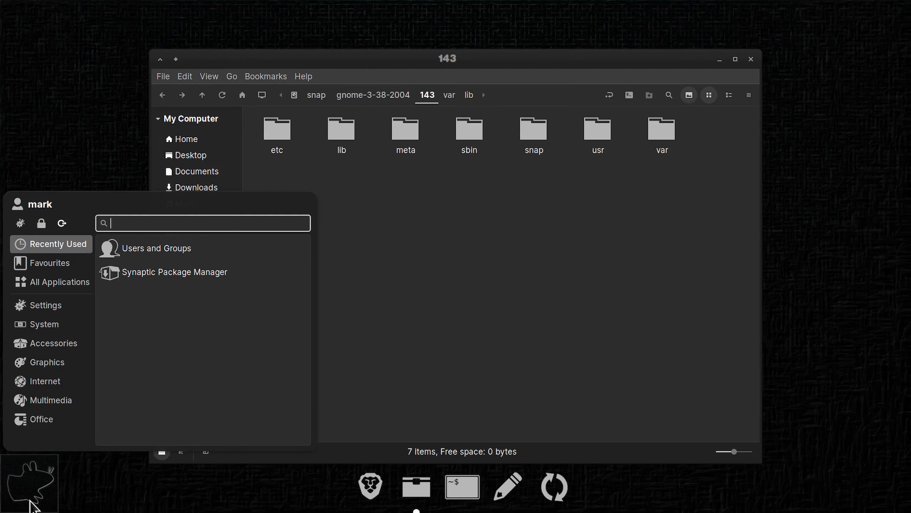
mouse_move(71, 287)
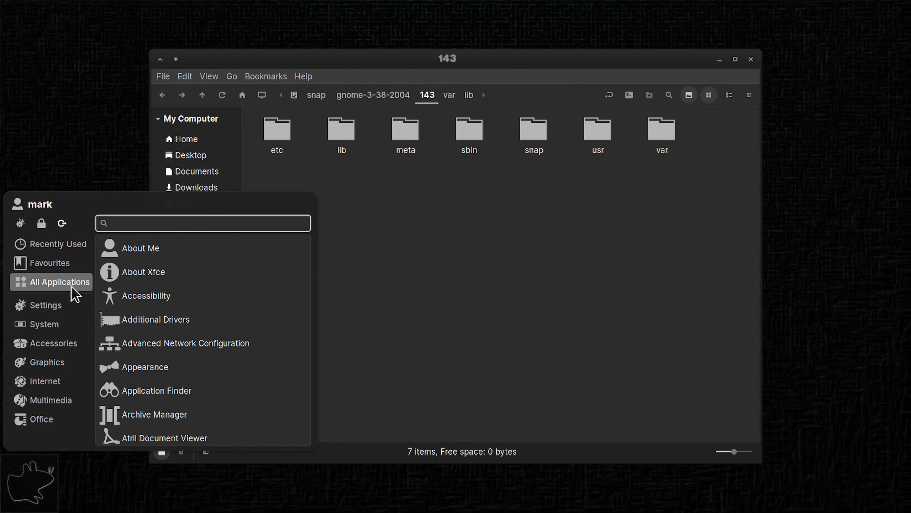
mouse_move(72, 248)
left_click(175, 267)
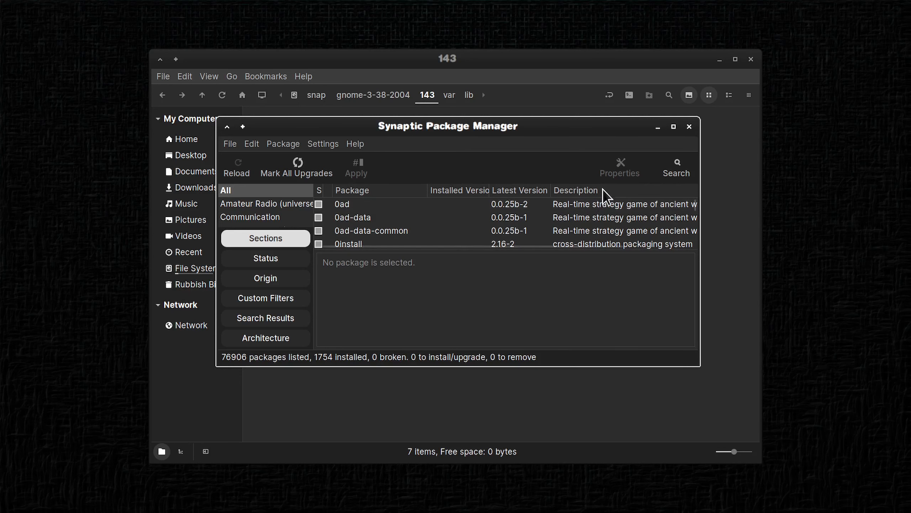
left_click(670, 171)
left_click_drag(487, 129, 488, 134)
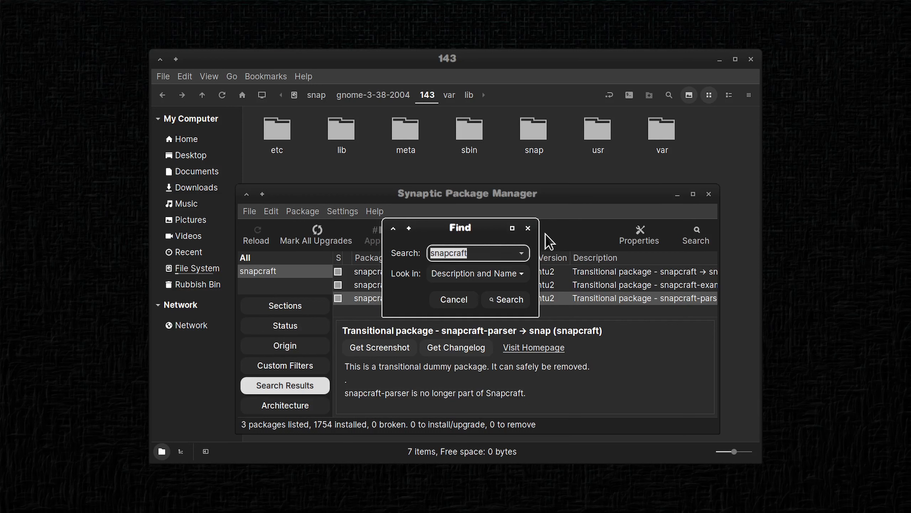
type("snap")
key("Return")
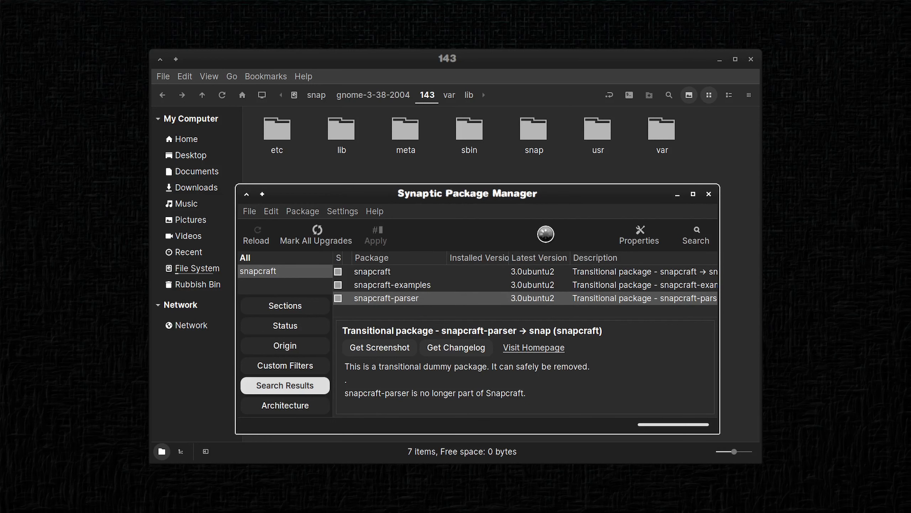
Look through the packages found for snap, reading the descriptions of chromium-codecs-ffmpeg-extra and libijs-0.35.
scroll(446, 277, "down", 3)
scroll(446, 273, "down", 2)
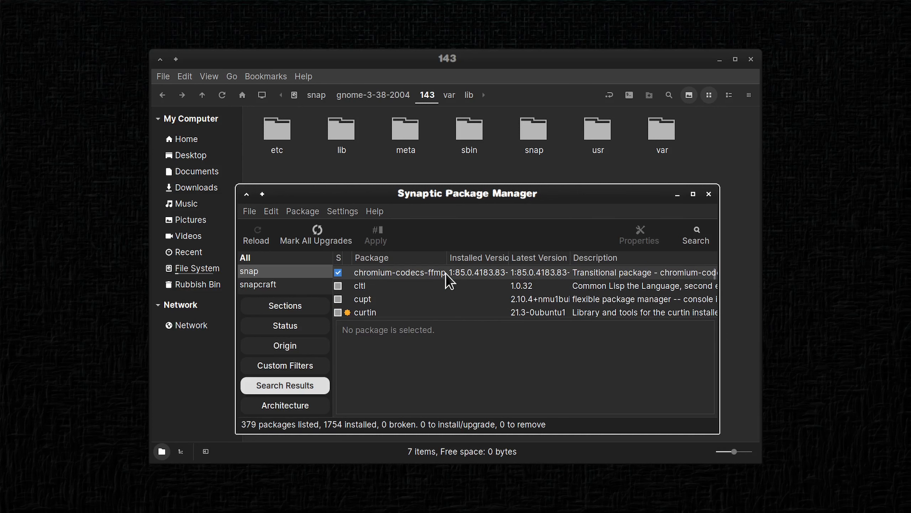
left_click(446, 272)
scroll(446, 274, "down", 10)
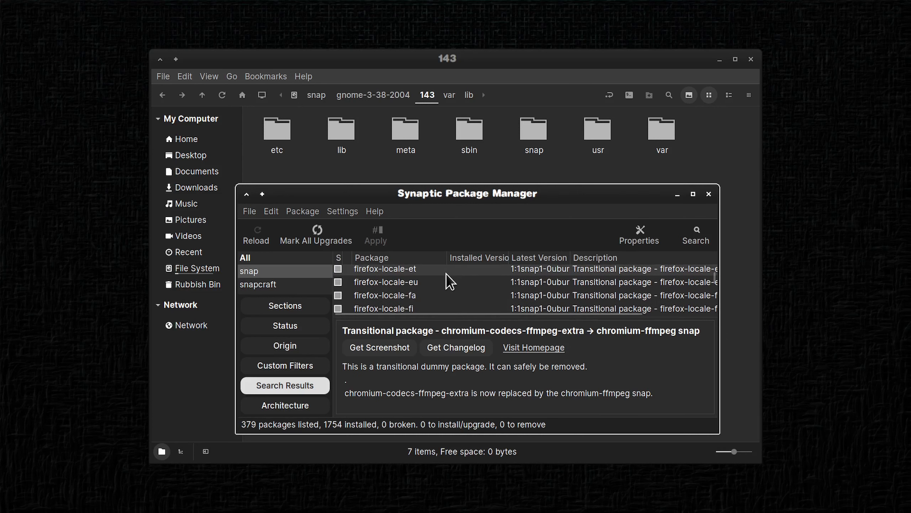
scroll(446, 274, "down", 15)
scroll(446, 277, "down", 8)
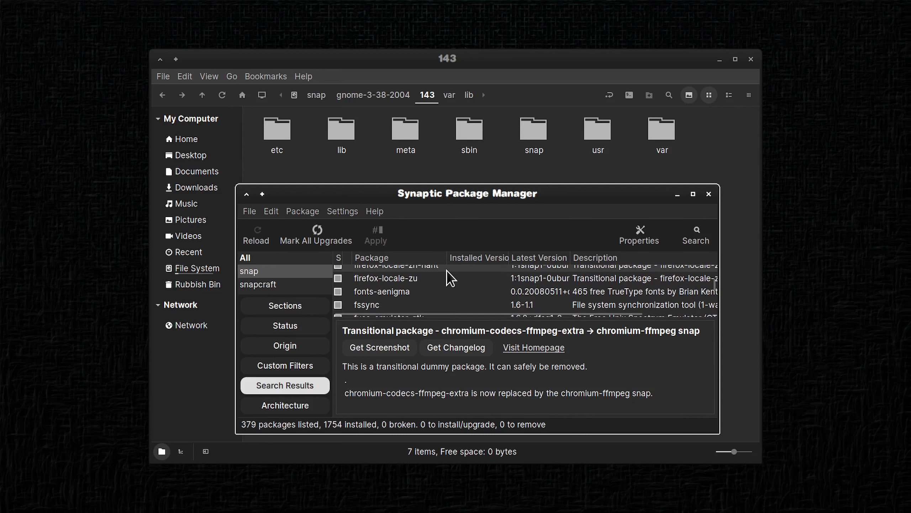
scroll(449, 277, "up", 2)
scroll(446, 270, "up", 1)
scroll(446, 270, "down", 3)
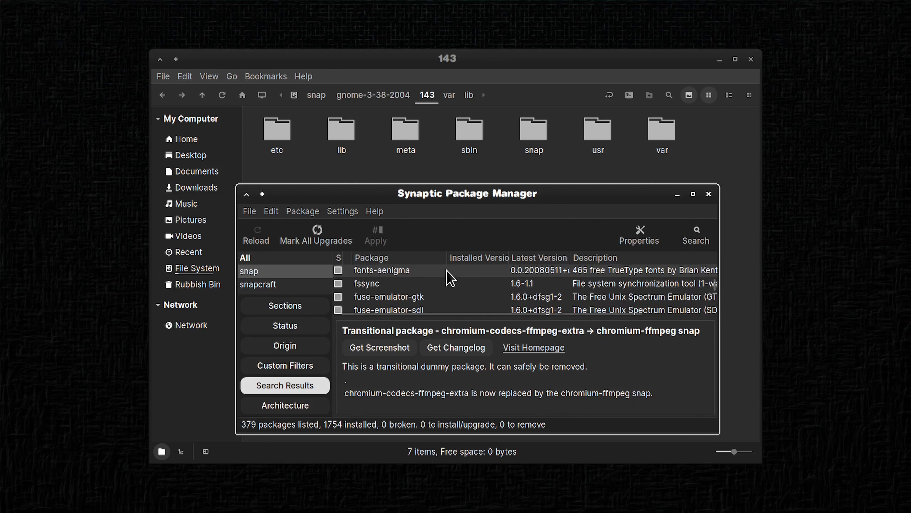
scroll(448, 270, "down", 3)
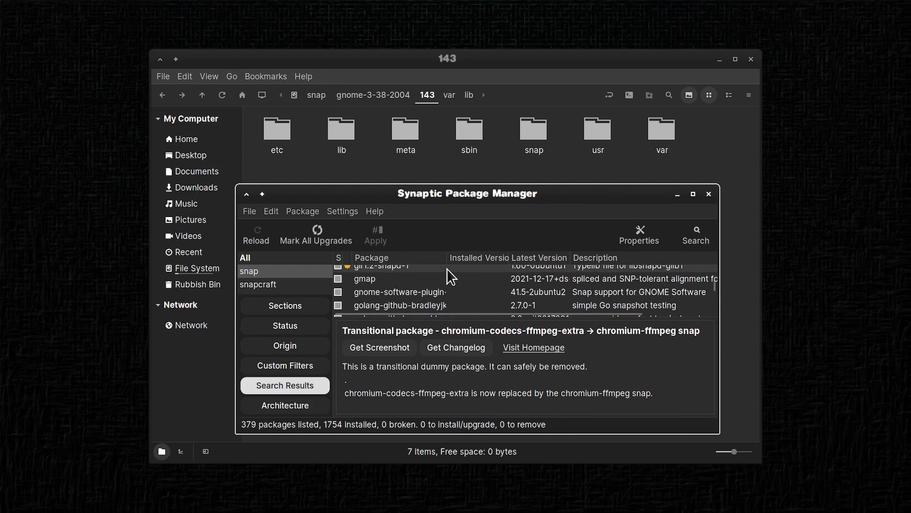
scroll(448, 269, "down", 5)
scroll(448, 268, "down", 6)
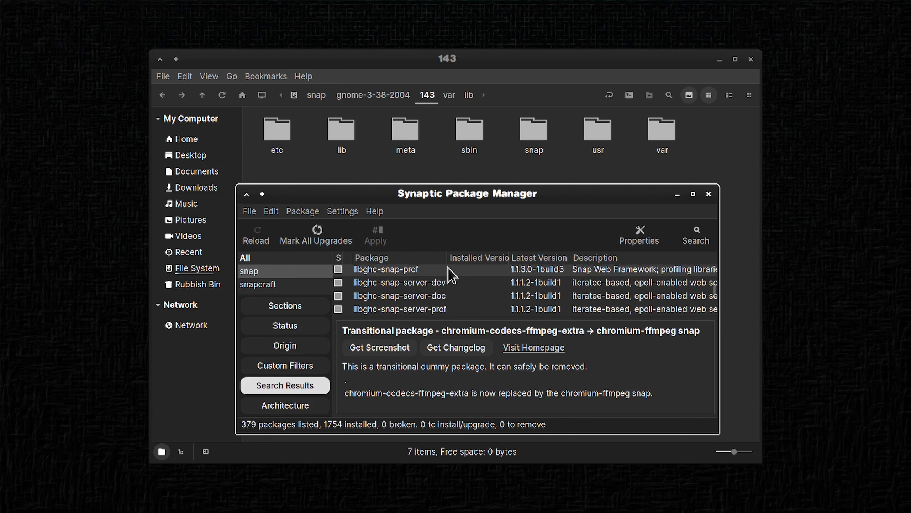
left_click(448, 281)
scroll(669, 369, "down", 4)
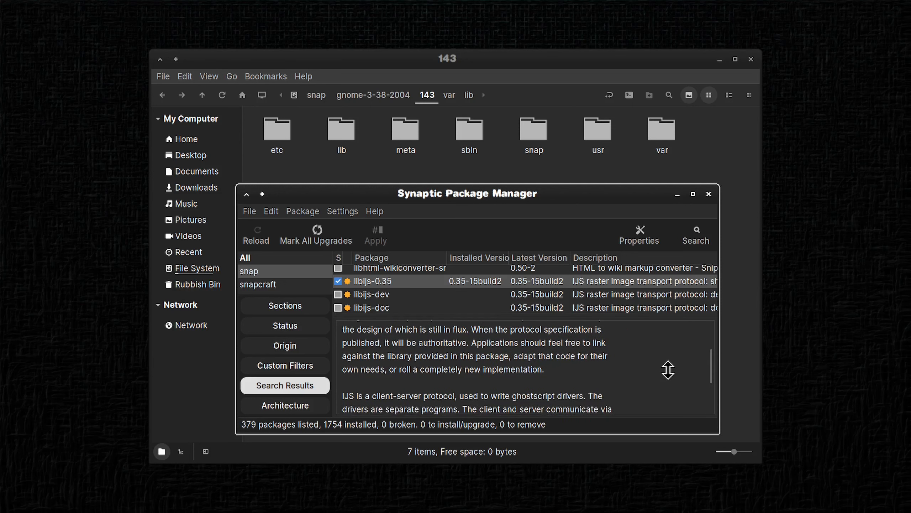
Read the rest of the libijs-0.35 description, then the description of the installed libsnappy1v5 package.
scroll(668, 369, "down", 1)
scroll(667, 368, "down", 2)
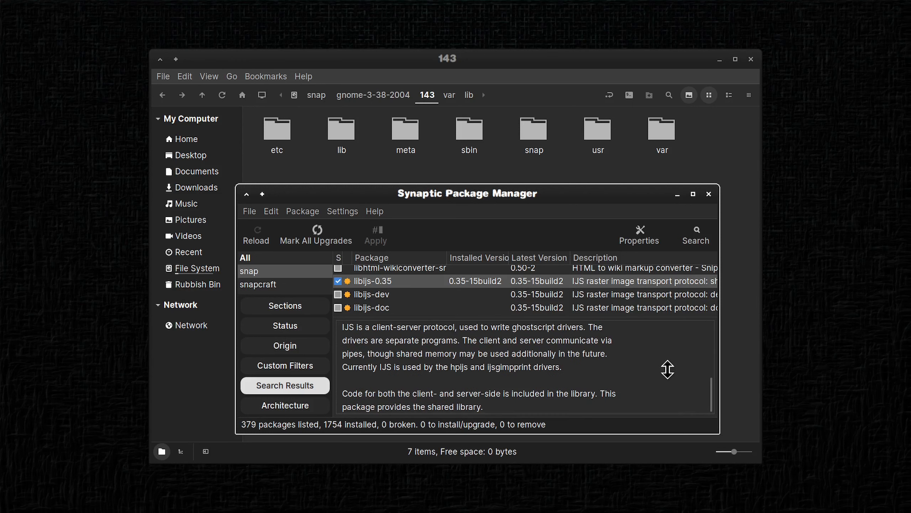
scroll(633, 342, "up", 3)
scroll(424, 284, "down", 10)
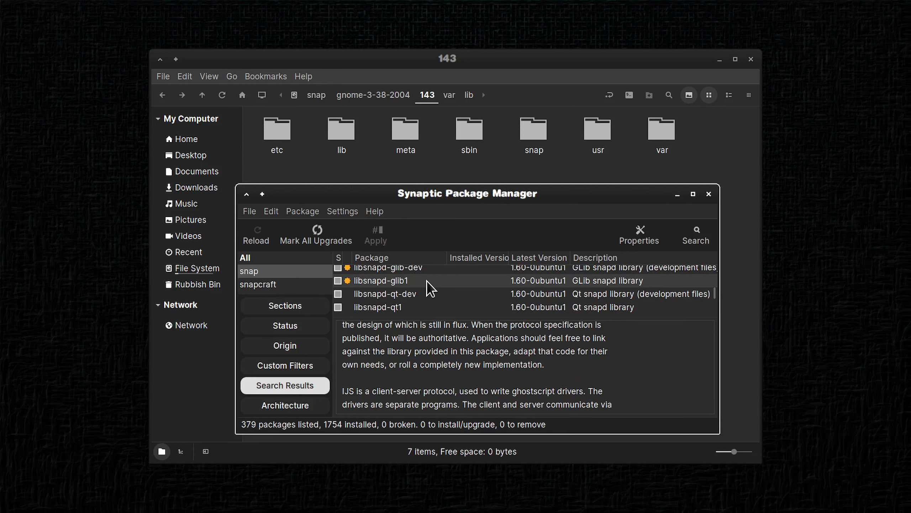
scroll(426, 281, "down", 1)
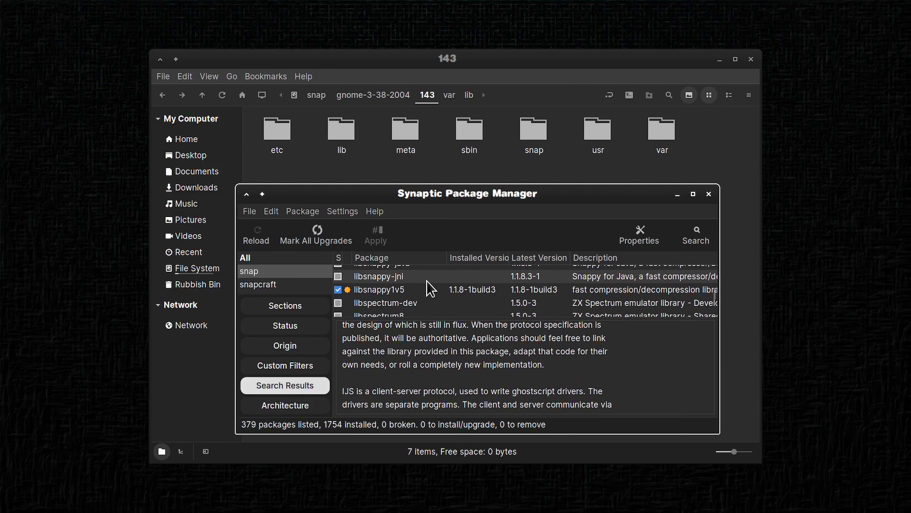
left_click(407, 290)
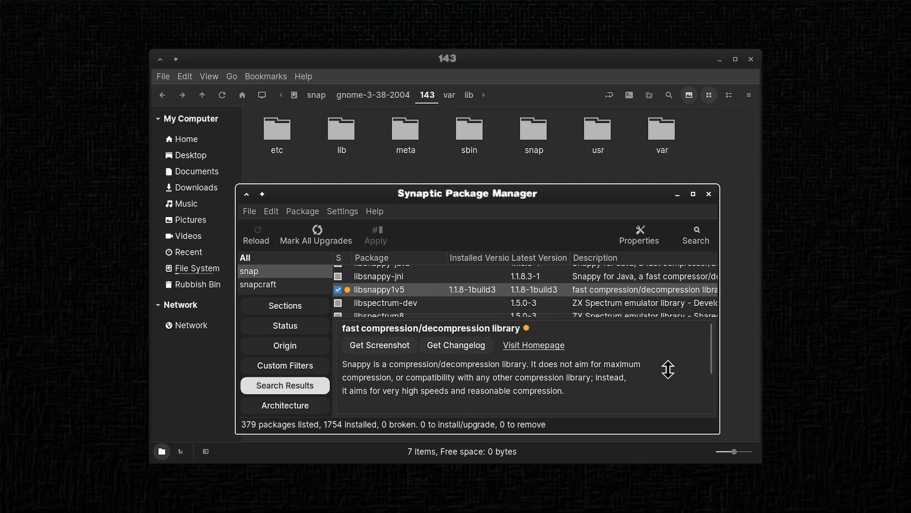
scroll(668, 370, "down", 2)
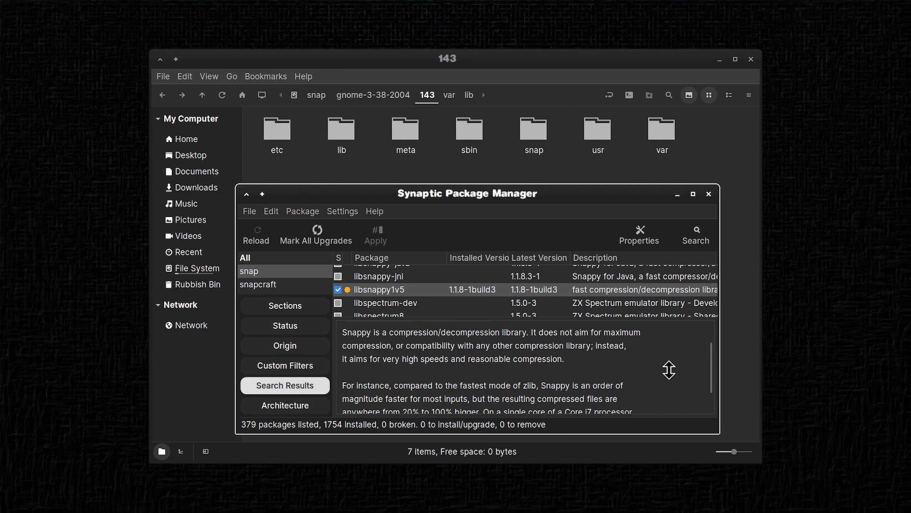
scroll(669, 370, "down", 2)
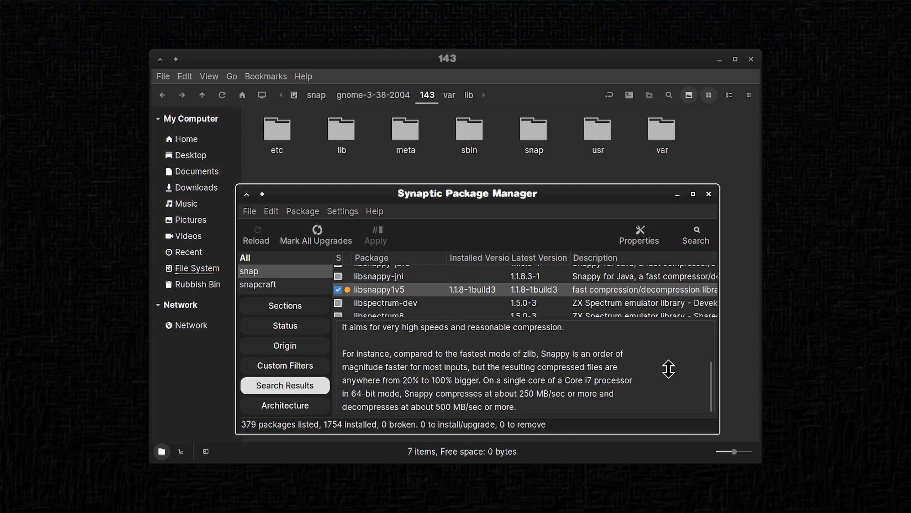
Look further through the packages found for snap and read the description of the snapcraft package.
scroll(431, 287, "down", 10)
scroll(431, 286, "down", 15)
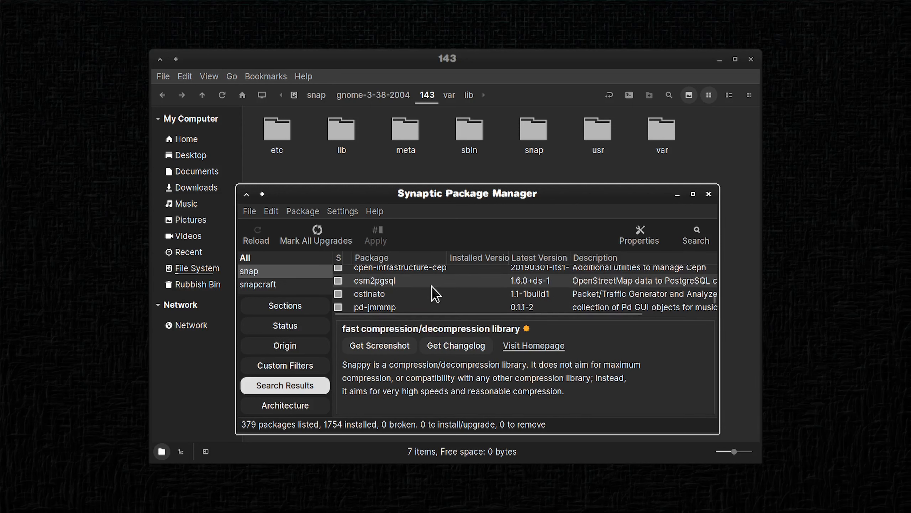
scroll(432, 284, "down", 15)
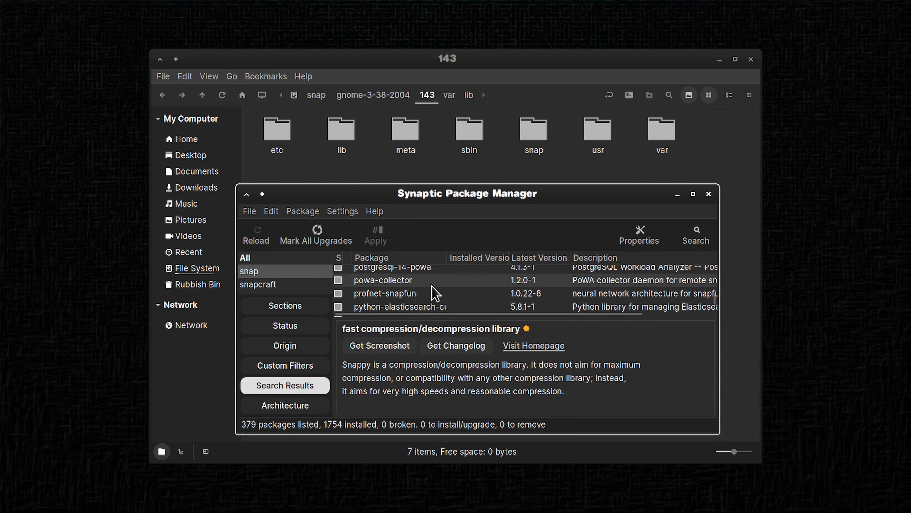
scroll(432, 283, "down", 15)
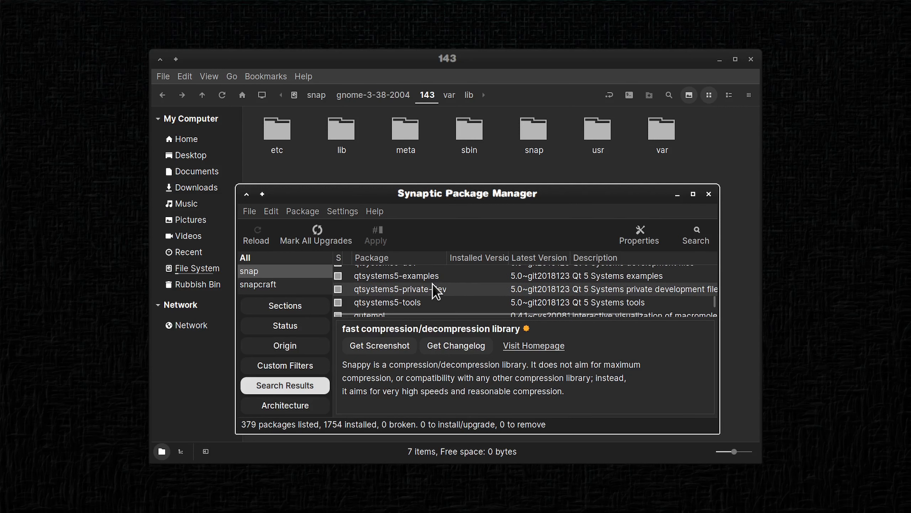
scroll(431, 284, "down", 3)
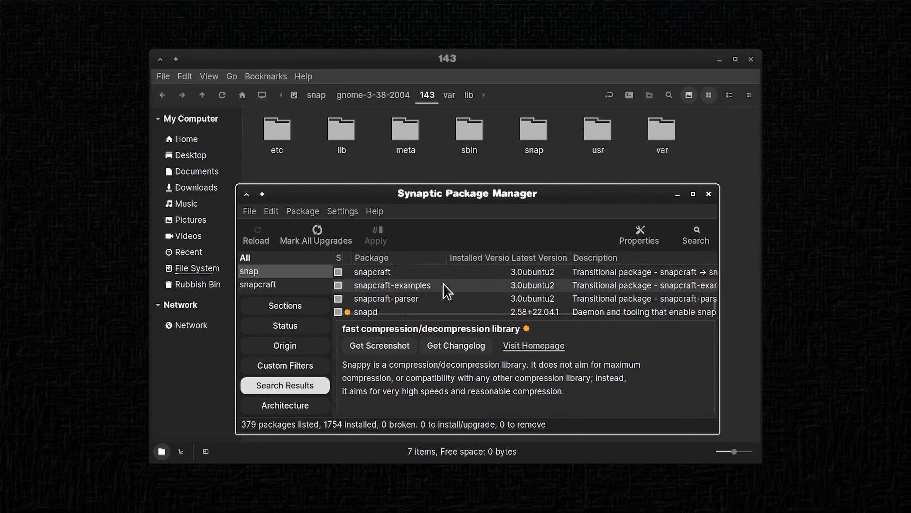
left_click(429, 272)
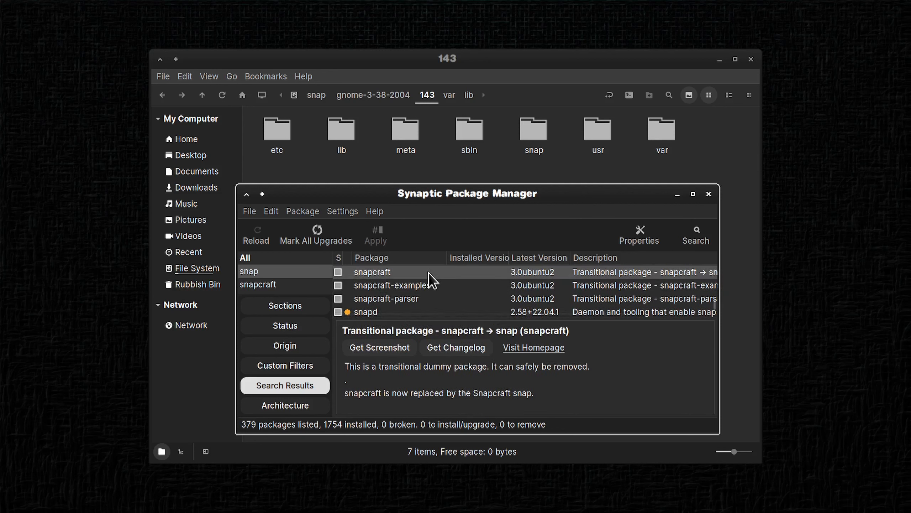
scroll(429, 284, "down", 1)
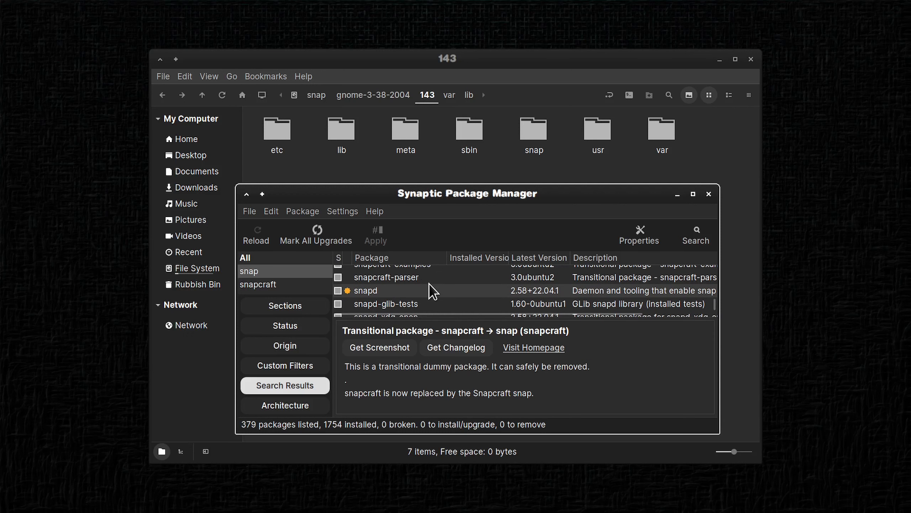
Look past the snapd packages in the results and view the description of snapserver.
scroll(429, 283, "down", 3)
scroll(429, 284, "down", 3)
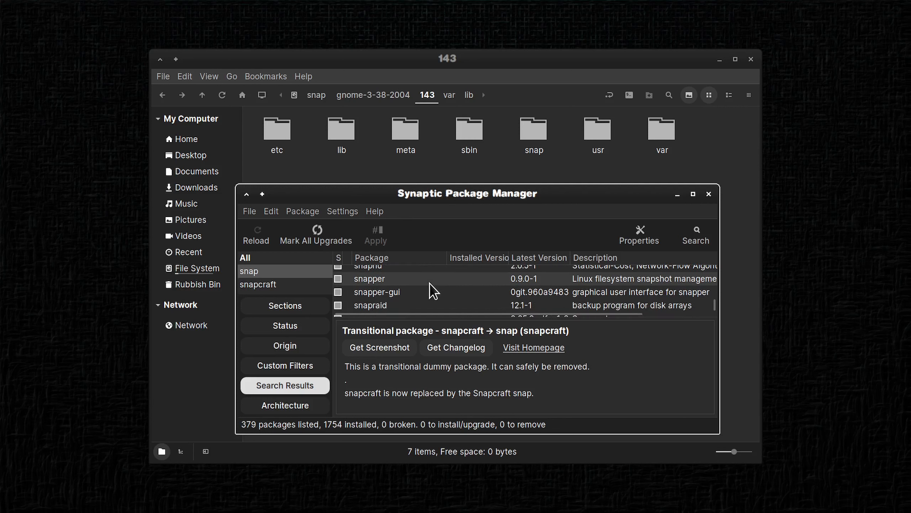
scroll(429, 284, "down", 3)
left_click(430, 284)
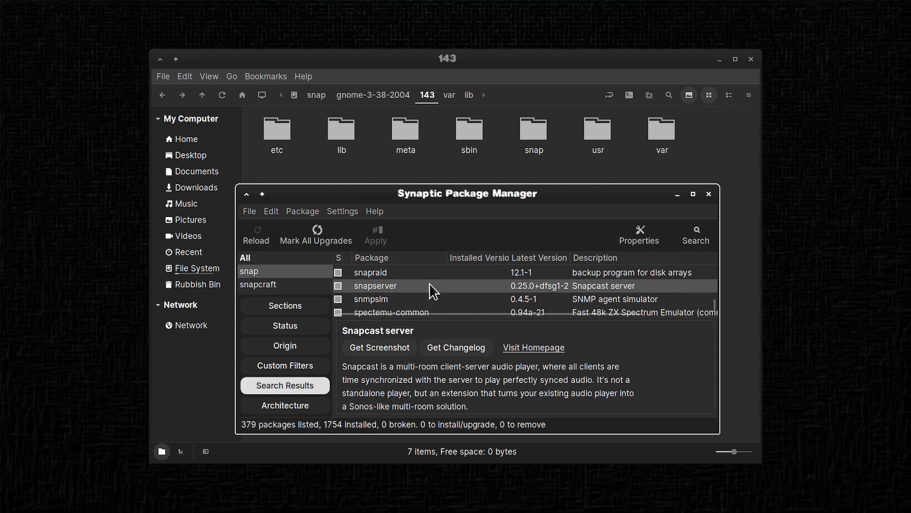
Look through the remaining results for installed packages and view the description of xdg-desktop-portal.
scroll(429, 284, "down", 7)
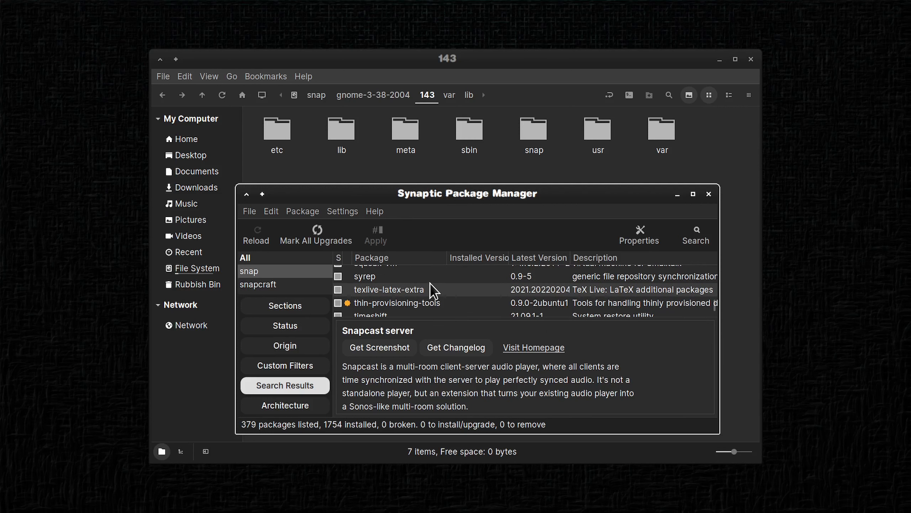
scroll(431, 291, "down", 2)
scroll(430, 285, "down", 3)
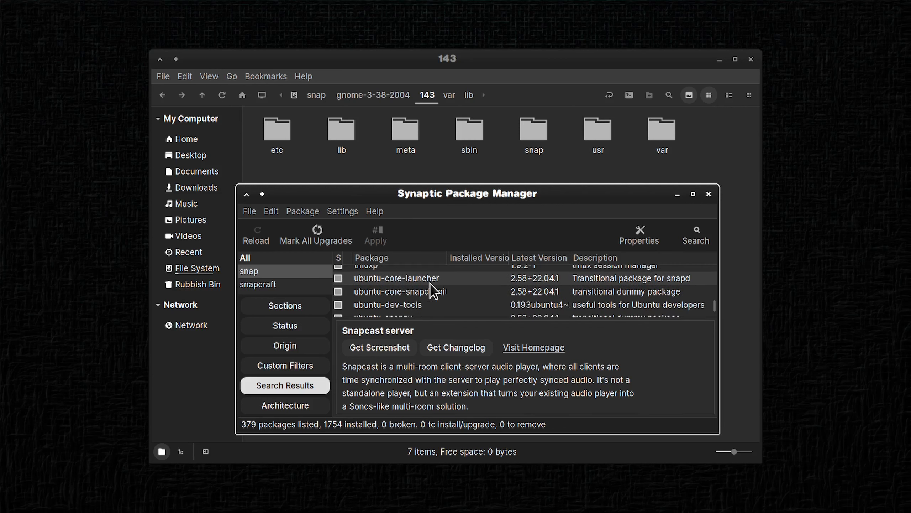
scroll(430, 283, "down", 7)
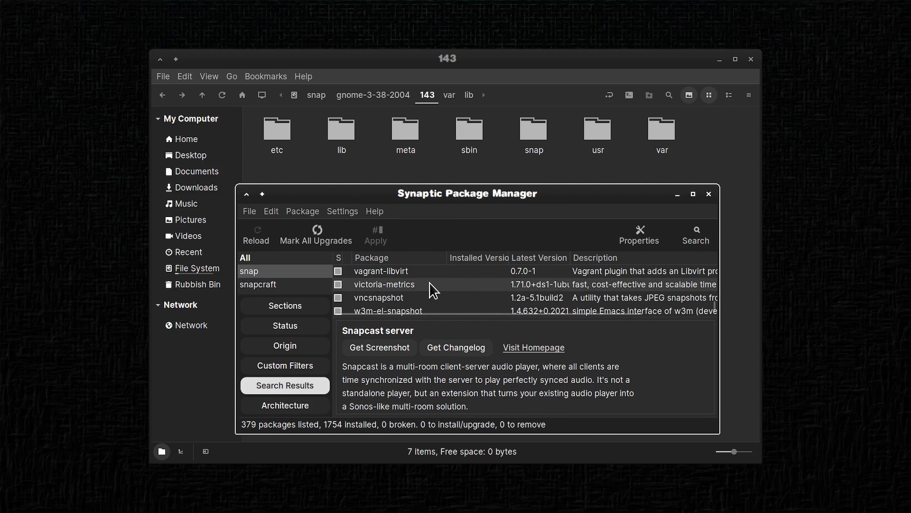
scroll(431, 288, "down", 6)
left_click(429, 283)
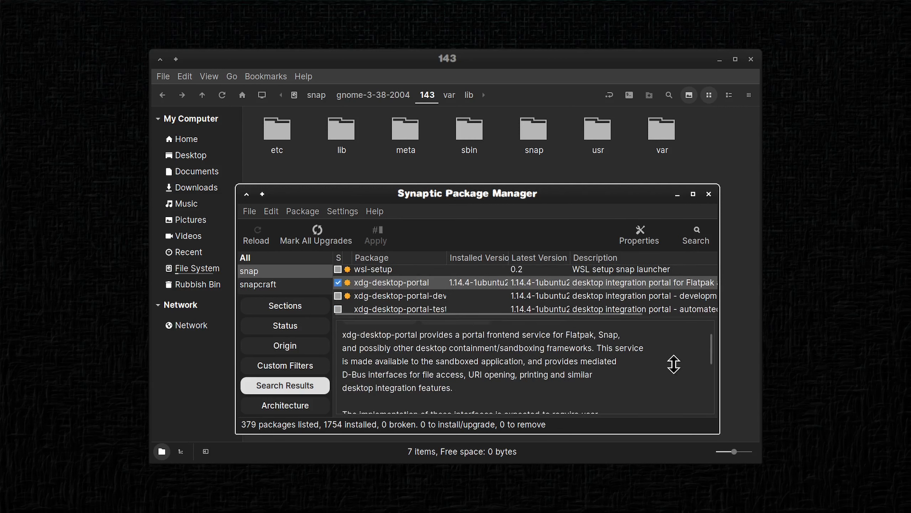
Check the snap search results through to the end, return to the start of the list, and close Synaptic Package Manager.
scroll(431, 293, "down", 5)
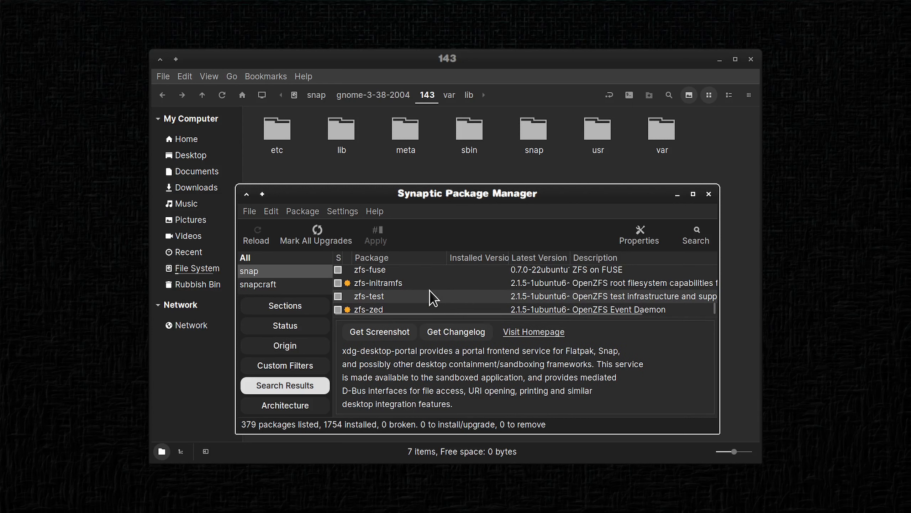
scroll(430, 290, "down", 3)
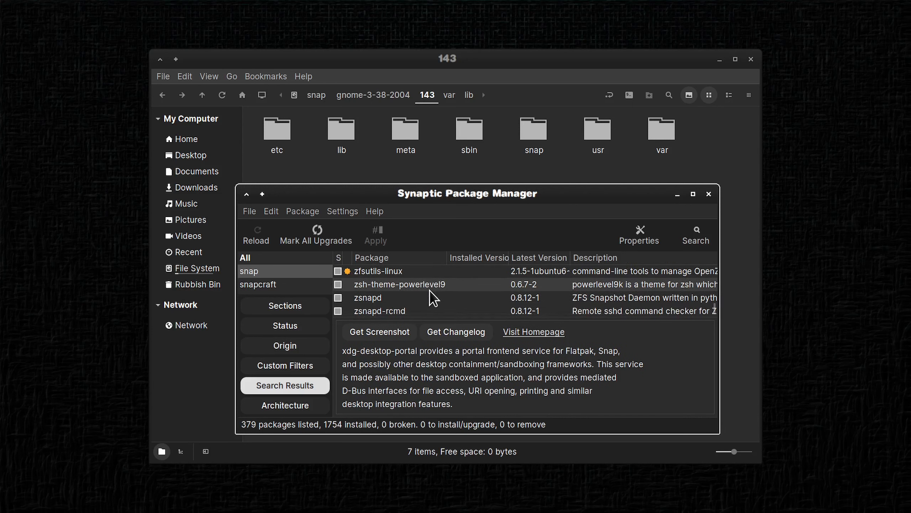
scroll(430, 291, "up", 5)
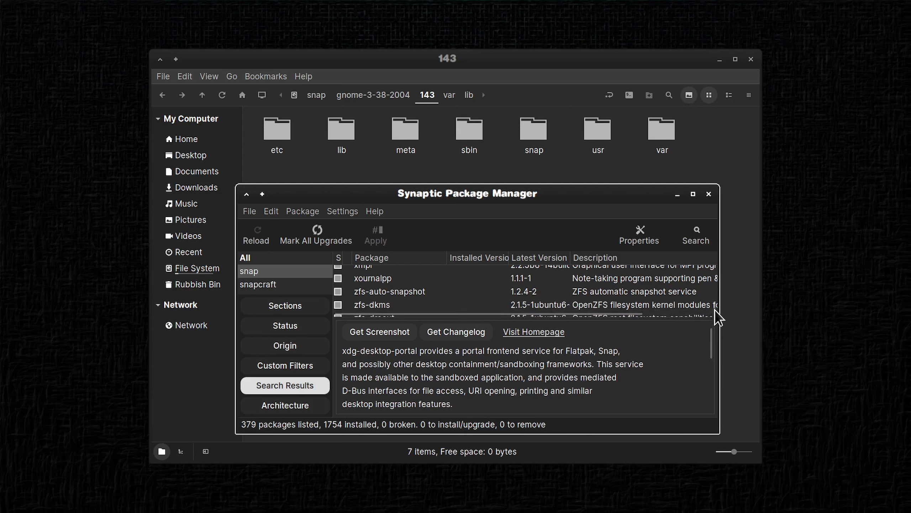
left_click_drag(714, 308, 709, 263)
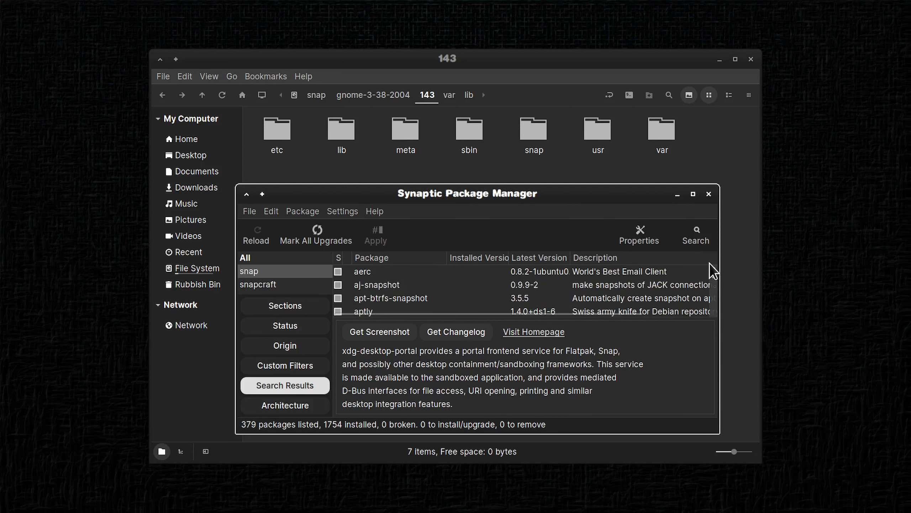
left_click(709, 194)
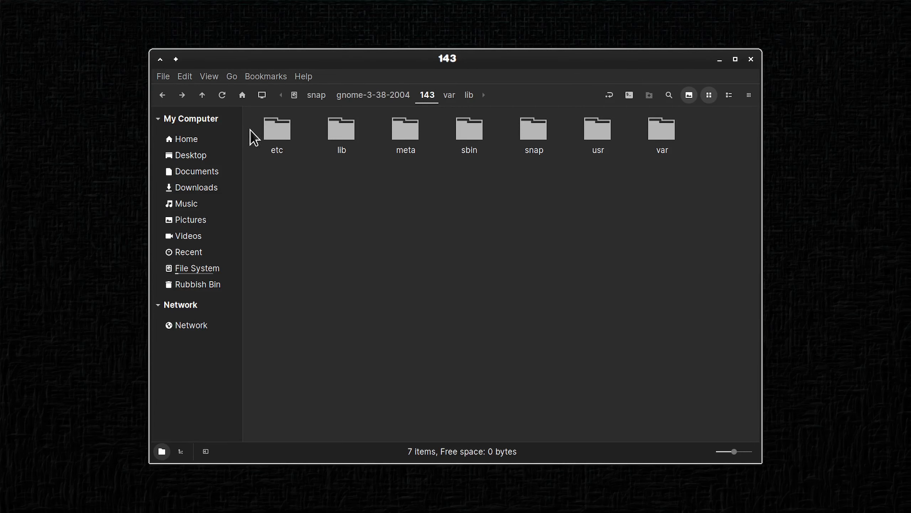
Check the permissions of the snap folder in the file system root and close its properties.
left_click(324, 94)
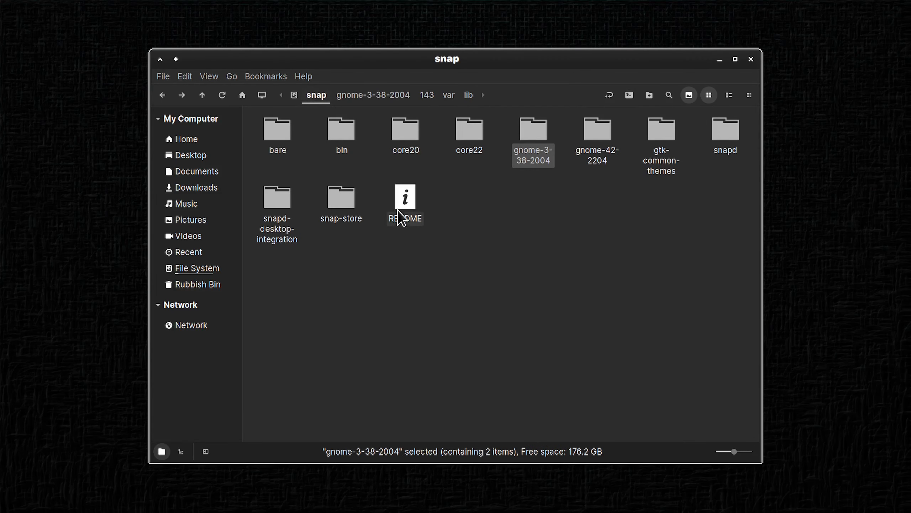
key("alt+Up")
right_click(341, 261)
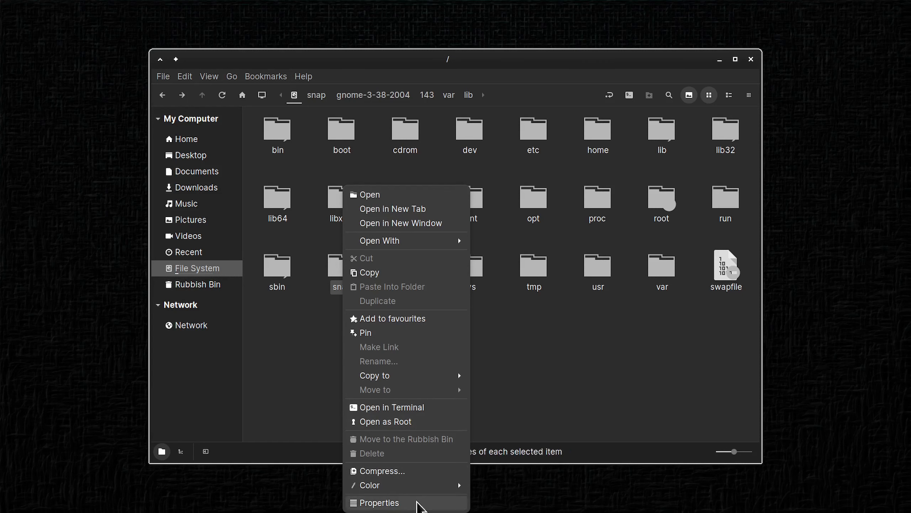
left_click(413, 502)
left_click(482, 133)
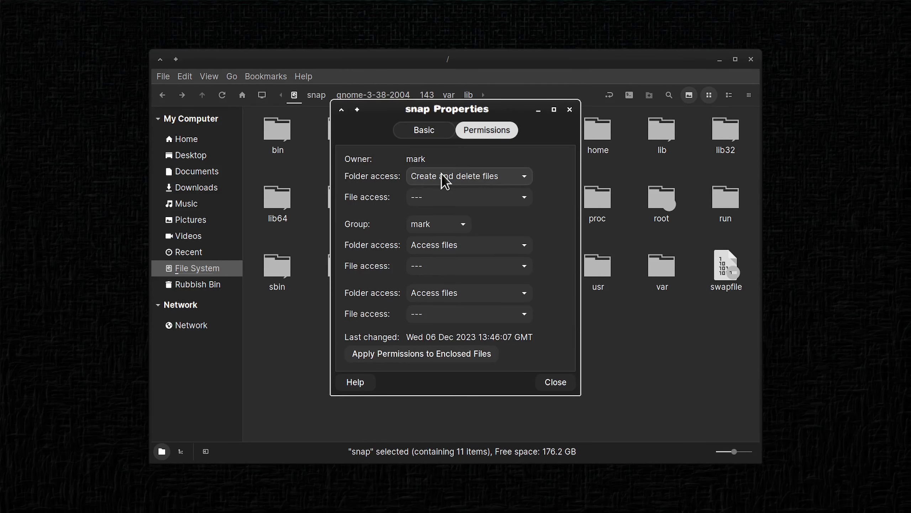
left_click(559, 383)
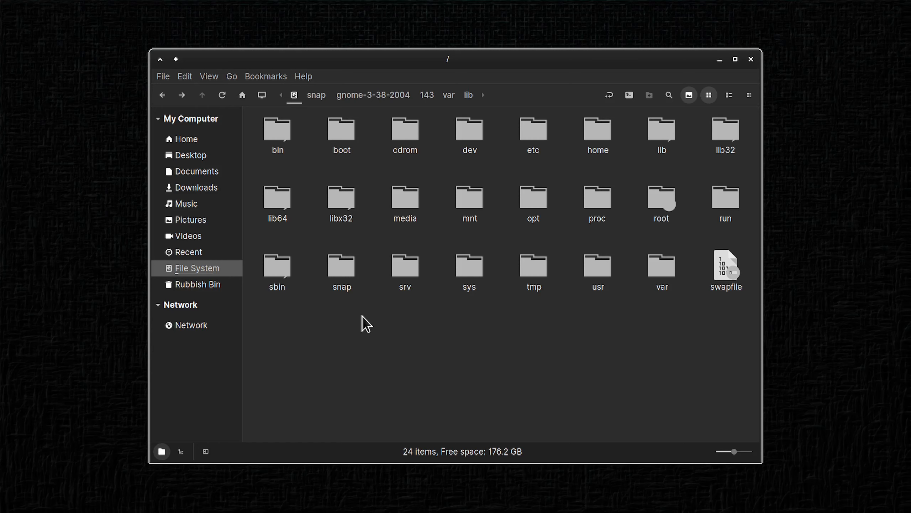
View the contents of the root-level snap folder, return to the file system root, and close the file manager.
double_click(337, 266)
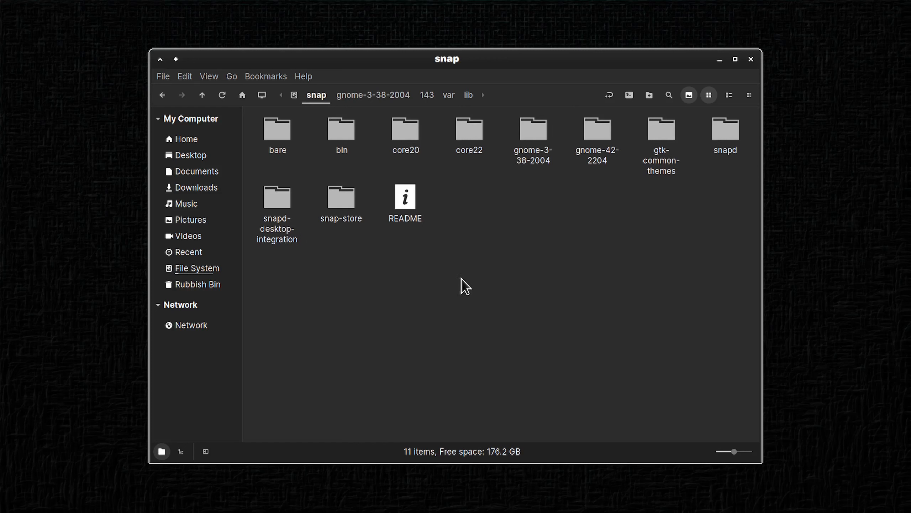
left_click(162, 95)
left_click(454, 335)
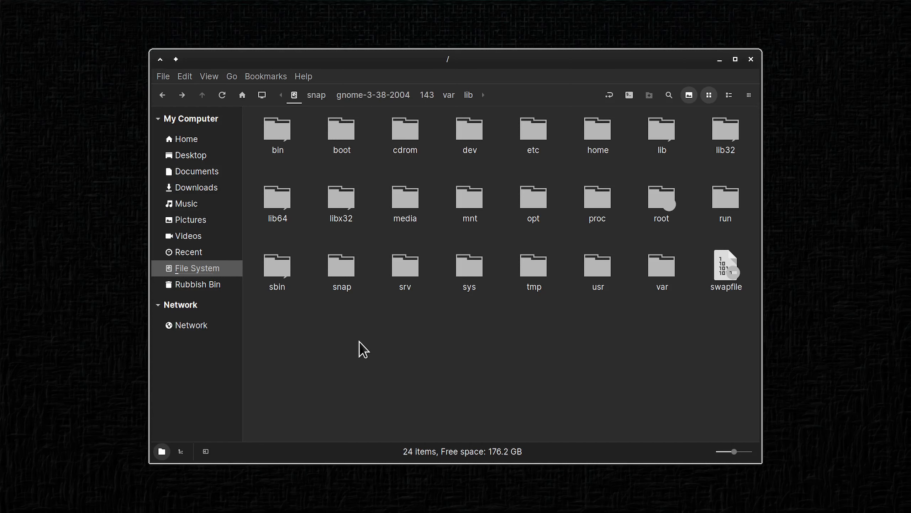
left_click(750, 59)
Open a new file manager window and go up from the user's home folder to /home.
mouse_move(416, 508)
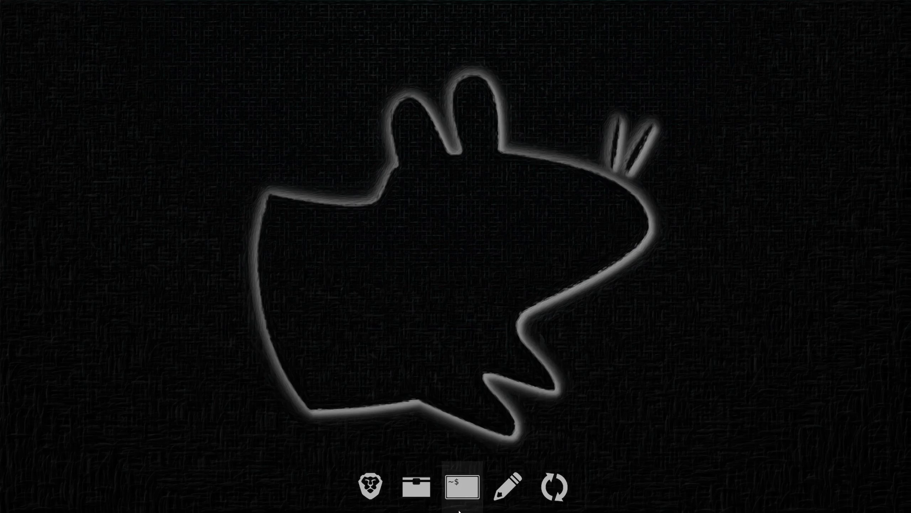
left_click(398, 484)
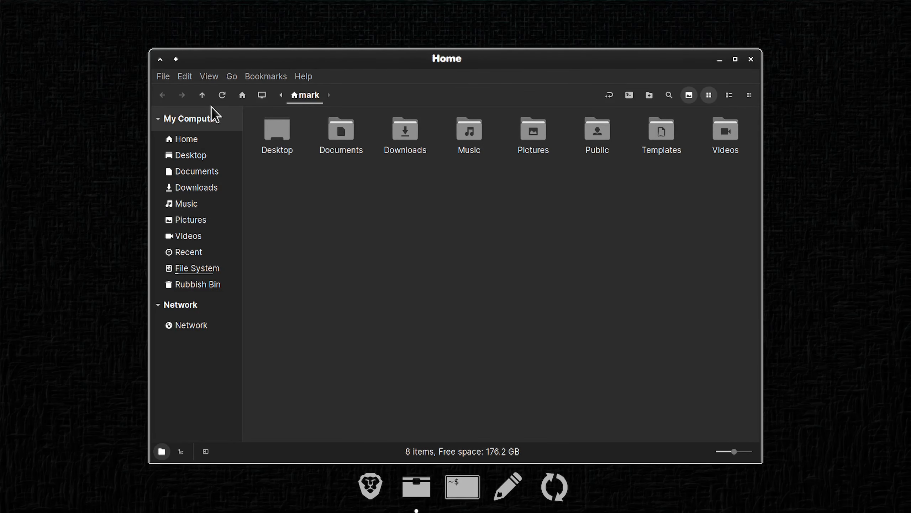
left_click(202, 94)
left_click(464, 200)
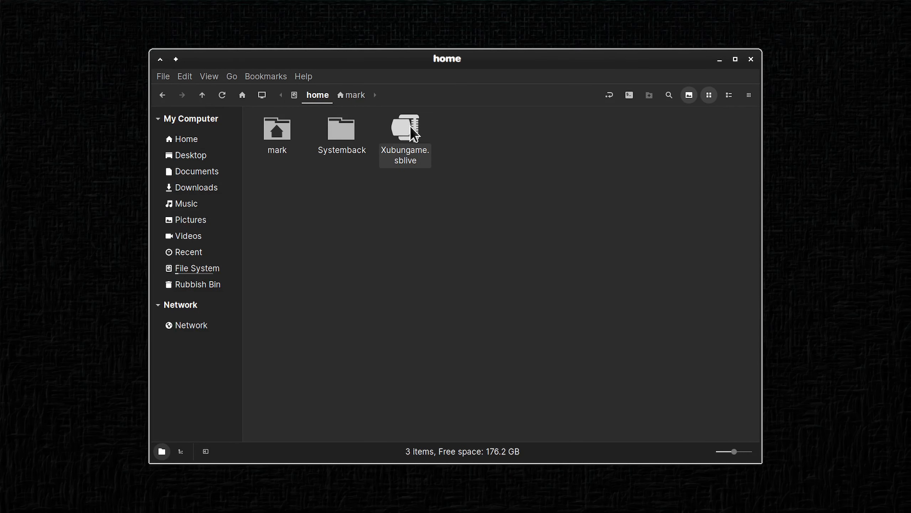
Open /home with root privileges, delete Xubungame.sblive there, and close the elevated window.
left_click(410, 128)
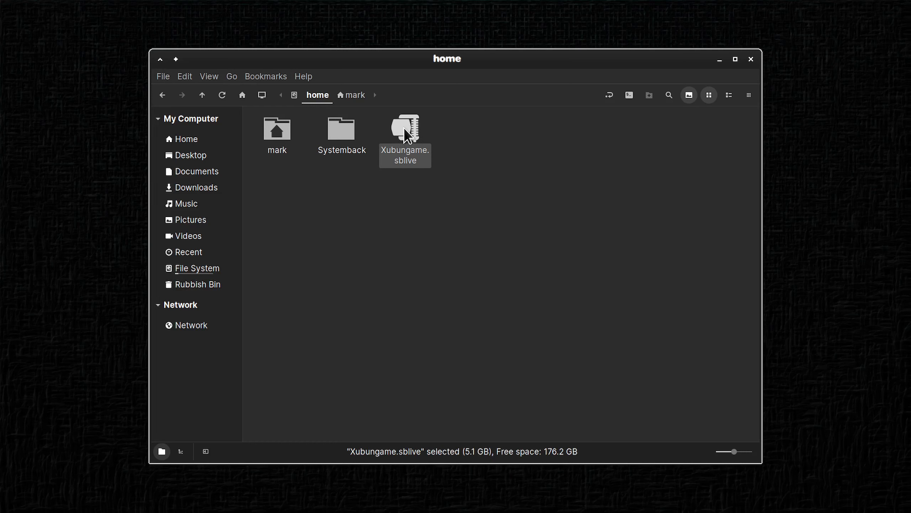
right_click(426, 202)
left_click(474, 259)
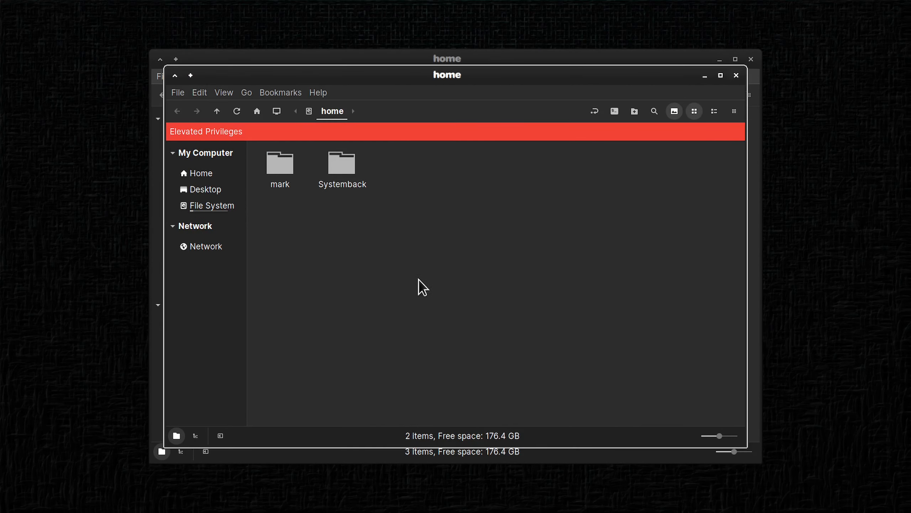
left_click(737, 76)
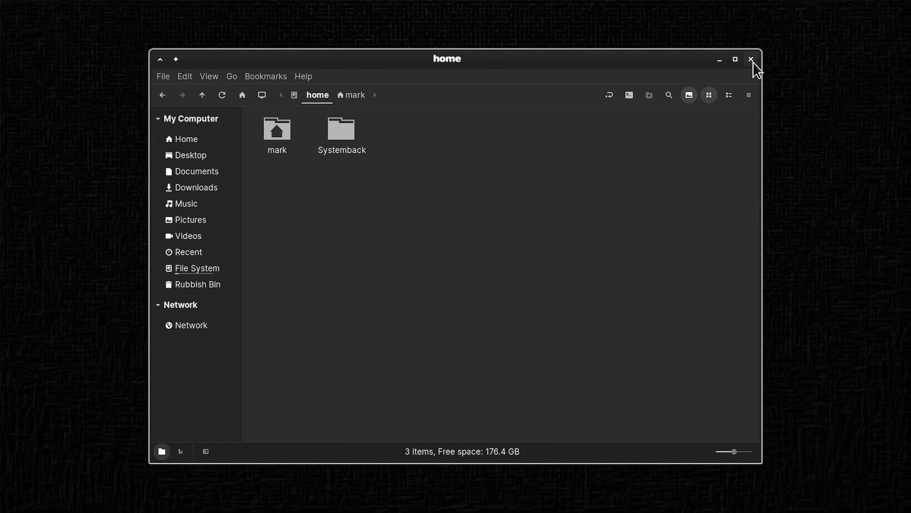
Close the file manager, launch Systemback, and authenticate with the administrator password.
left_click(753, 61)
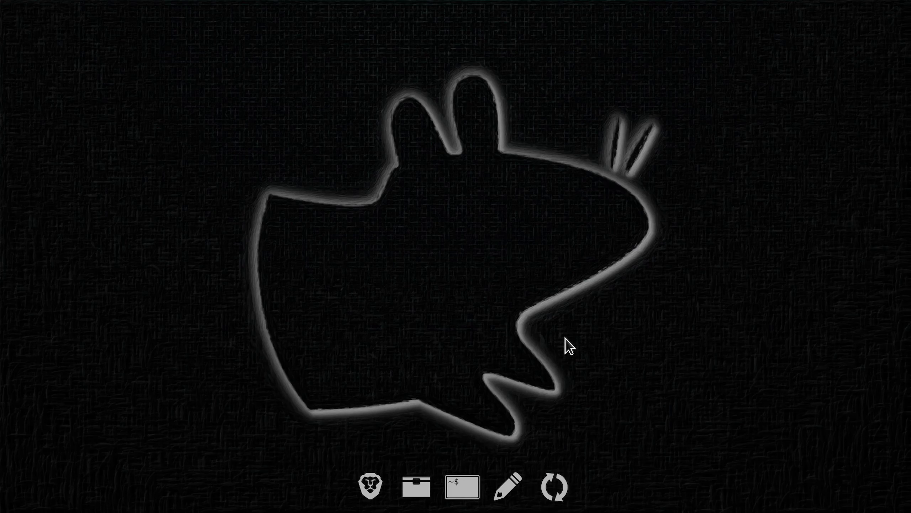
type("********")
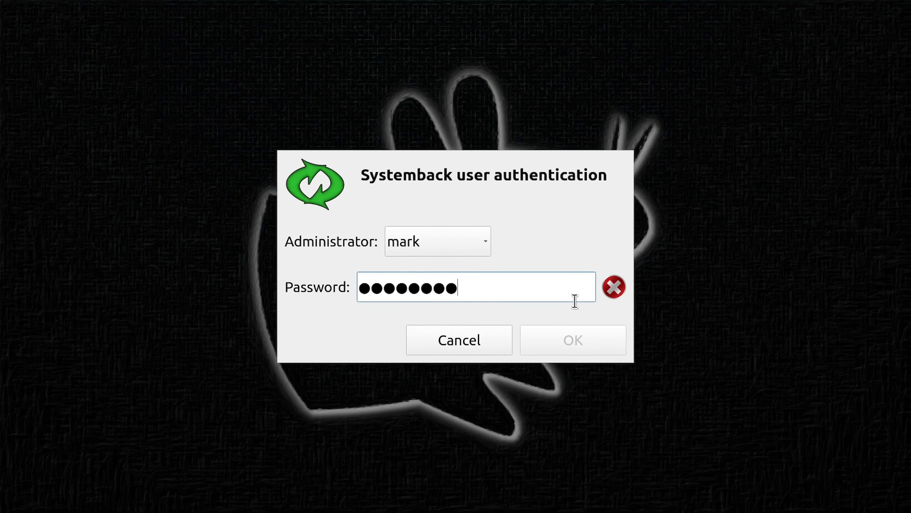
type("**")
key("Return")
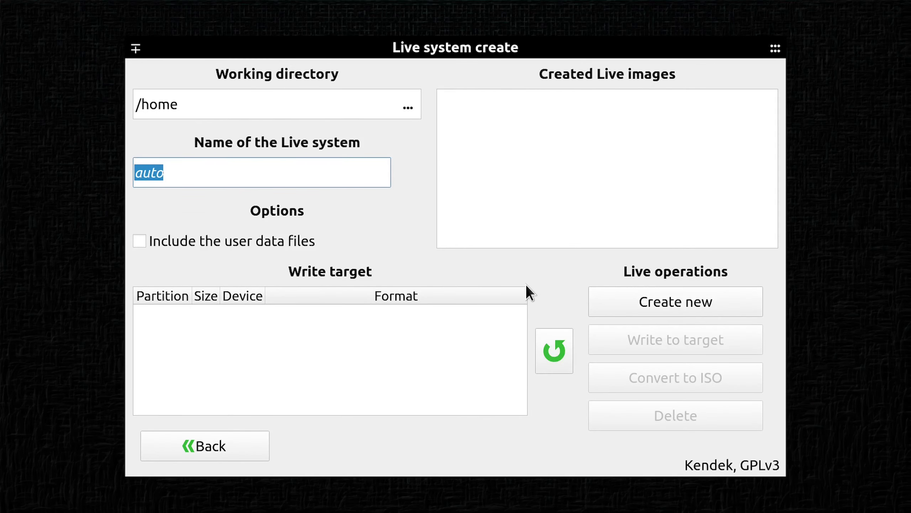
Review Systemback's settings, including the interface style choices and the automatic Live ISO option, and return to the main screen.
left_click(206, 454)
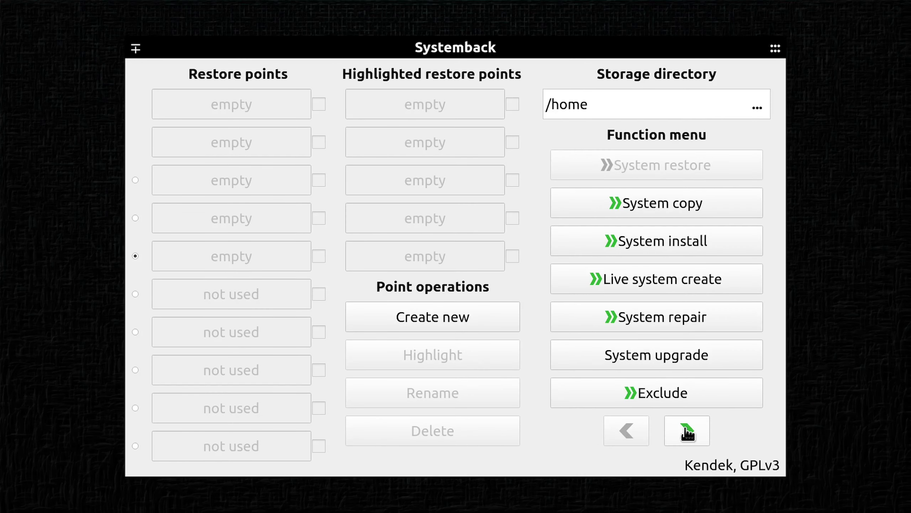
left_click(687, 433)
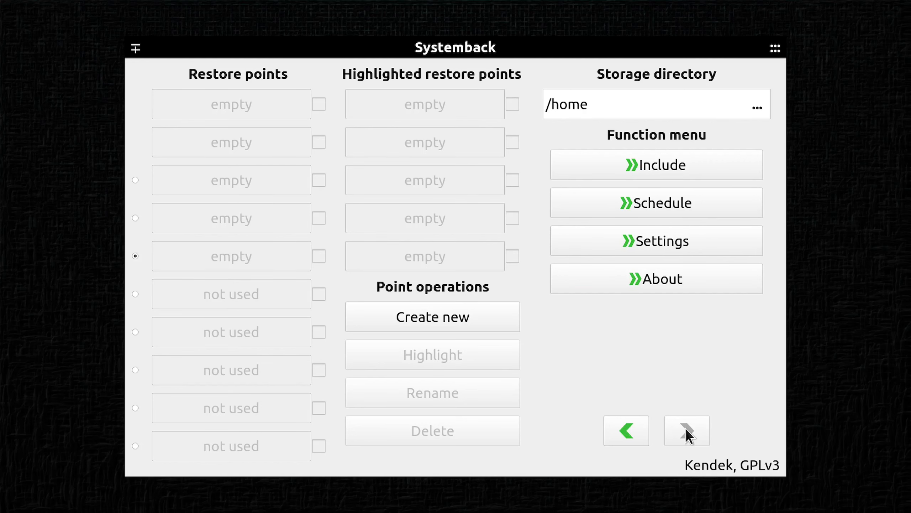
left_click(633, 240)
left_click(419, 146)
left_click(417, 142)
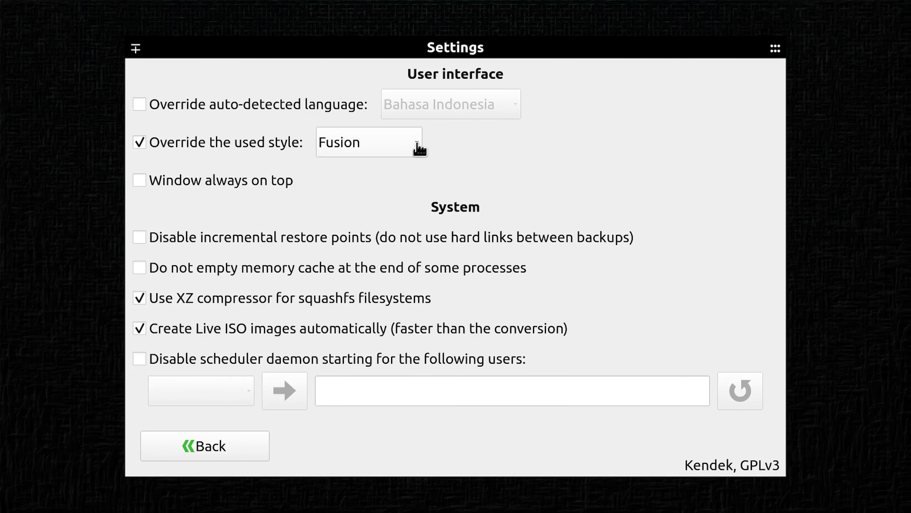
left_click(190, 447)
Create a new live system named Xubungaming in /home, without including the user data files.
left_click(674, 291)
left_click(184, 172)
type("Xubu")
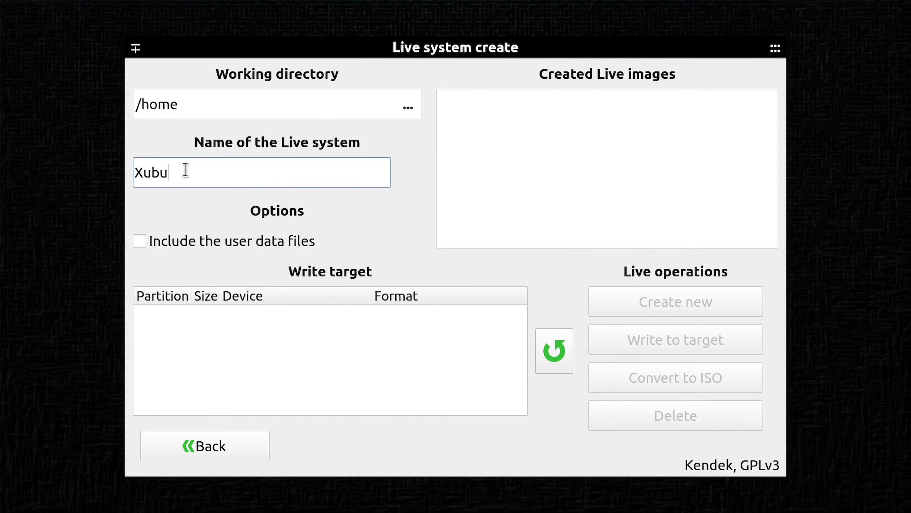
type("bgaming")
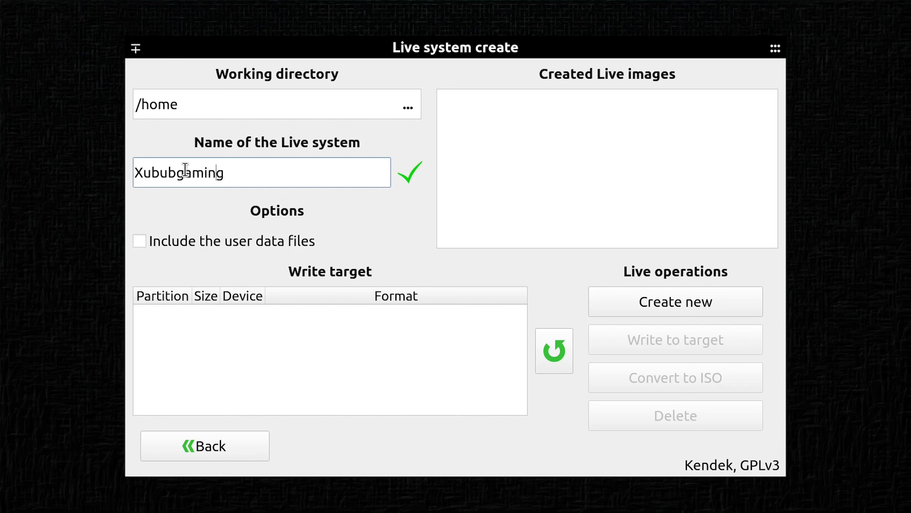
key("Left")
key("Left")
key("Left")
key("Left")
key("Left")
key("BackSpace")
type("n")
left_click(666, 303)
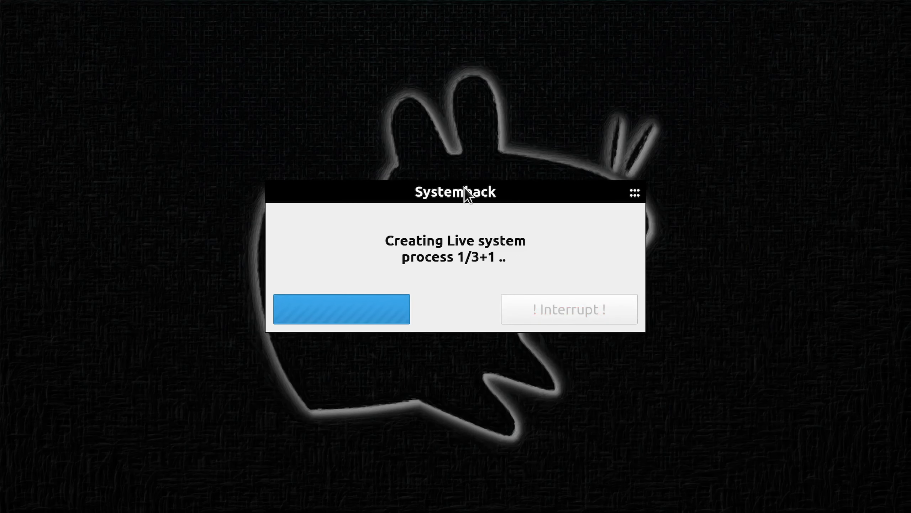
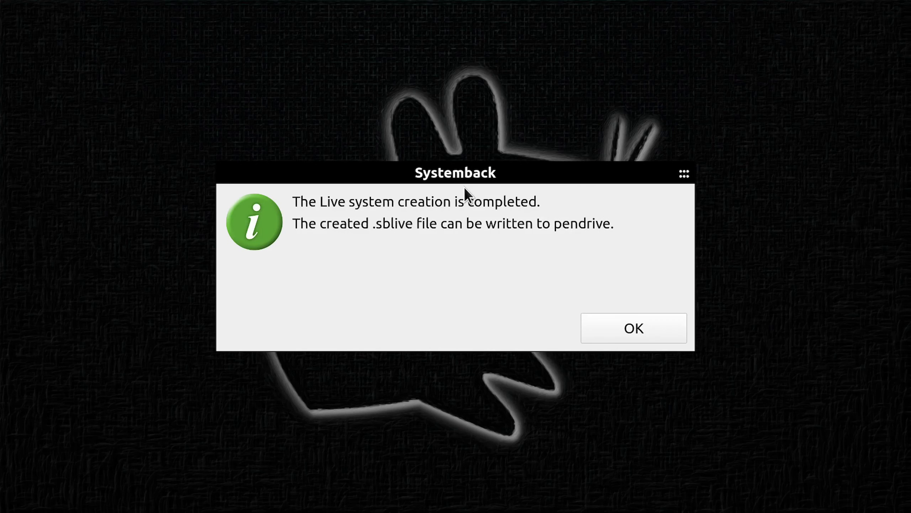
Dismiss the completion notice, select the Xubungaming image among the created live images, and close Systemback.
left_click(634, 328)
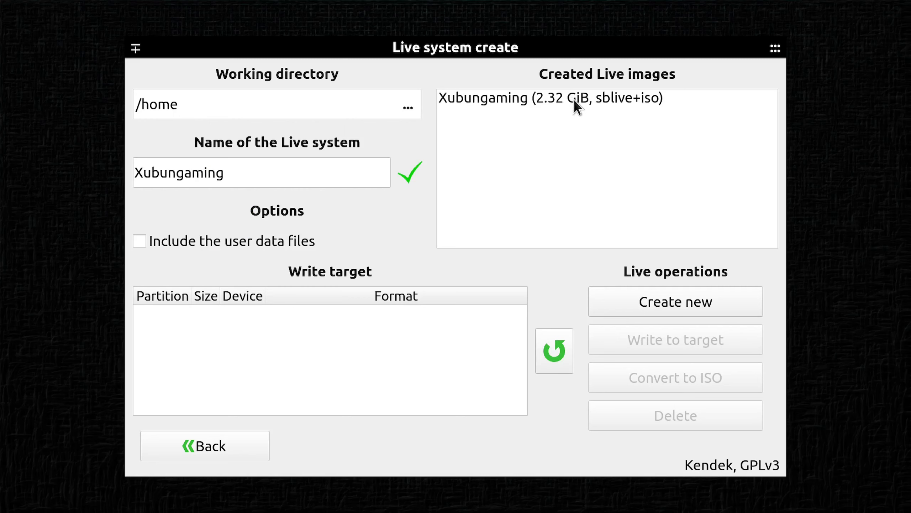
left_click(583, 99)
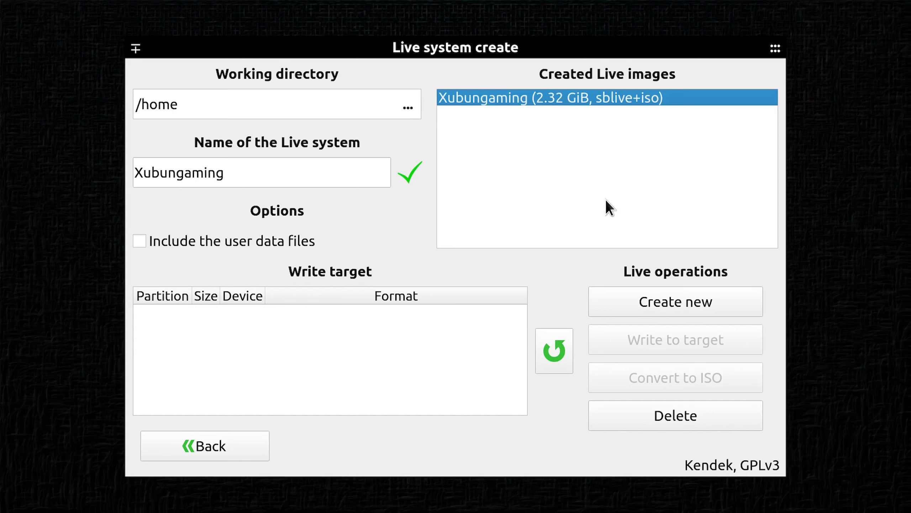
mouse_move(768, 56)
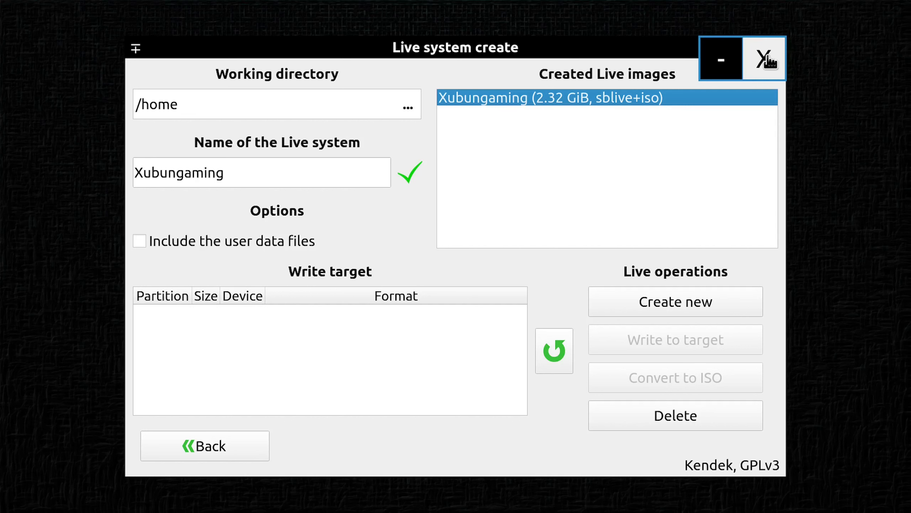
left_click(767, 58)
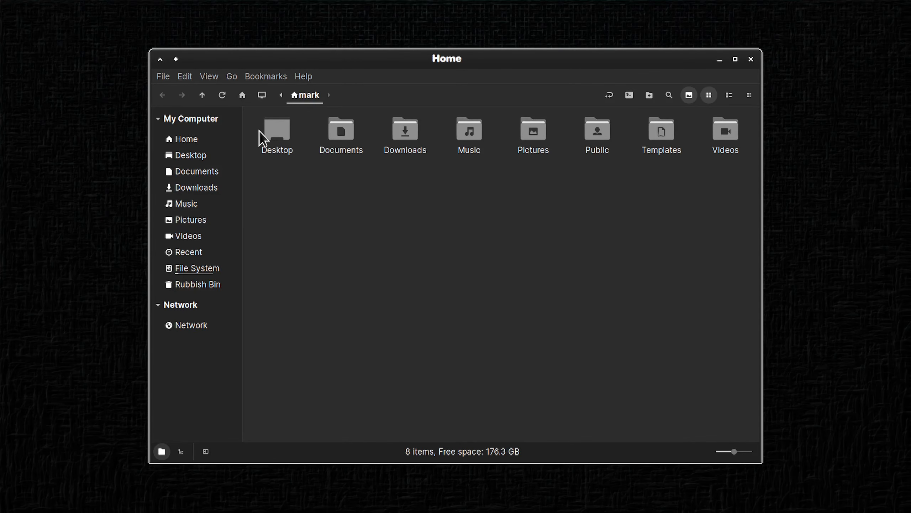
Go up from the user's home folder to /home in the file manager and select Xubungaming.iso.
left_click(200, 94)
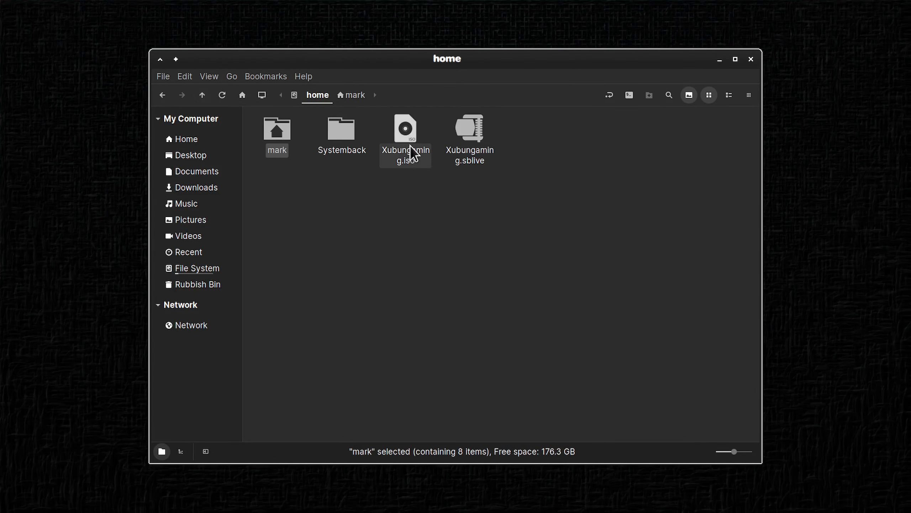
left_click(404, 135)
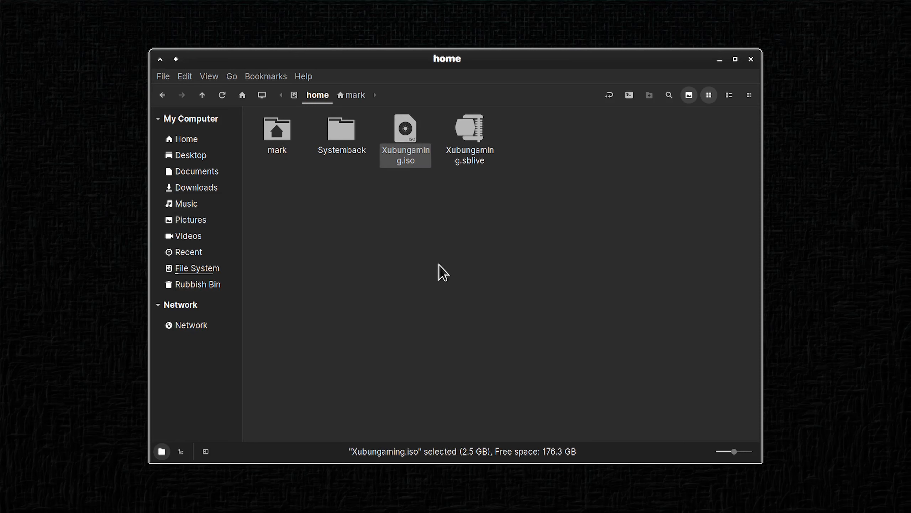